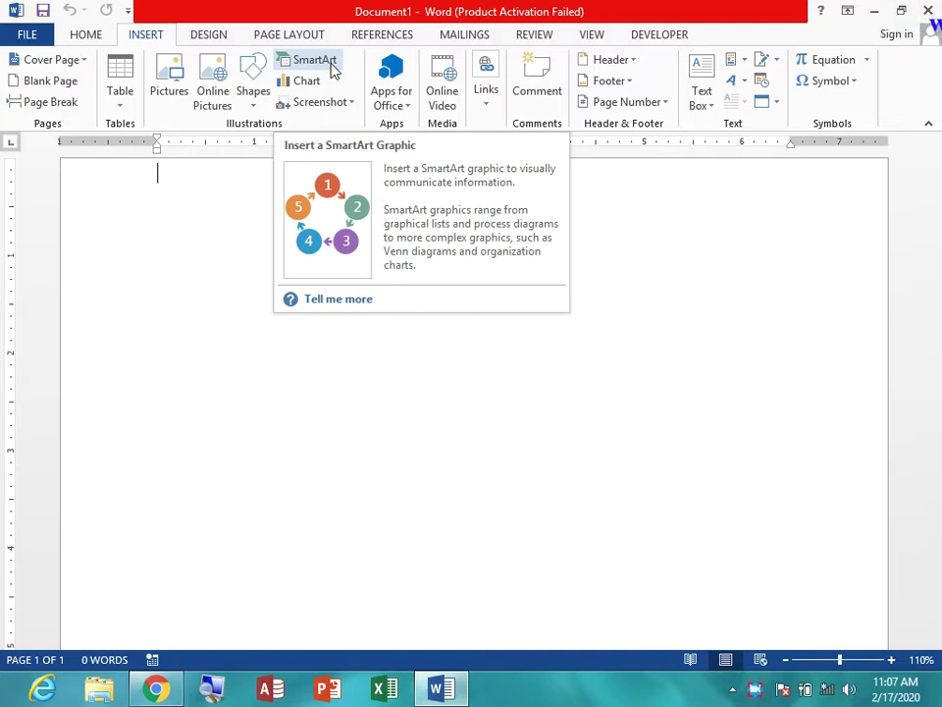
- Insert a Vertical Box List SmartArt diagram from the List category
{"action": "left_click", "coordinate": [331, 69]}
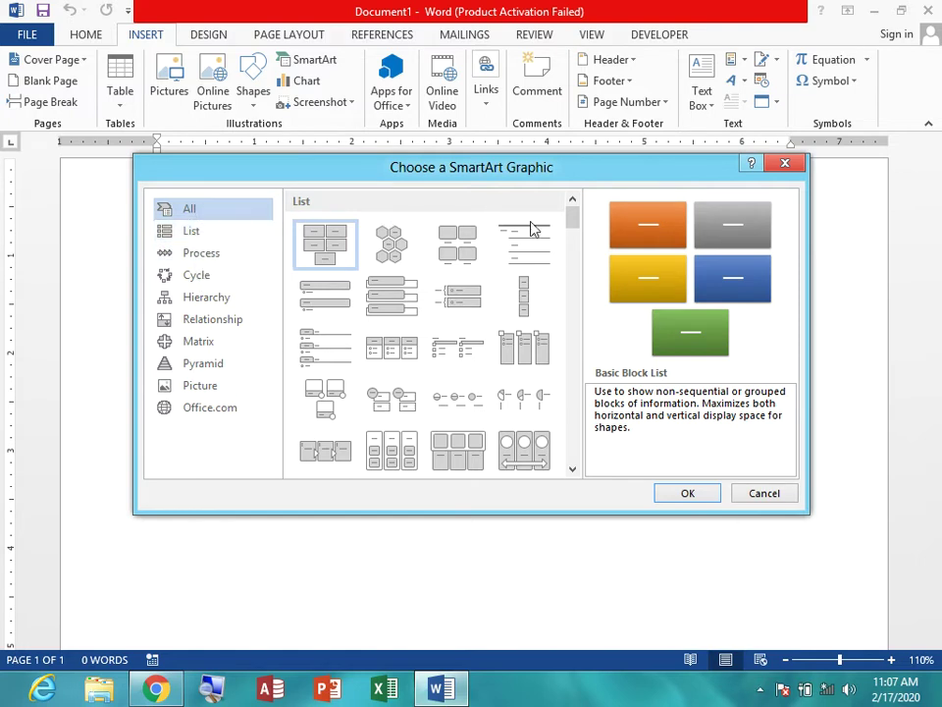
{"action": "left_click_drag", "start_coordinate": [574, 229], "coordinate": [600, 239]}
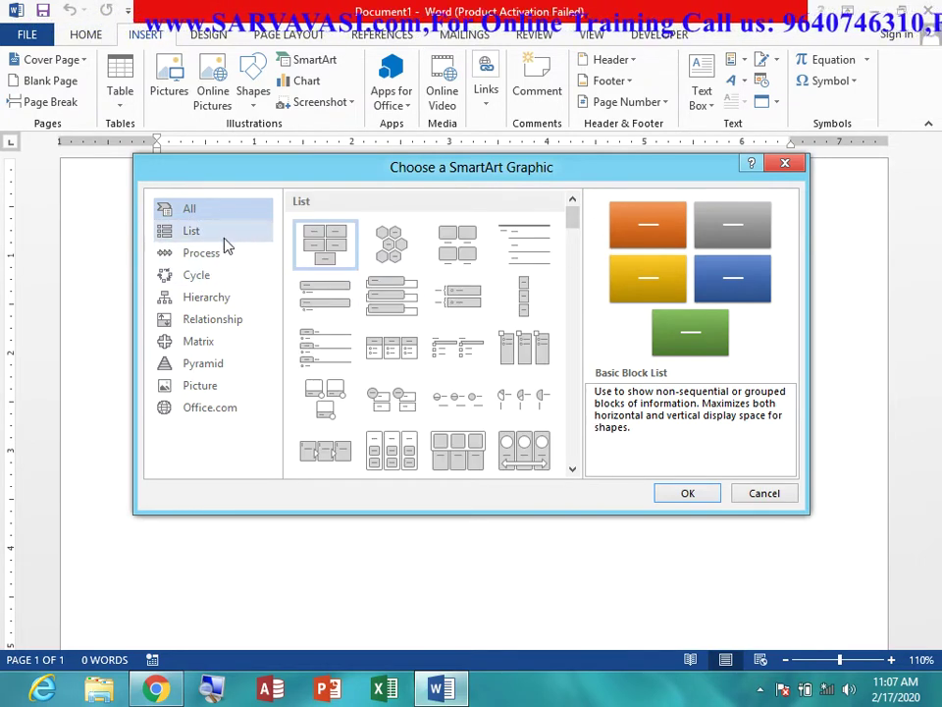
{"action": "left_click", "coordinate": [225, 242]}
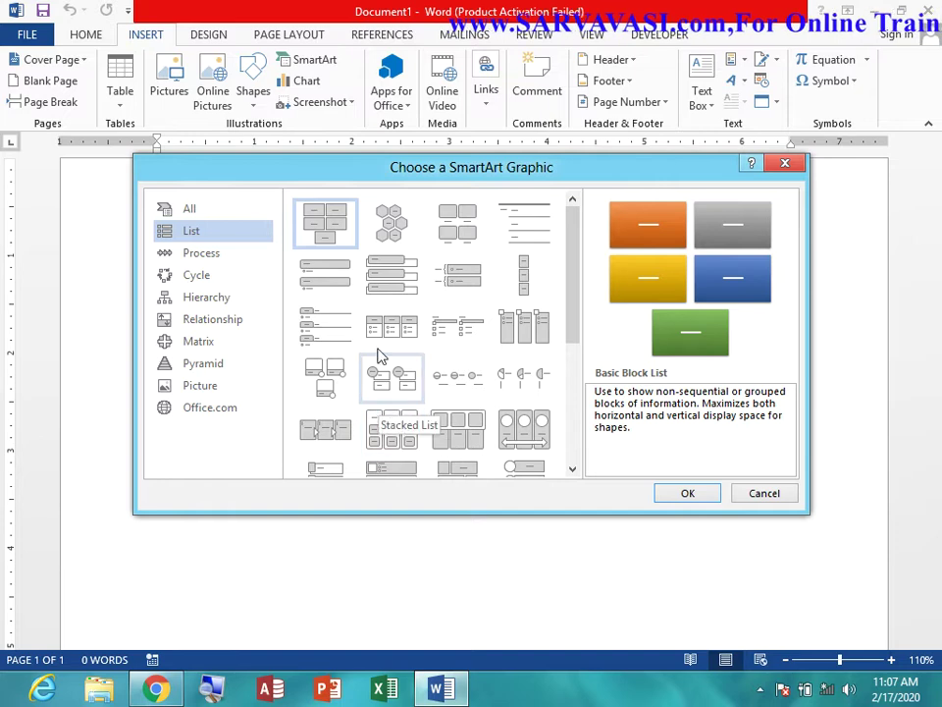
{"action": "left_click", "coordinate": [390, 282]}
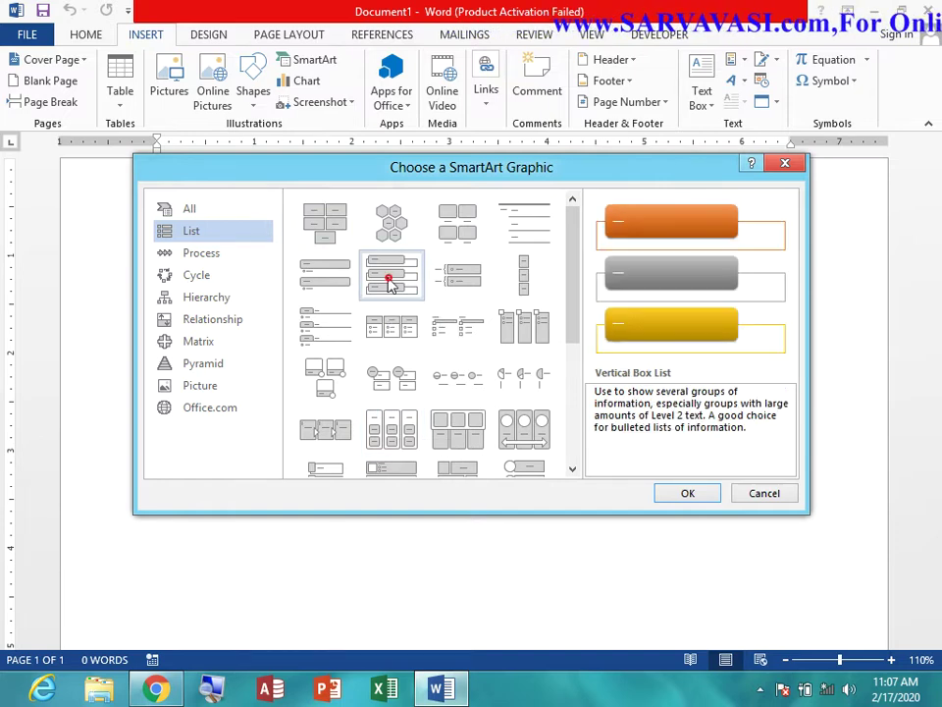
{"action": "left_click", "coordinate": [681, 495]}
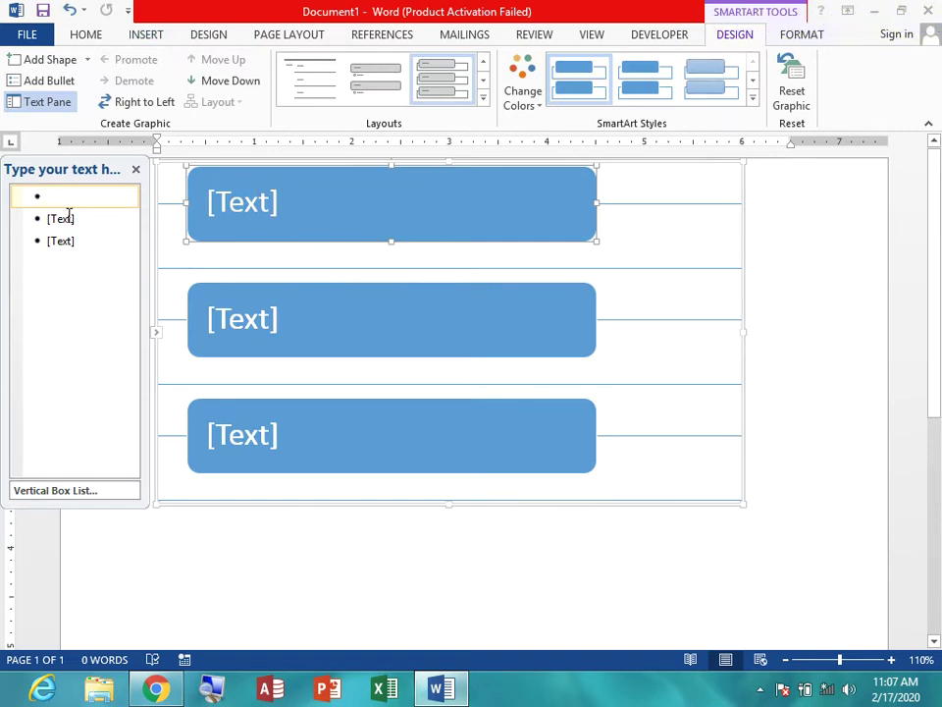
- Enter DCA, PGDCA and PYTHON into the top, middle and bottom diagram boxes
{"action": "type", "text": "DCA"}
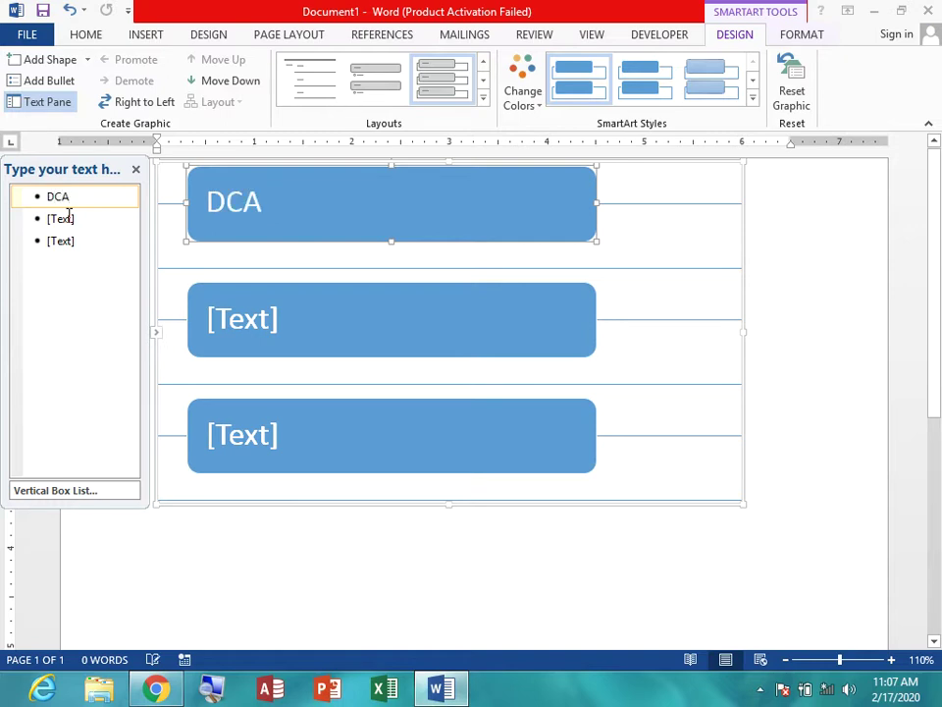
{"action": "left_click", "coordinate": [237, 324]}
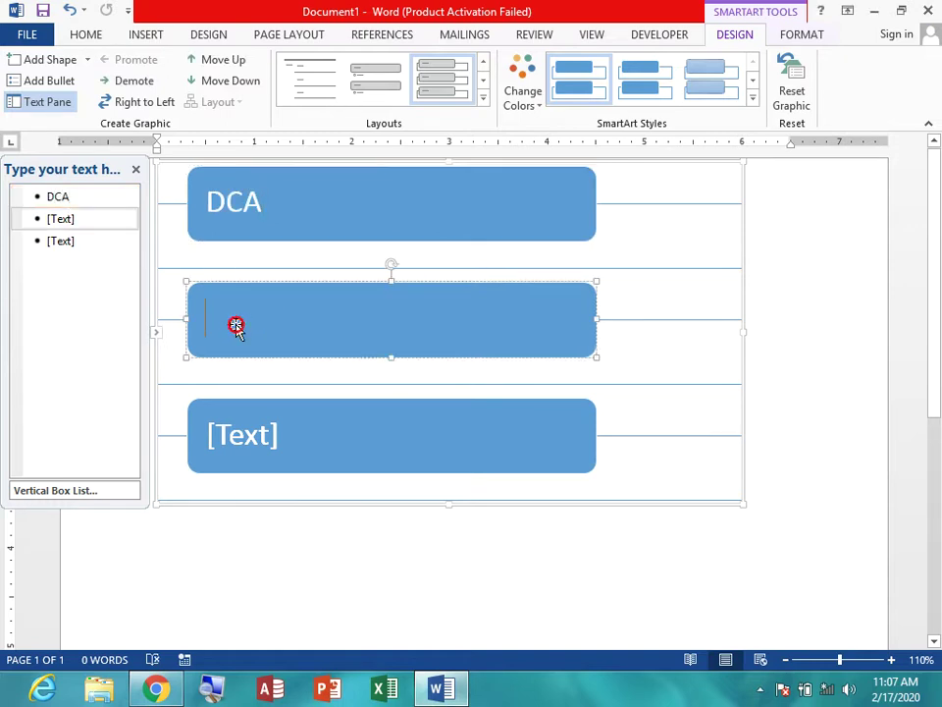
{"action": "type", "text": "PGDCA"}
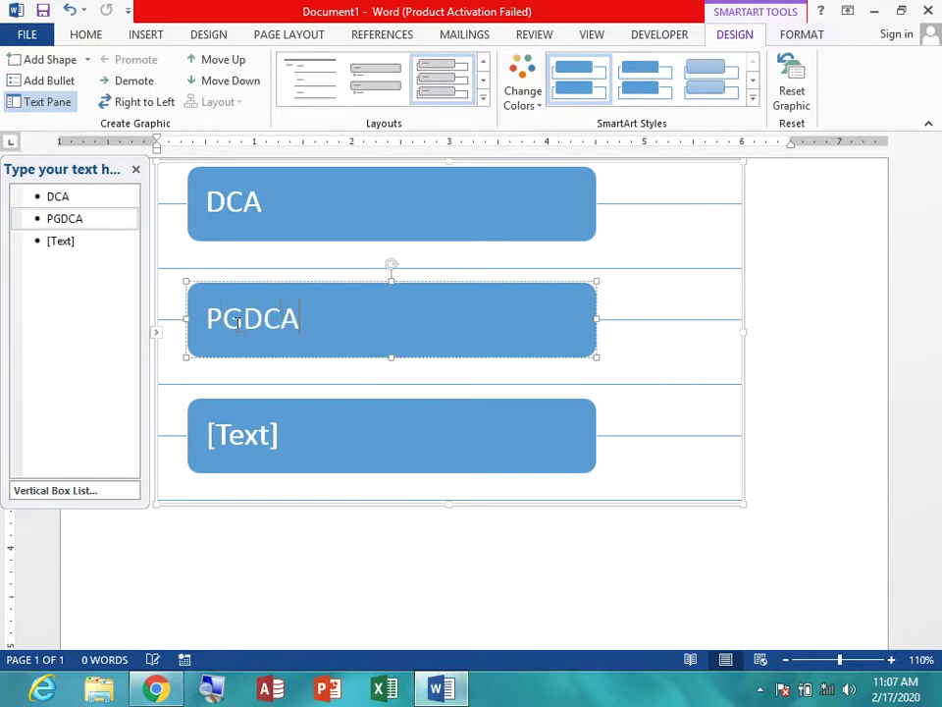
{"action": "left_click", "coordinate": [241, 437]}
{"action": "type", "text": "PYTHON"}
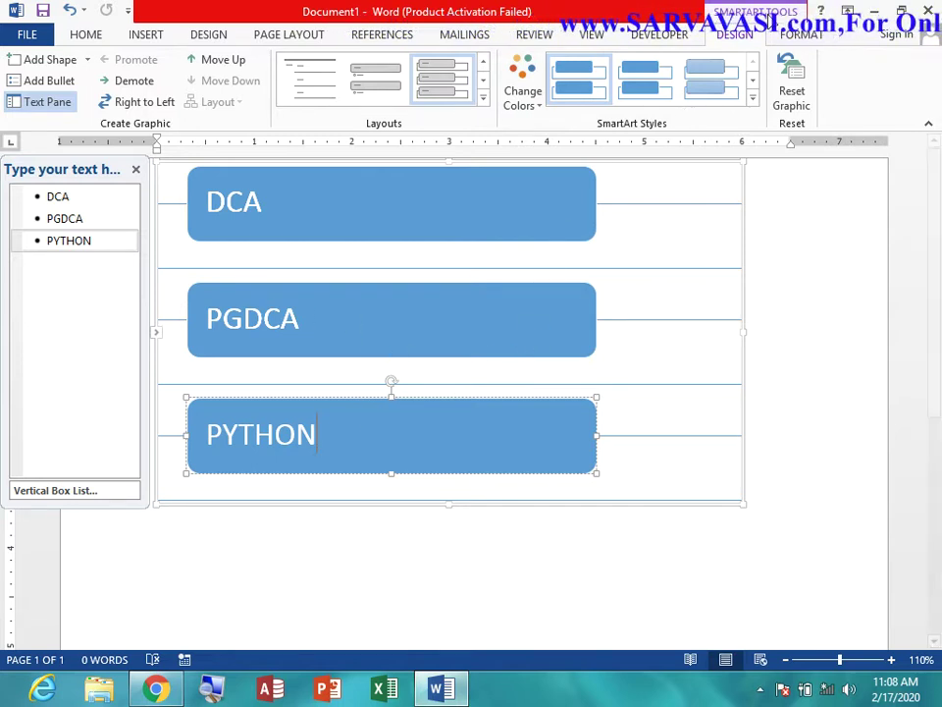
{"action": "left_click", "coordinate": [802, 34]}
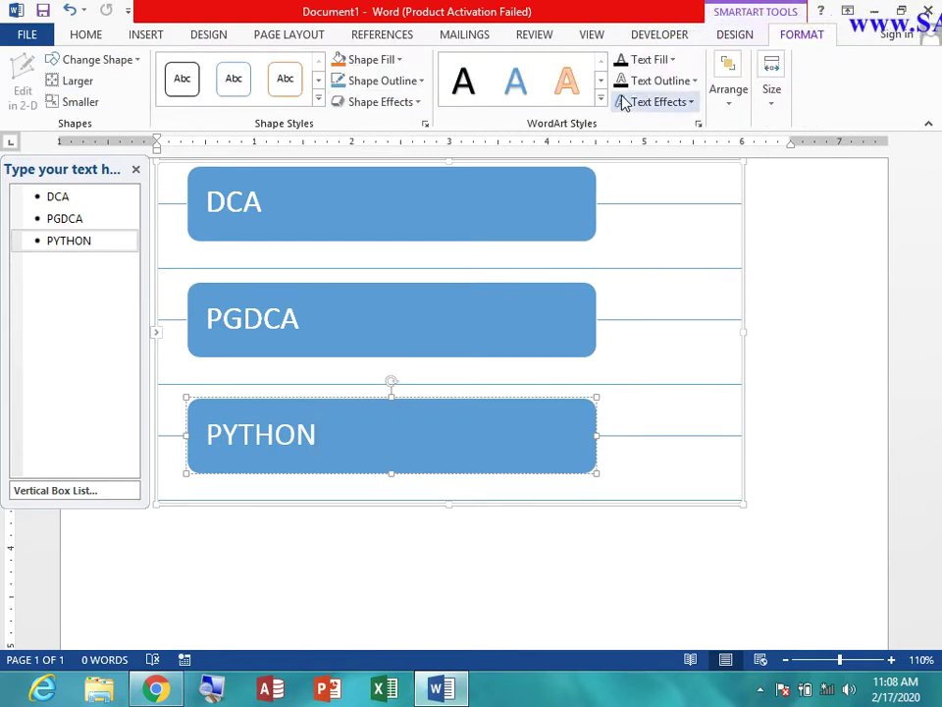
- Try Alternating Hexagons, Vertical Arrow List and Segmented Process, then settle on Vertical Chevron List
{"action": "left_click", "coordinate": [736, 35]}
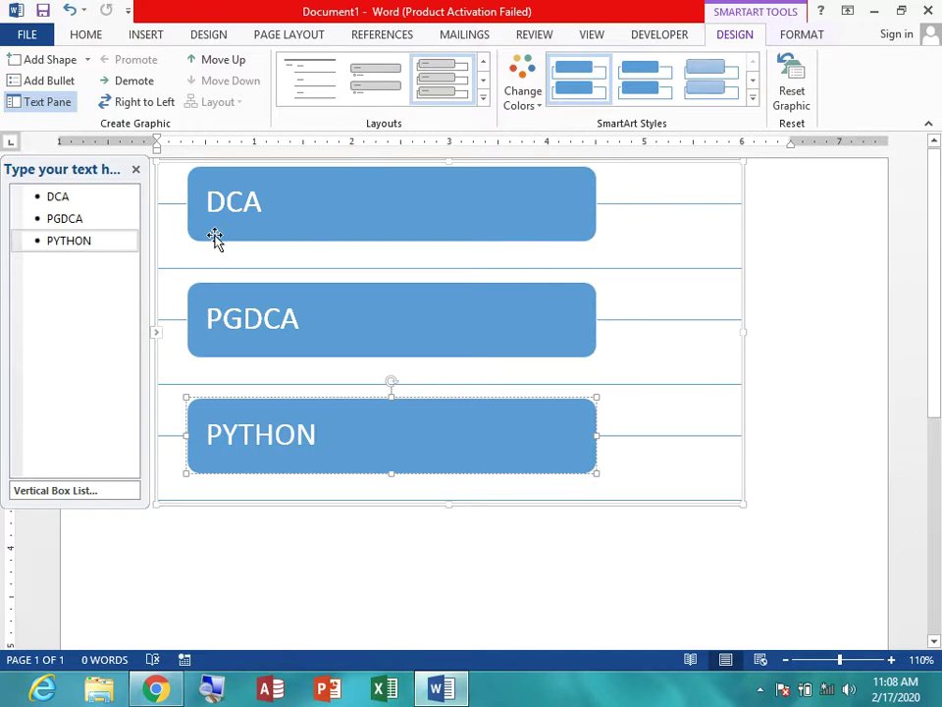
{"action": "left_click", "coordinate": [483, 98]}
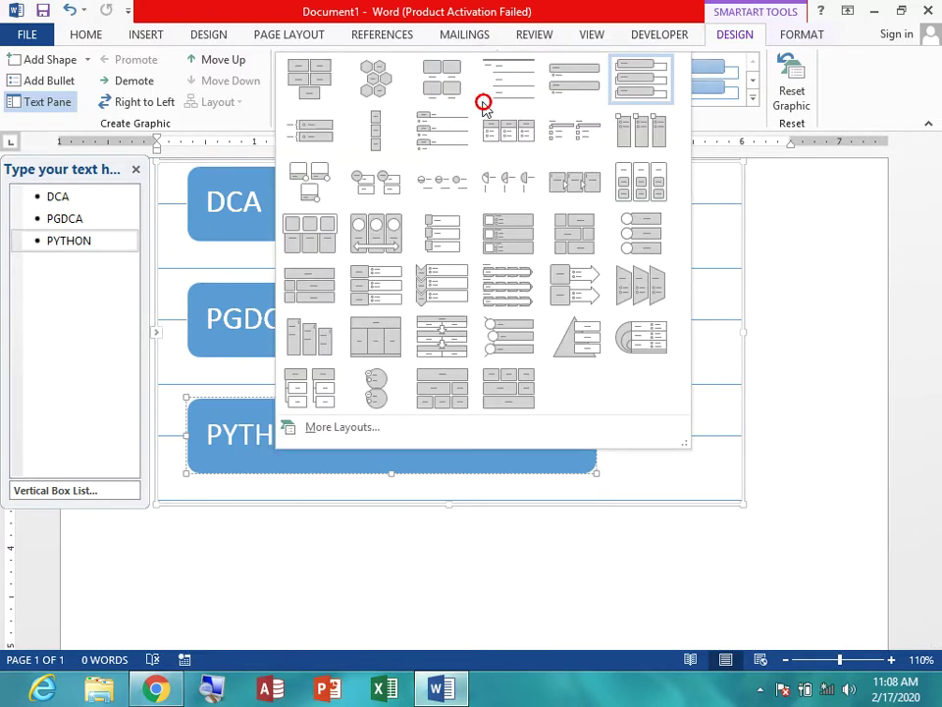
{"action": "left_click", "coordinate": [387, 87]}
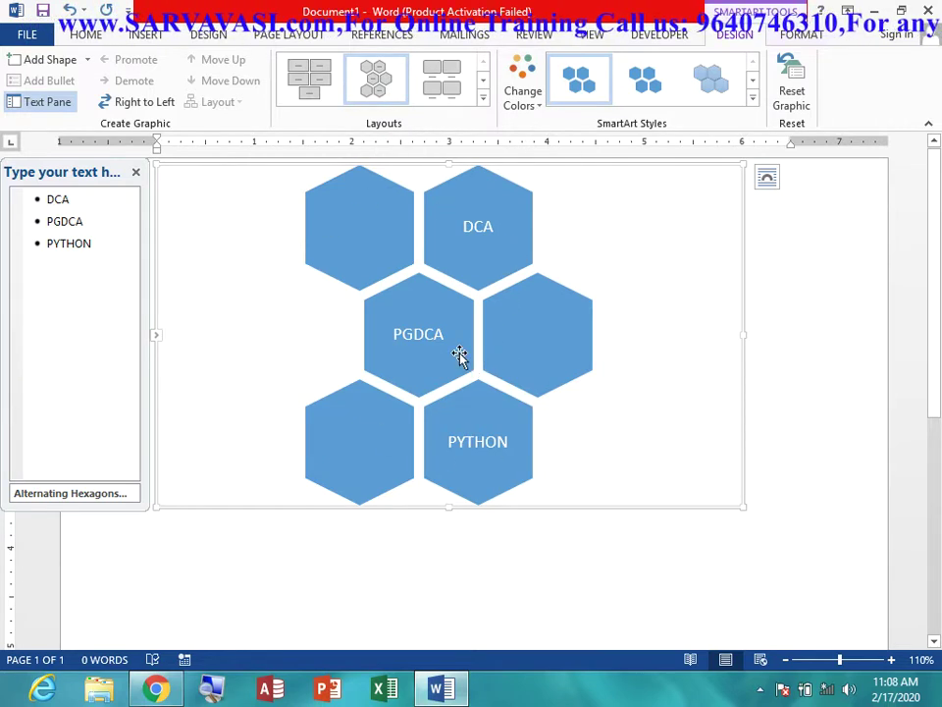
{"action": "left_click", "coordinate": [483, 100]}
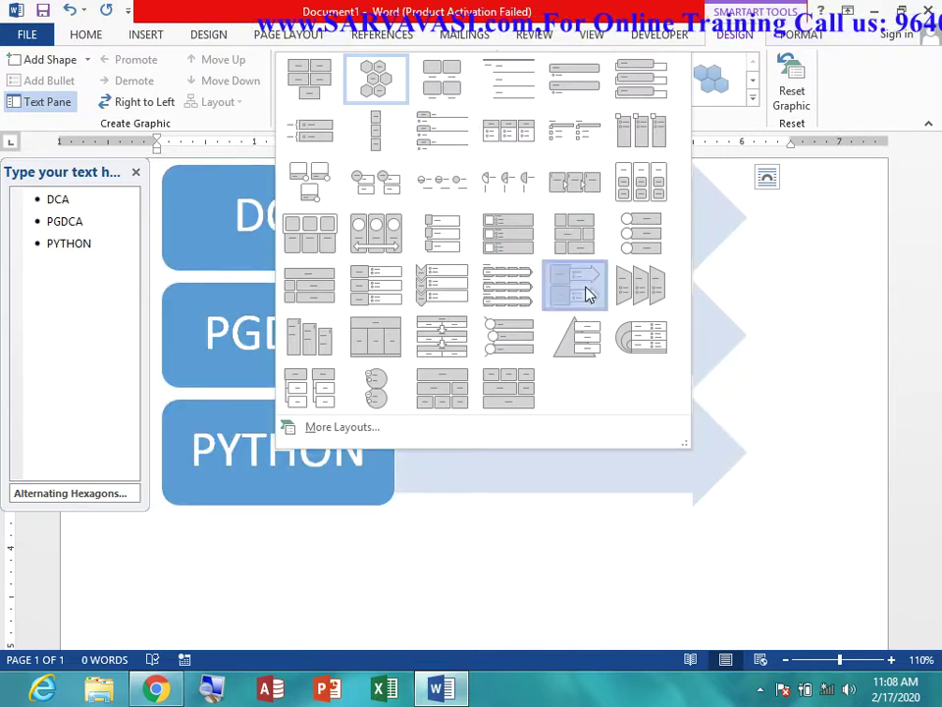
{"action": "left_click", "coordinate": [585, 288]}
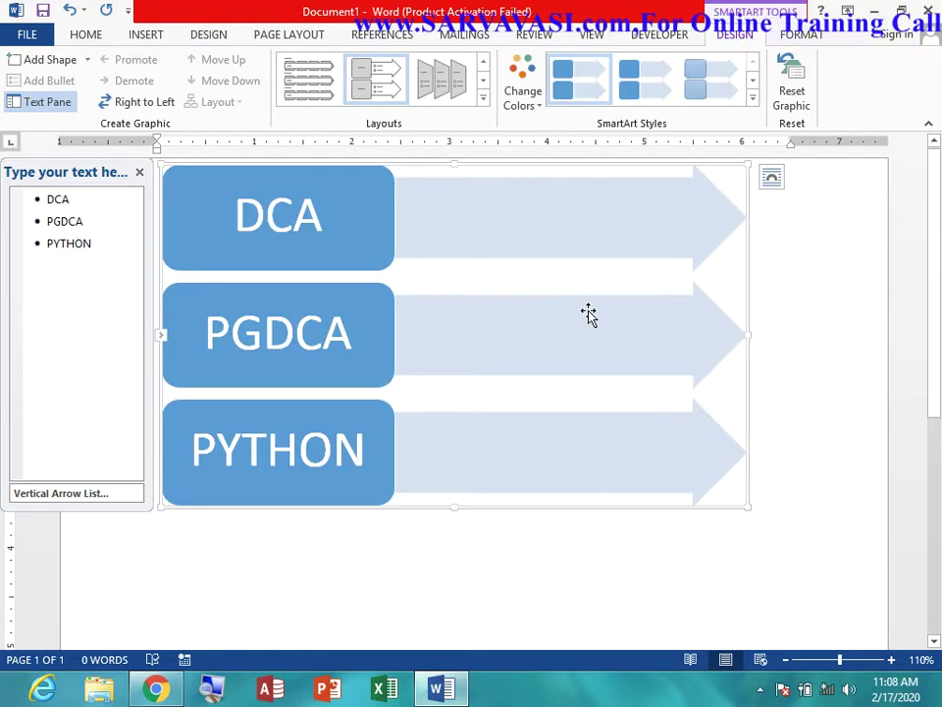
{"action": "left_click", "coordinate": [483, 100]}
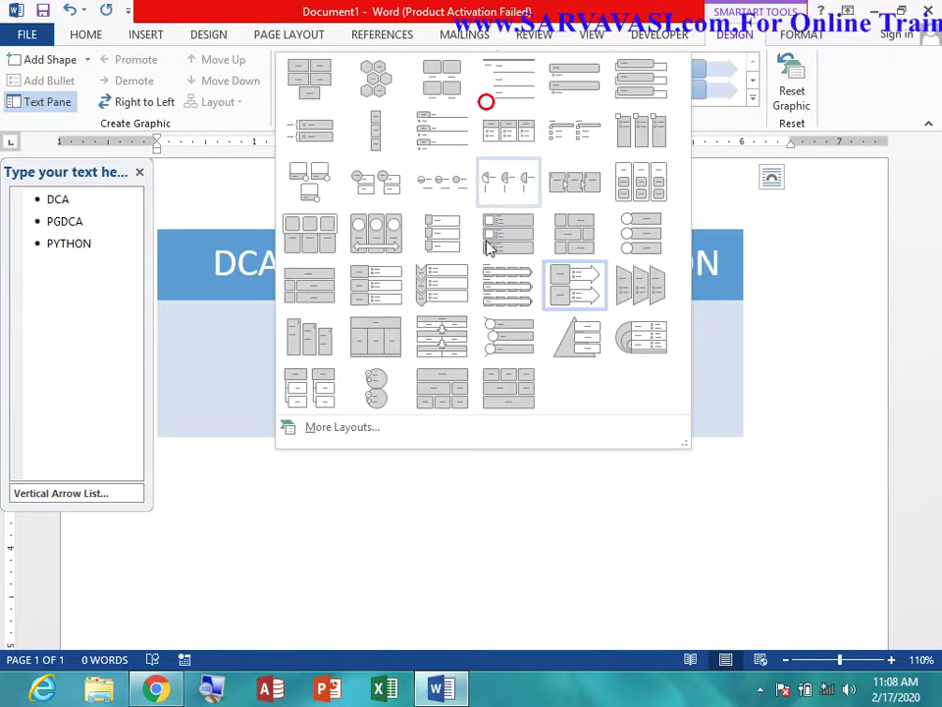
{"action": "left_click", "coordinate": [428, 344]}
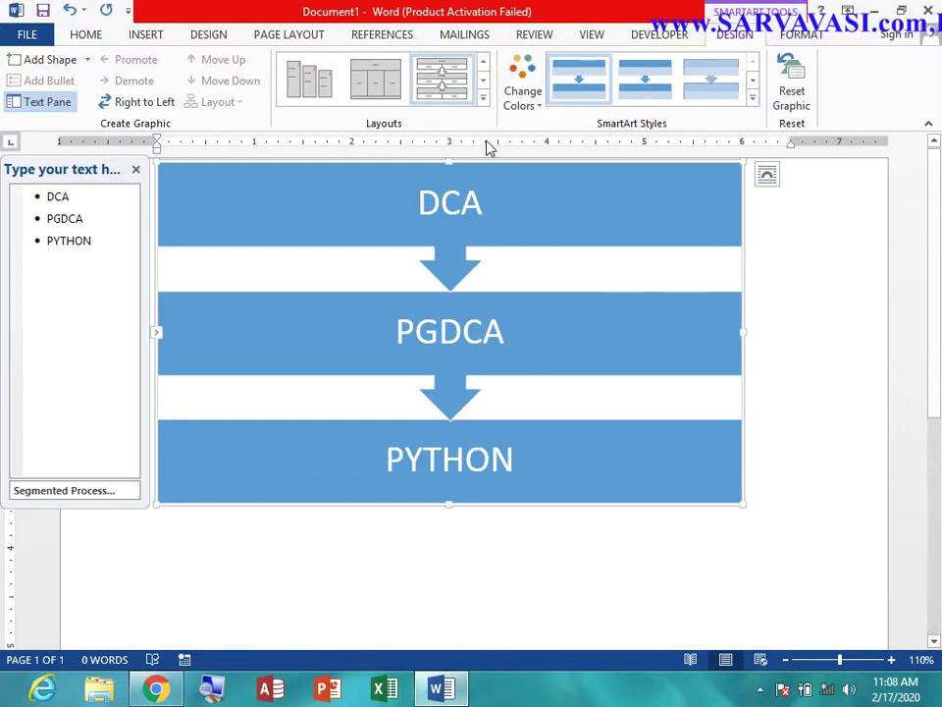
{"action": "left_click", "coordinate": [483, 98]}
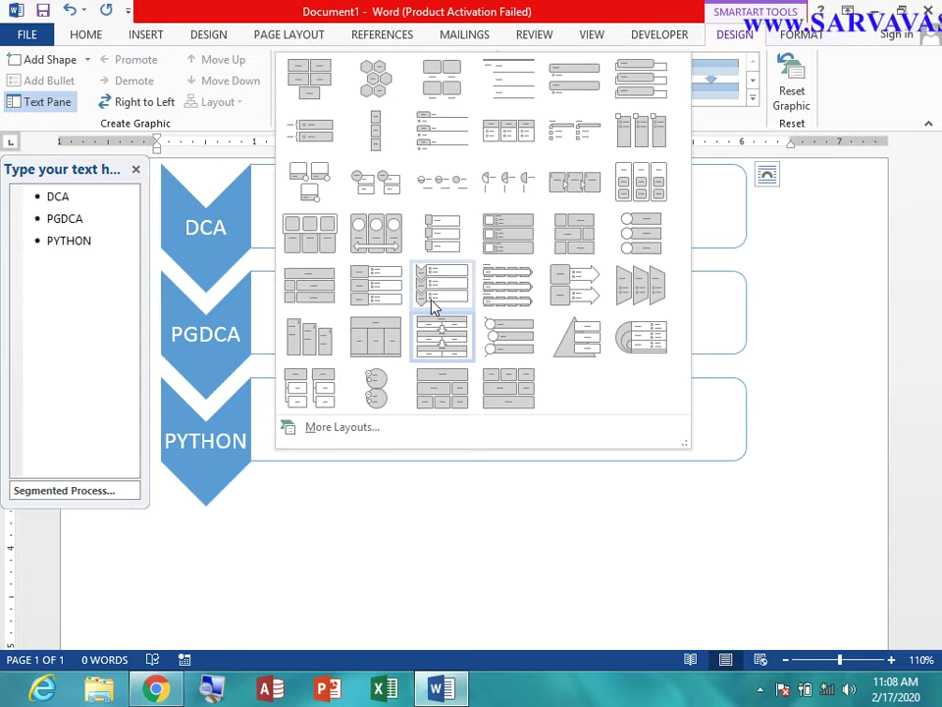
{"action": "left_click", "coordinate": [447, 275]}
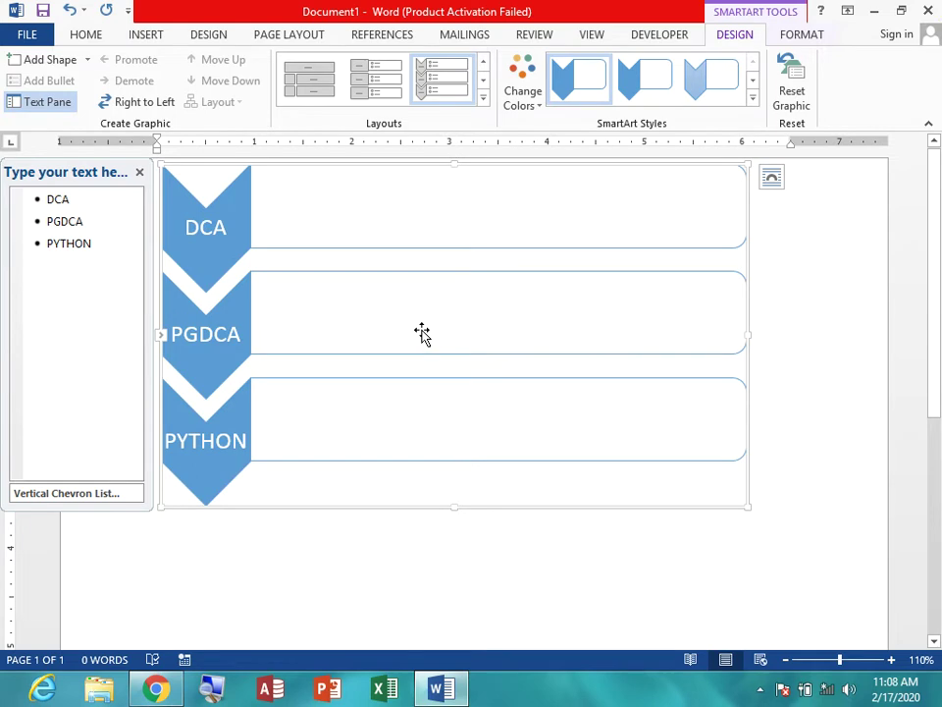
- Apply the Colorful yellow, green and blue scheme and the 3-D Inset style to the chevrons
{"action": "left_click", "coordinate": [536, 104]}
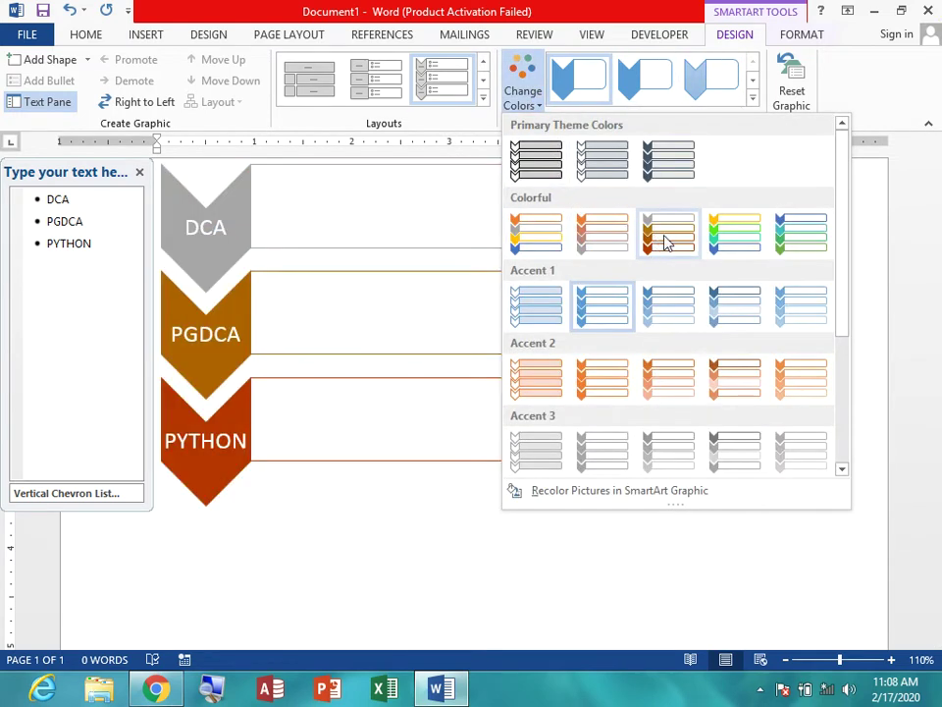
{"action": "left_click", "coordinate": [715, 250]}
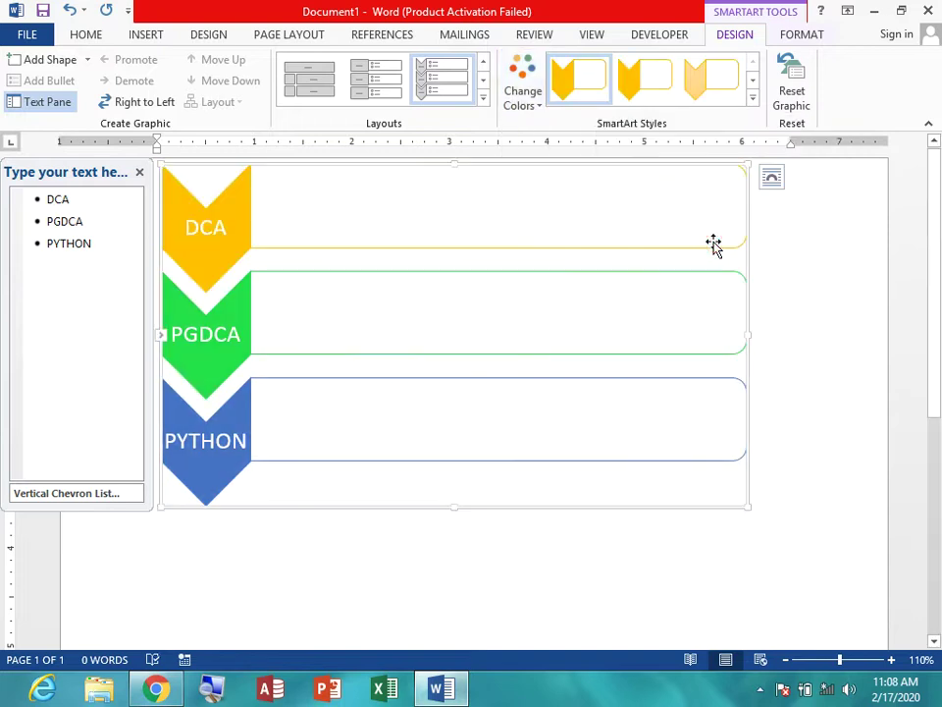
{"action": "left_click", "coordinate": [751, 101]}
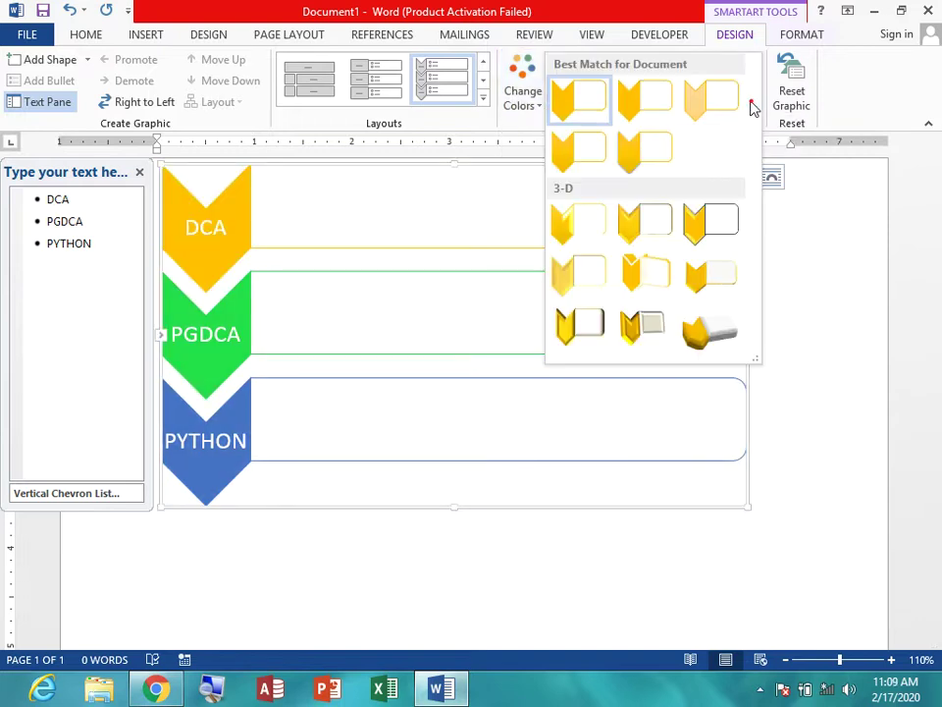
{"action": "left_click", "coordinate": [650, 226]}
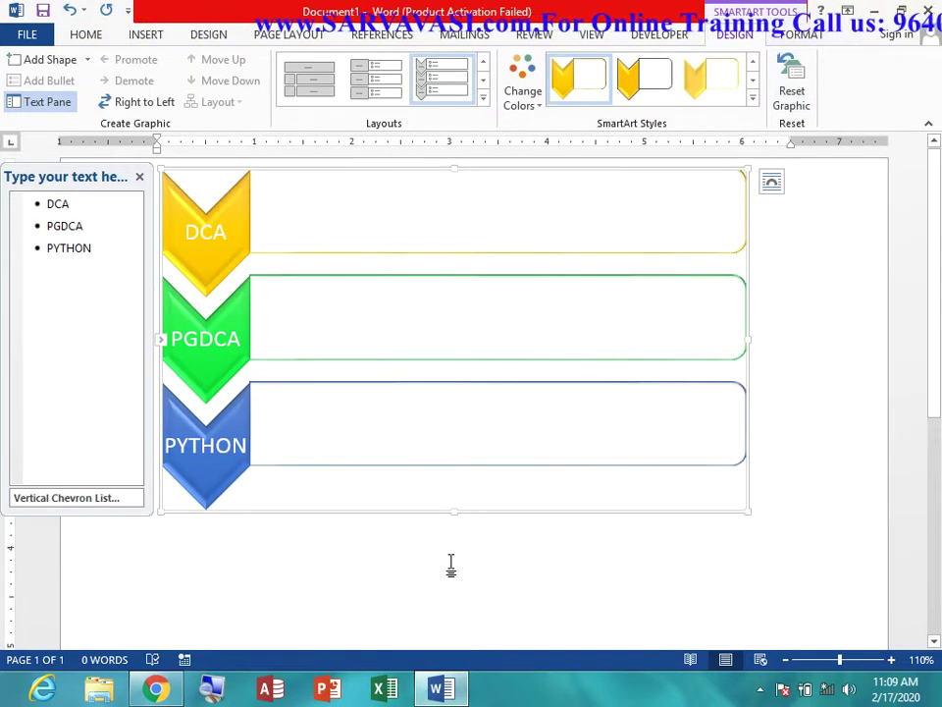
{"action": "left_click", "coordinate": [742, 169]}
- Delete the chevron diagram, then open and cancel the SmartArt gallery without inserting
{"action": "key", "text": "Delete"}
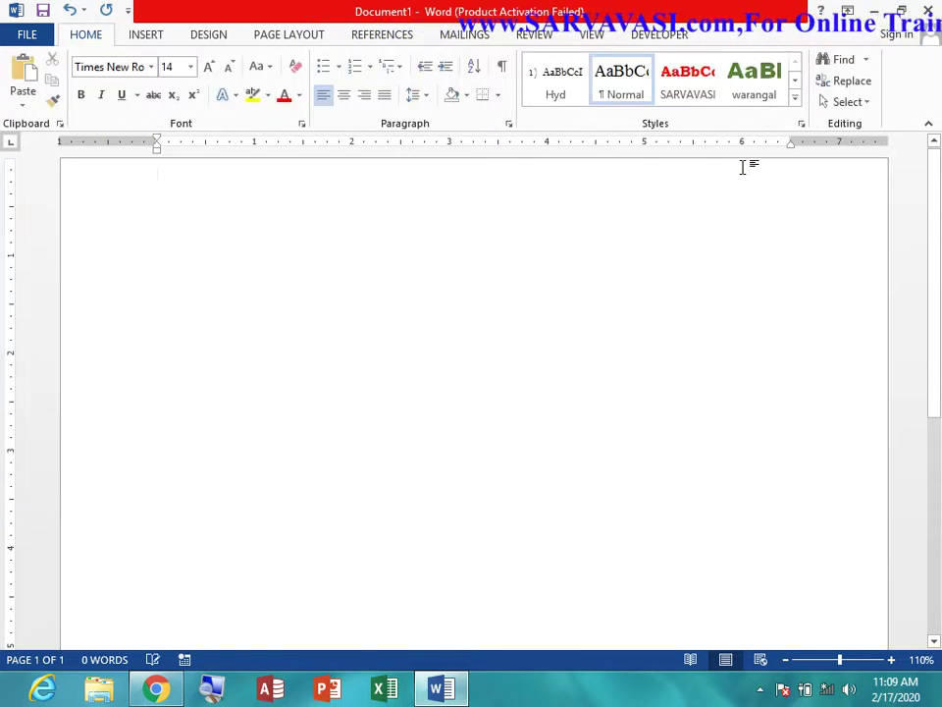
{"action": "left_click", "coordinate": [155, 37]}
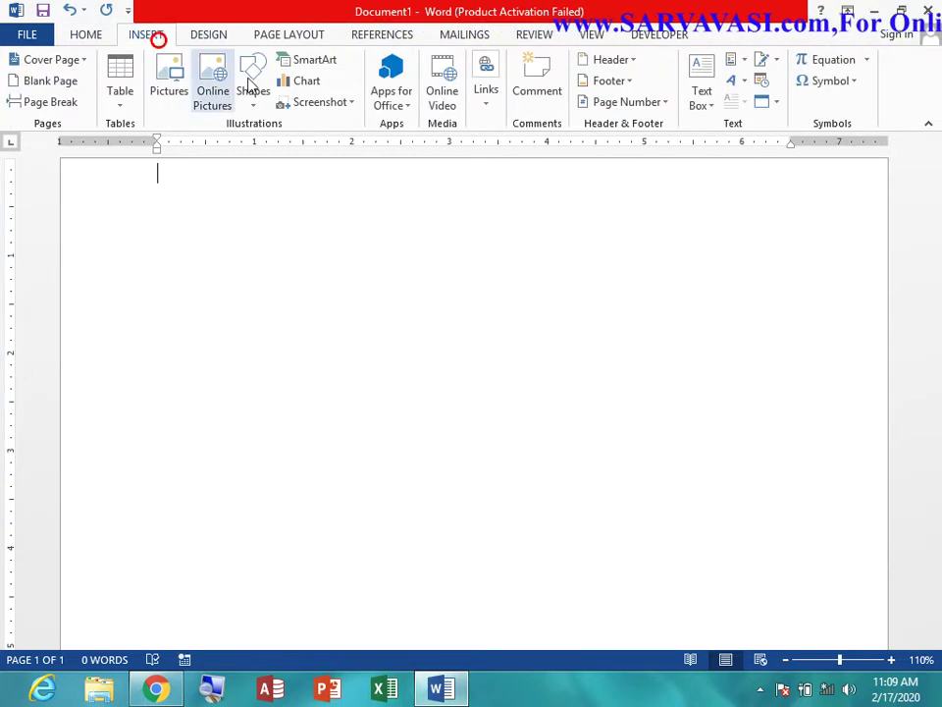
{"action": "left_click", "coordinate": [314, 60]}
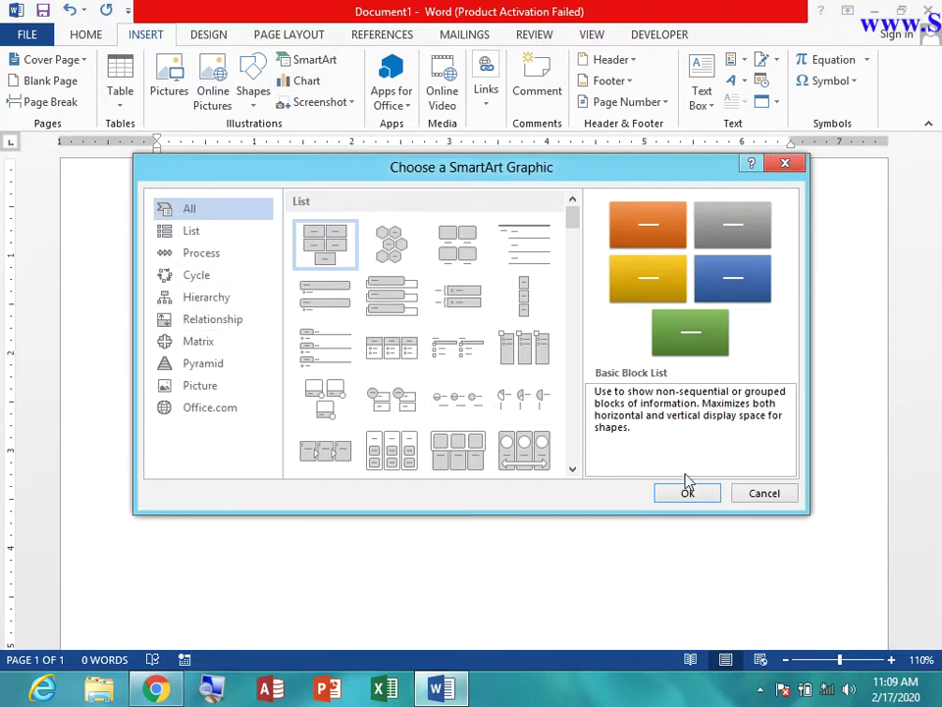
{"action": "left_click", "coordinate": [771, 500]}
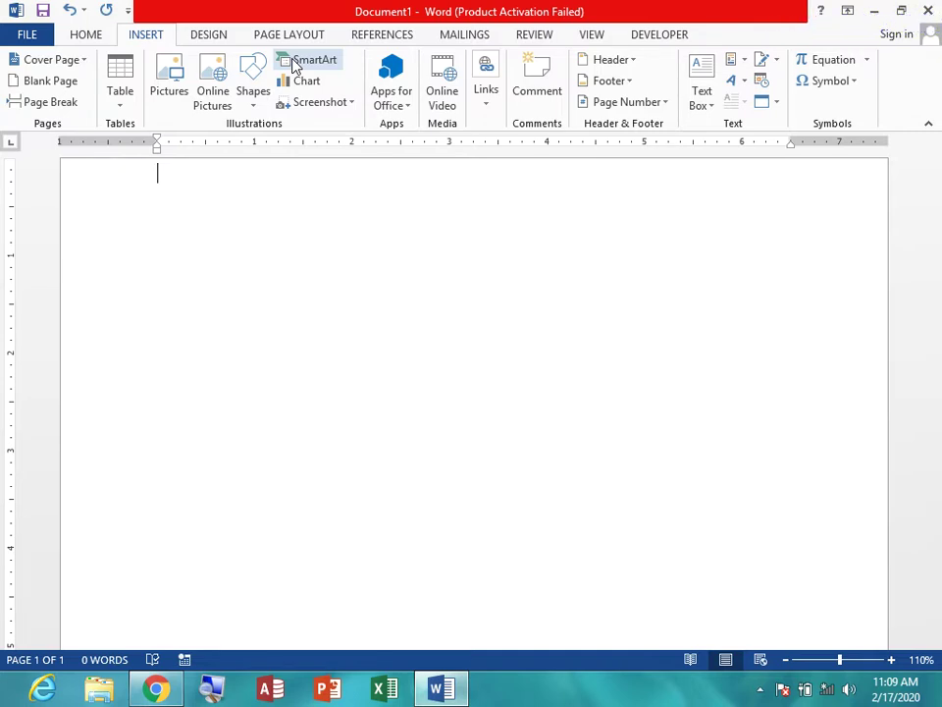
- Insert a Clustered Column chart with sample data for Series 1–3
{"action": "left_click", "coordinate": [301, 88]}
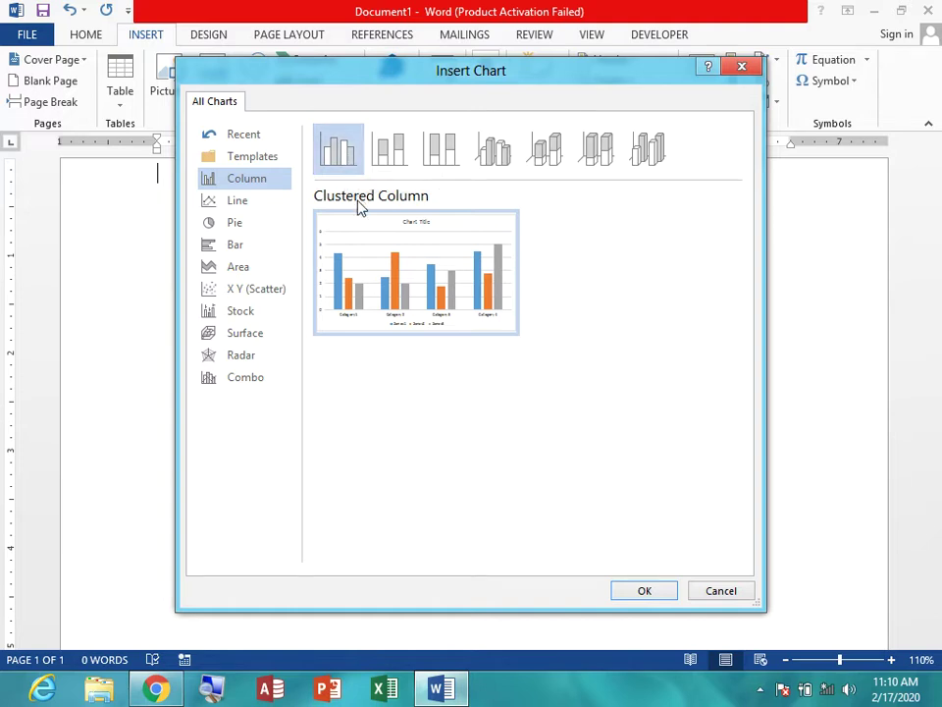
{"action": "mouse_move", "coordinate": [338, 148]}
{"action": "left_click", "coordinate": [621, 594]}
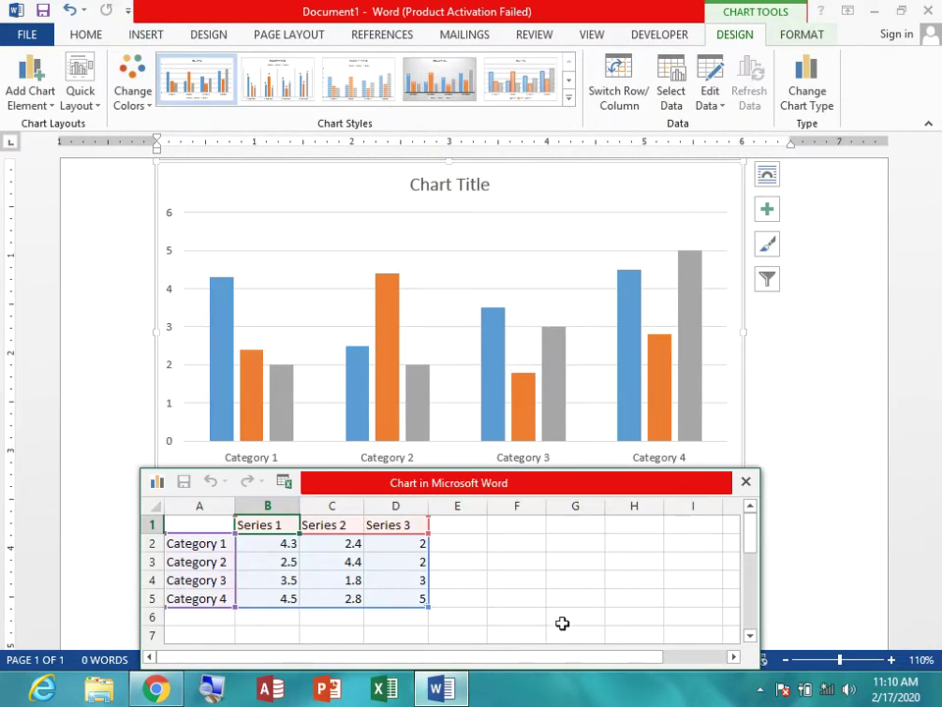
{"action": "left_click", "coordinate": [647, 653]}
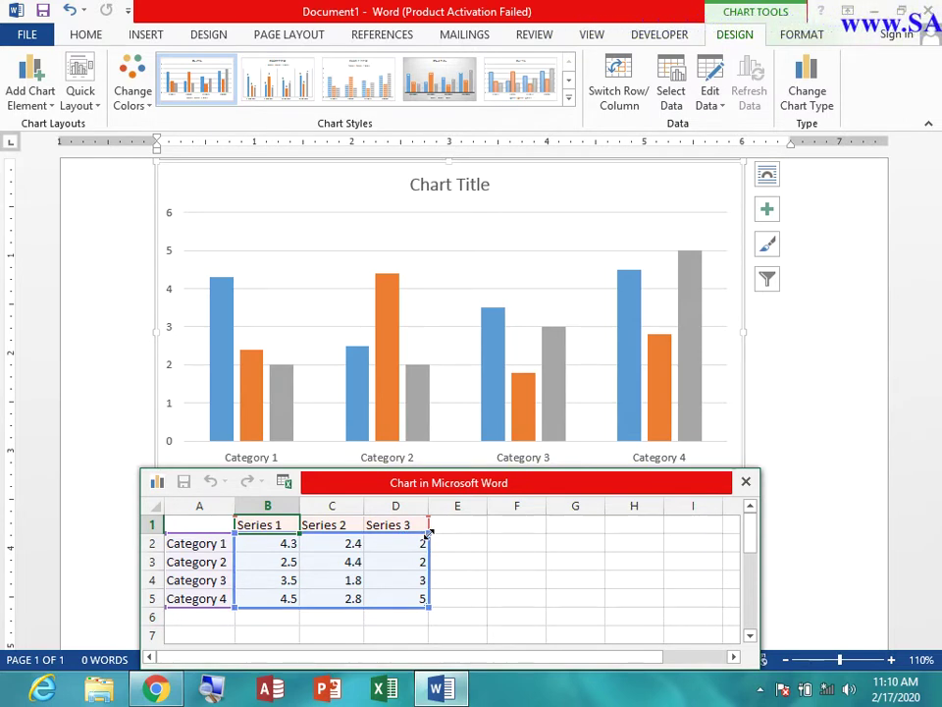
{"action": "left_click", "coordinate": [475, 467]}
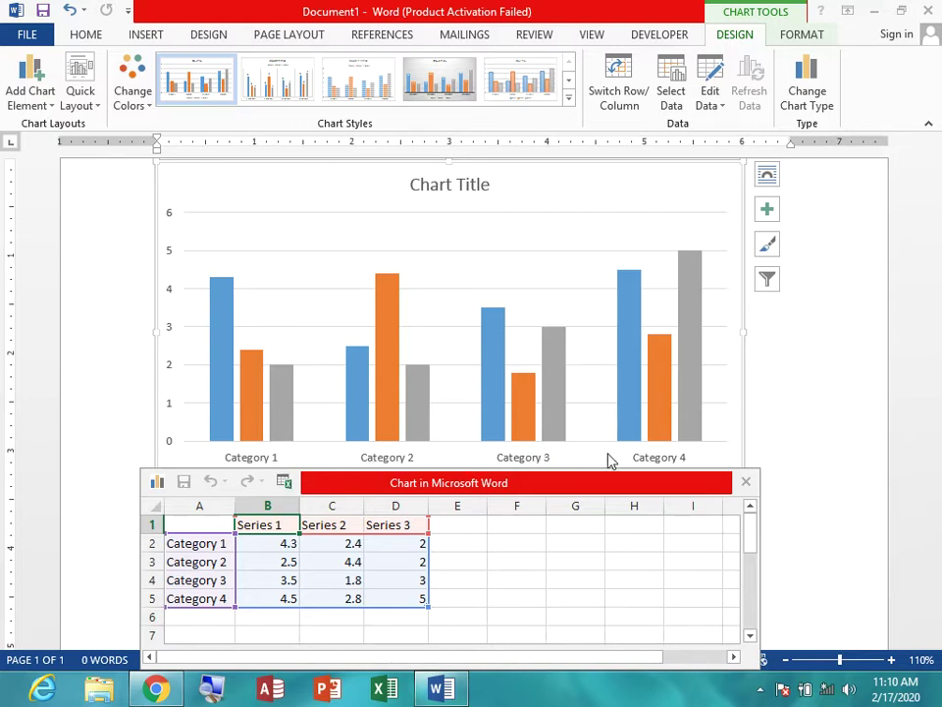
{"action": "left_click", "coordinate": [218, 543]}
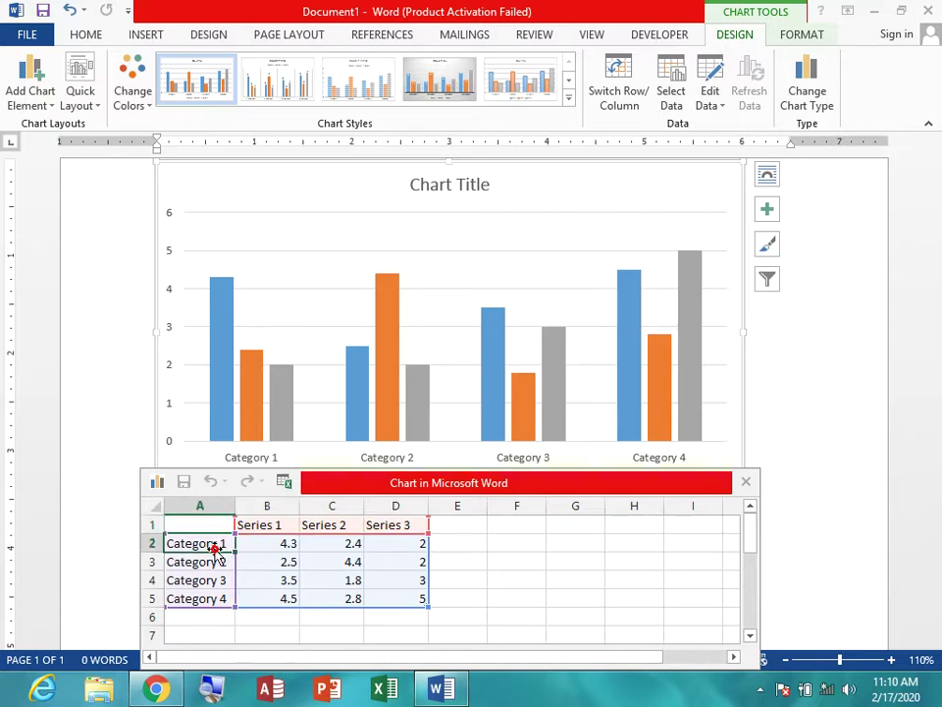
- Replace the first category label with RAKESH
{"action": "left_click", "coordinate": [227, 543]}
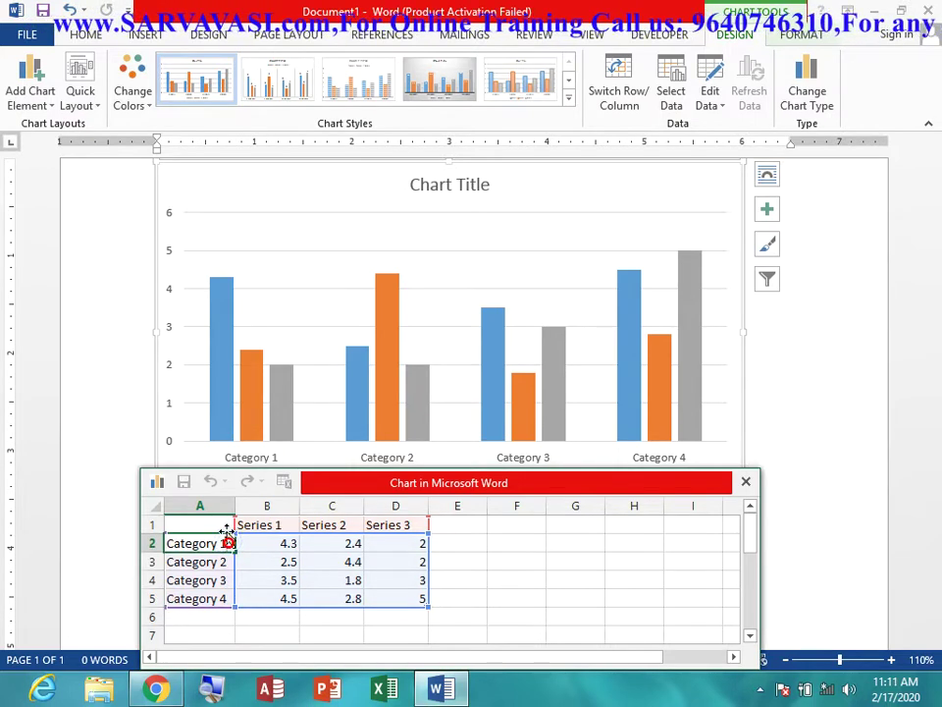
{"action": "key", "text": "BackSpace"}
{"action": "key", "text": "BackSpace"}
{"action": "key", "text": "BackSpace"}
{"action": "key", "text": "BackSpace"}
{"action": "key", "text": "BackSpace"}
{"action": "key", "text": "BackSpace"}
{"action": "key", "text": "BackSpace"}
{"action": "key", "text": "BackSpace"}
{"action": "key", "text": "BackSpace"}
{"action": "key", "text": "BackSpace"}
{"action": "type", "text": "RAKESH"}
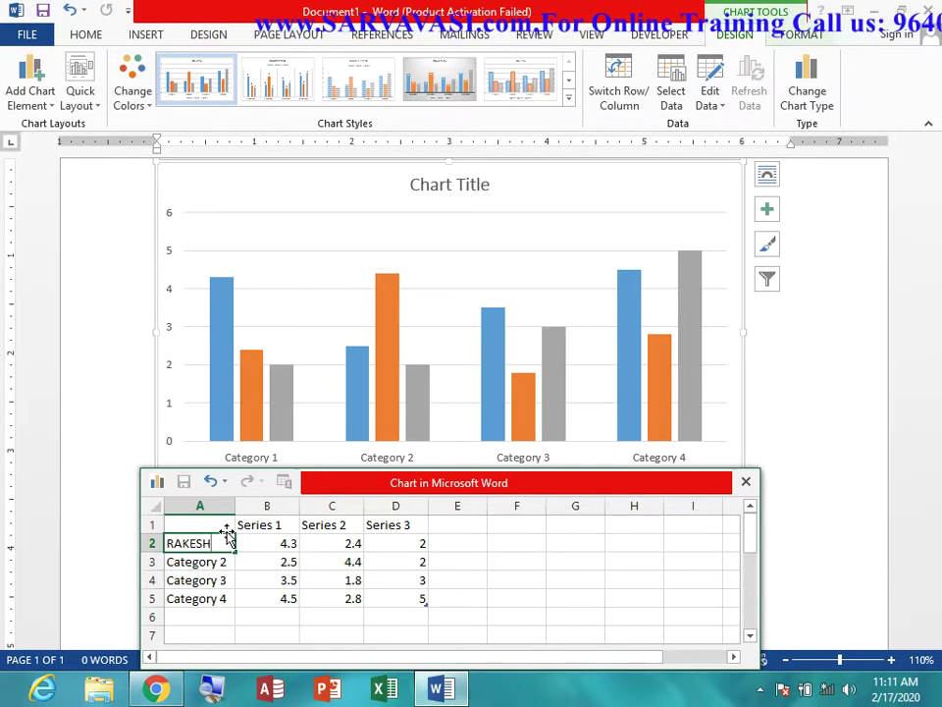
{"action": "key", "text": "Return"}
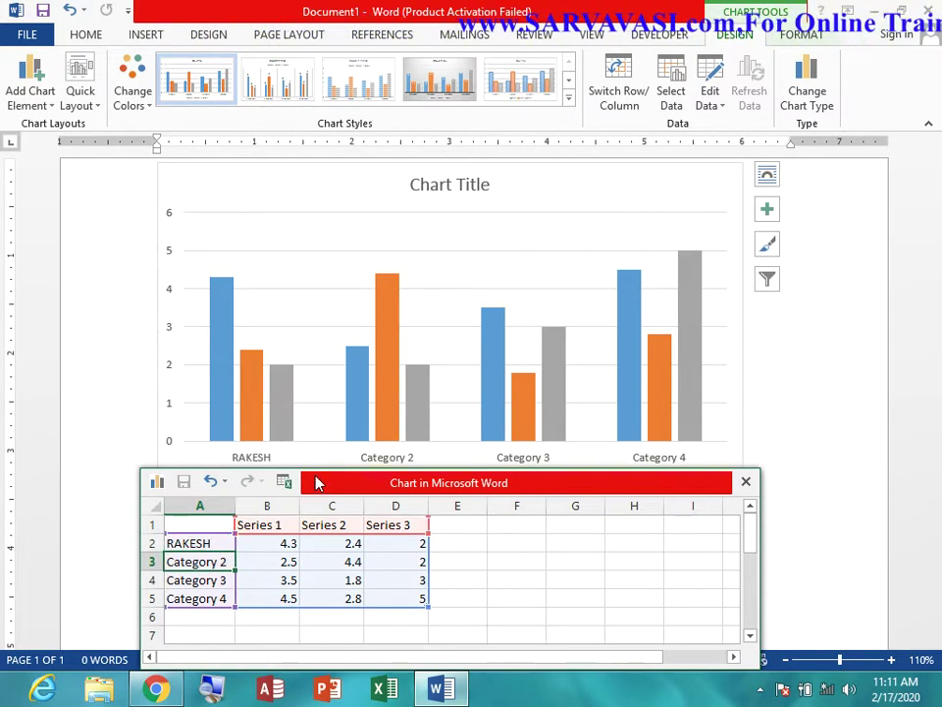
- Rename the three series headings to S1, S2 and S3
{"action": "left_click", "coordinate": [267, 527]}
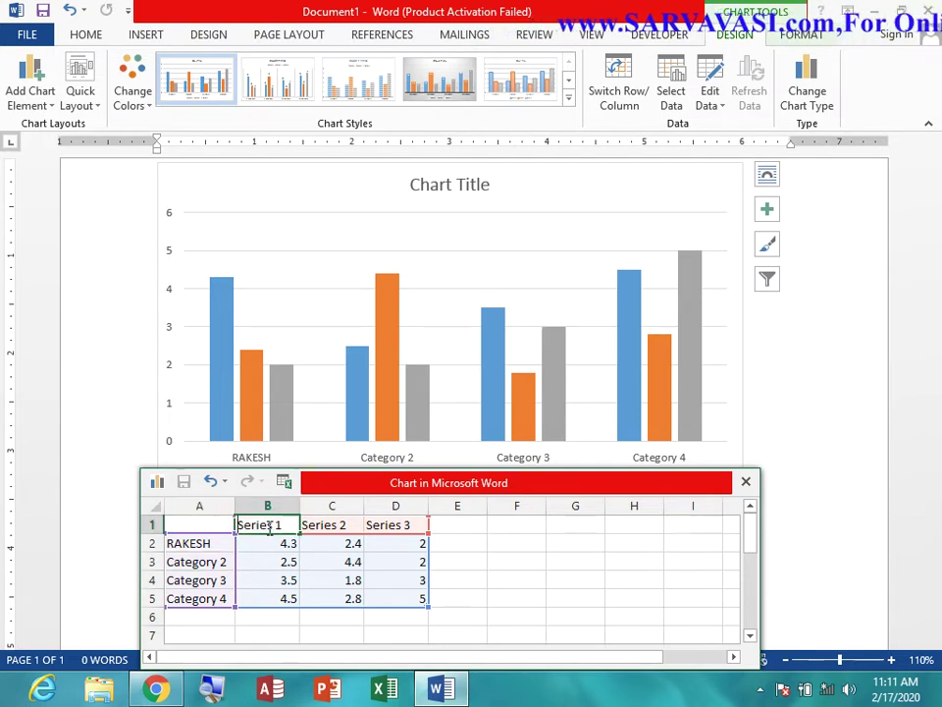
{"action": "type", "text": "S1"}
{"action": "key", "text": "Tab"}
{"action": "type", "text": "S2"}
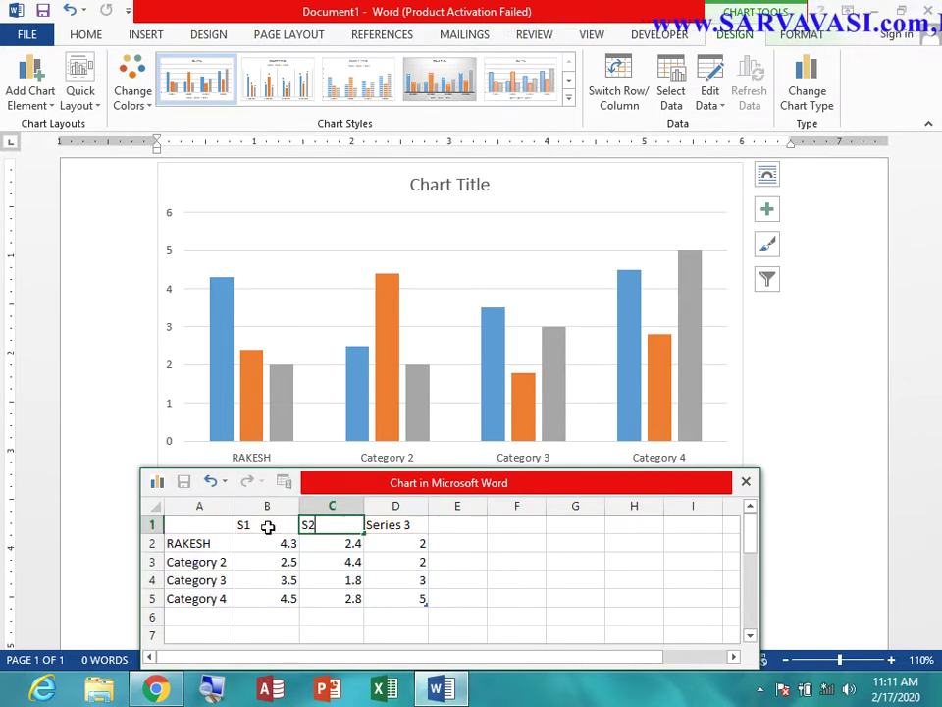
{"action": "key", "text": "Tab"}
{"action": "type", "text": "S"}
{"action": "key", "text": "Return"}
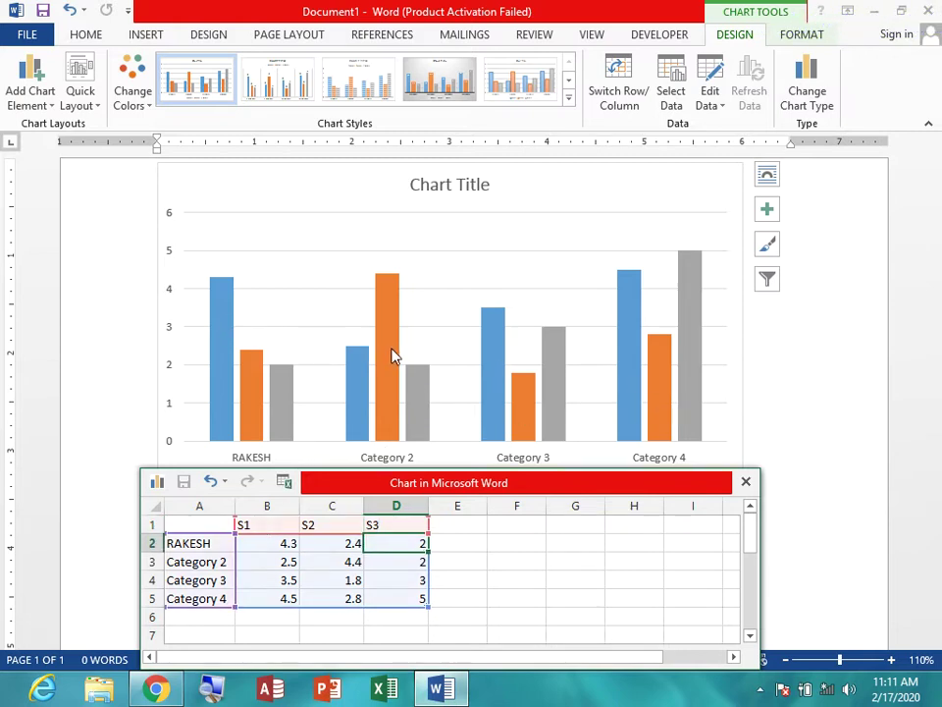
- Relabel the remaining categories RAVI, RAMESH and RAJESH
{"action": "left_click", "coordinate": [195, 562]}
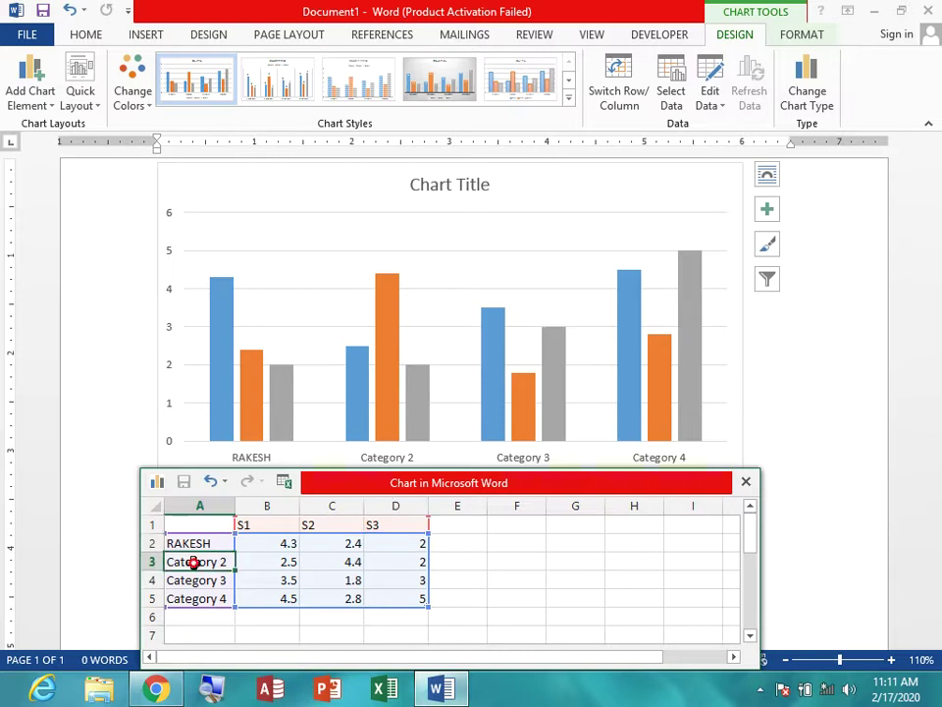
{"action": "type", "text": "RAVI"}
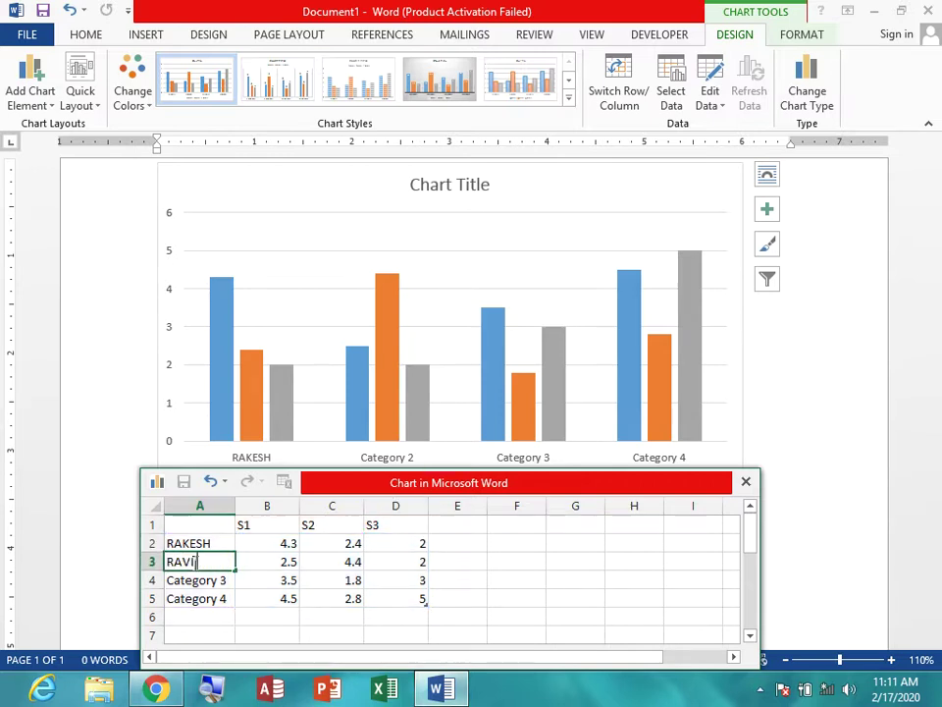
{"action": "key", "text": "Return"}
{"action": "type", "text": "RAMESH"}
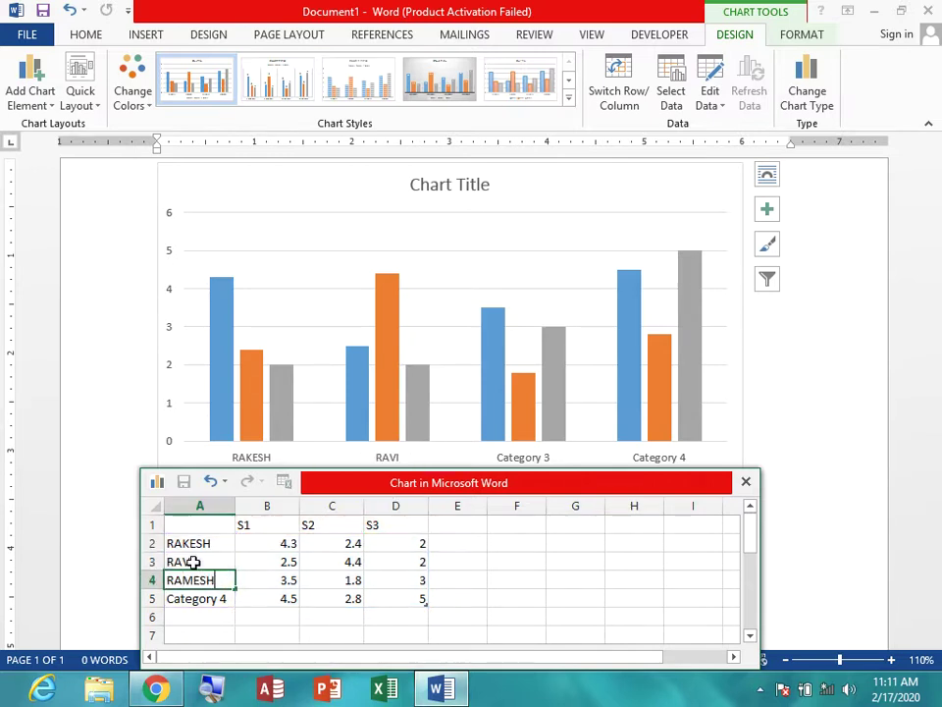
{"action": "key", "text": "Return"}
{"action": "type", "text": "RAJESH"}
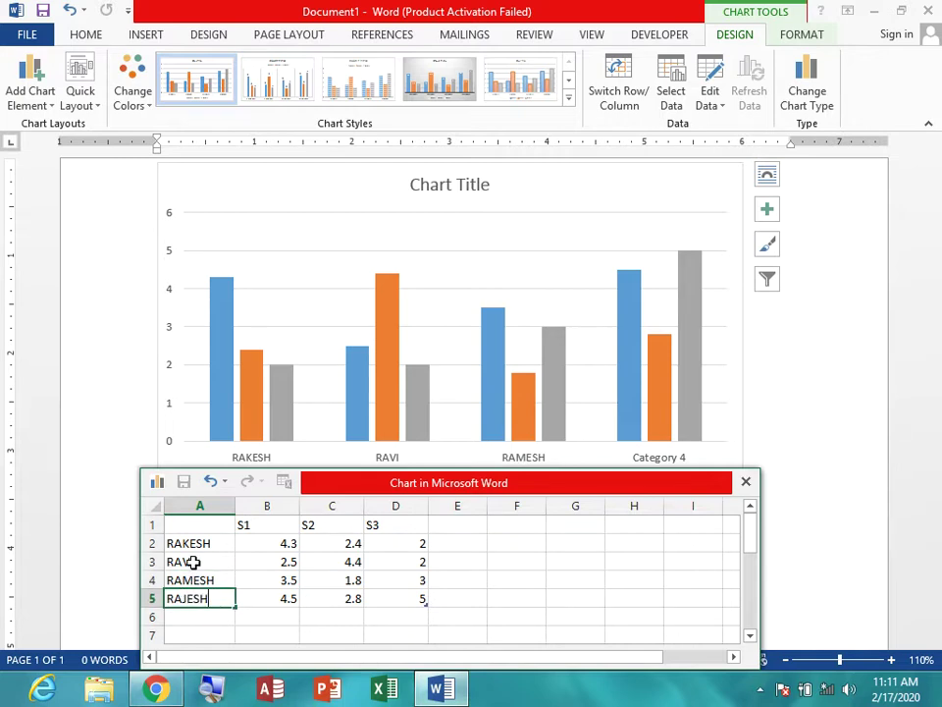
{"action": "key", "text": "Return"}
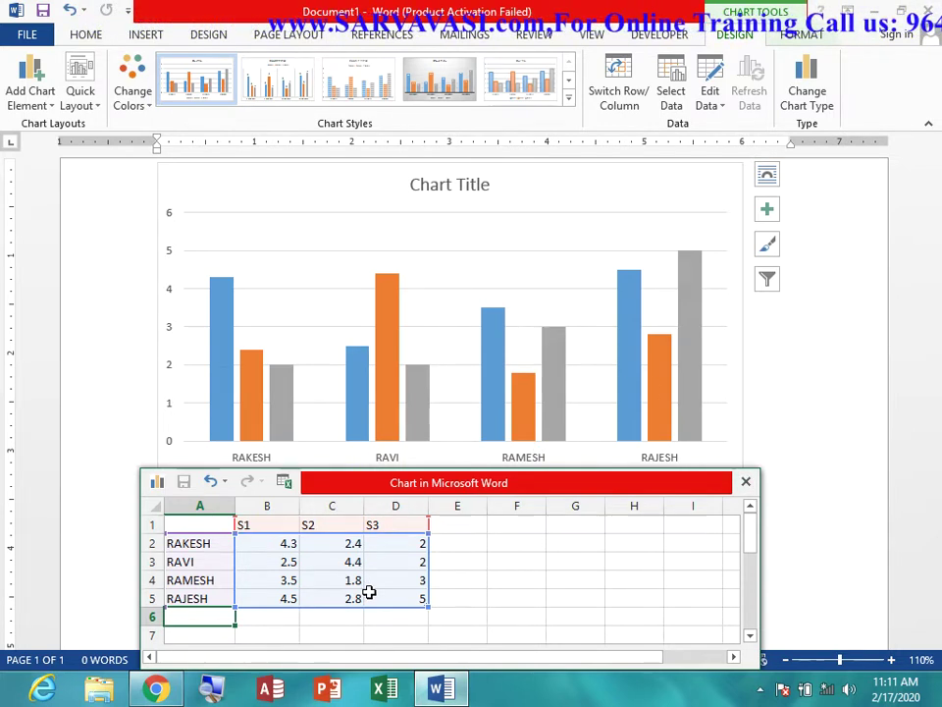
- Enter RAKESH's marks 80, 78 and 23 for S1, S2 and S3
{"action": "left_click", "coordinate": [280, 543]}
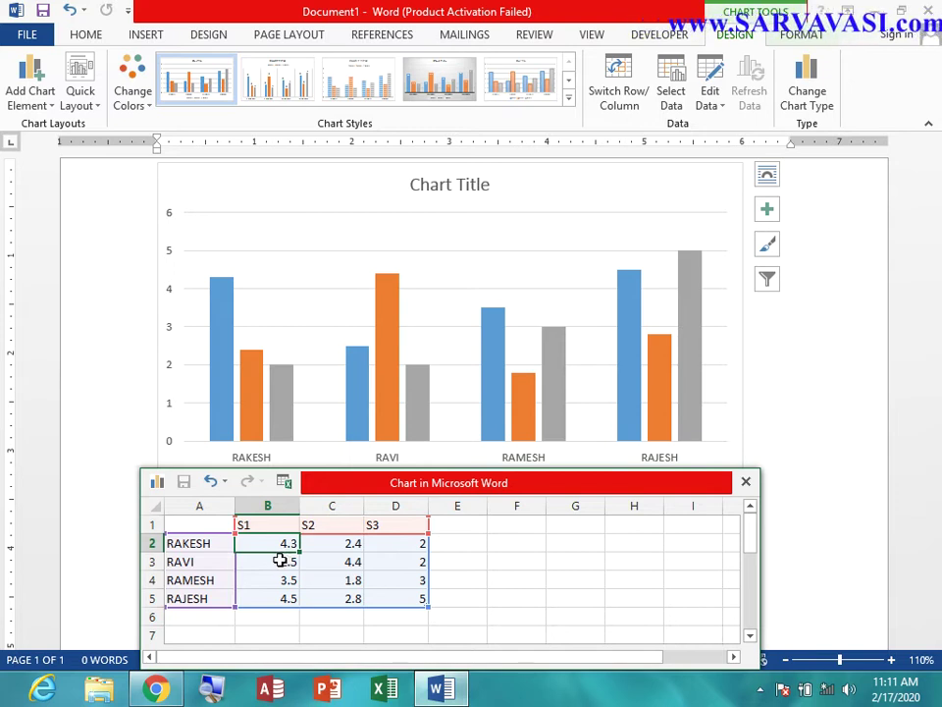
{"action": "type", "text": "80"}
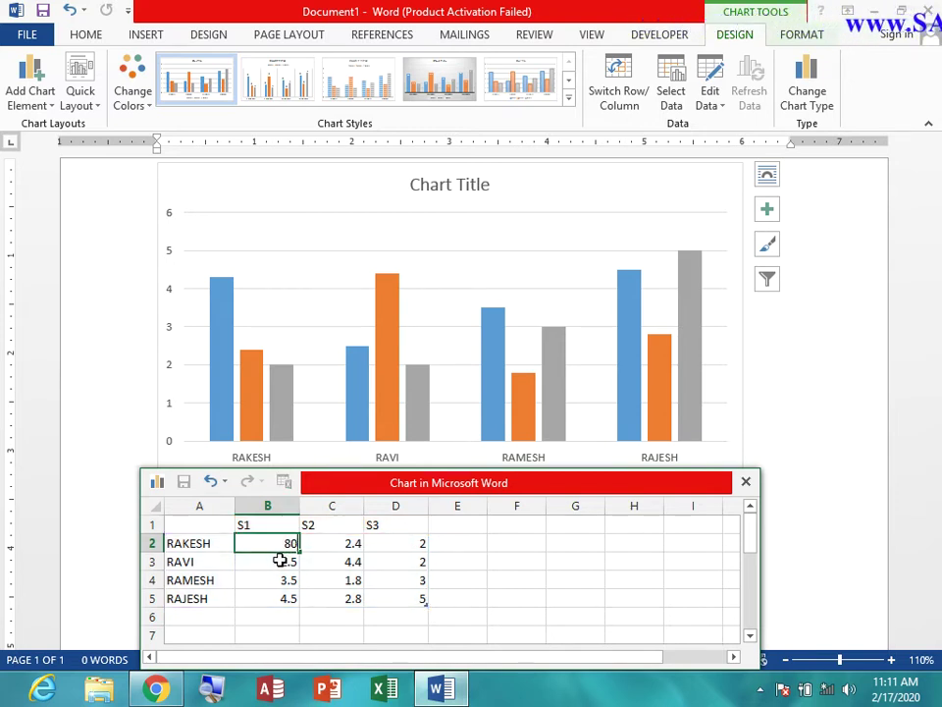
{"action": "key", "text": "Return"}
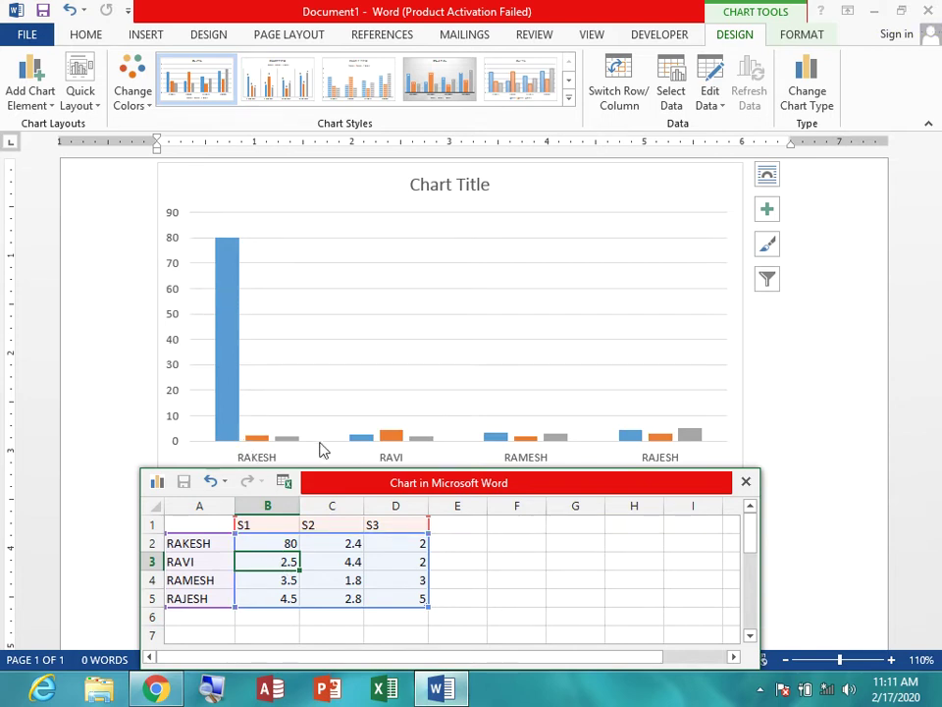
{"action": "left_click", "coordinate": [335, 543]}
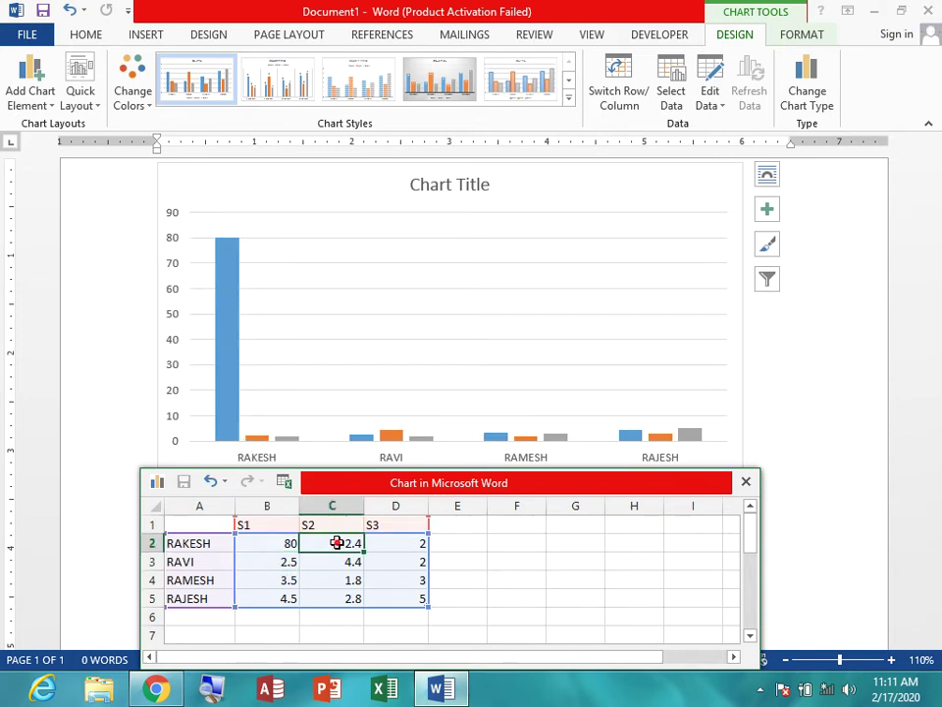
{"action": "type", "text": "78"}
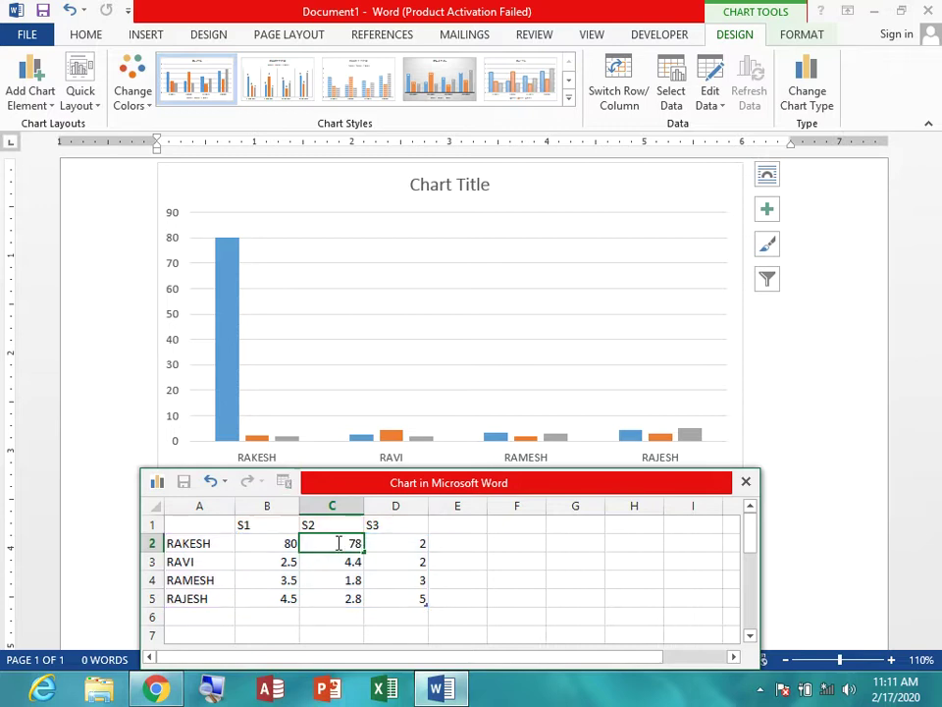
{"action": "key", "text": "Return"}
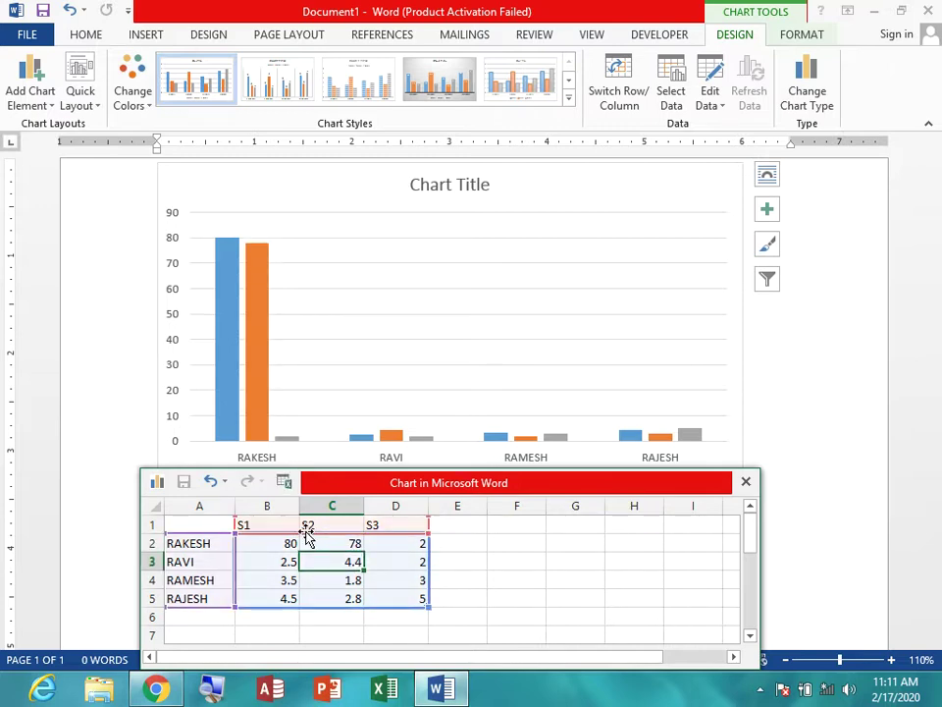
{"action": "left_click", "coordinate": [409, 546]}
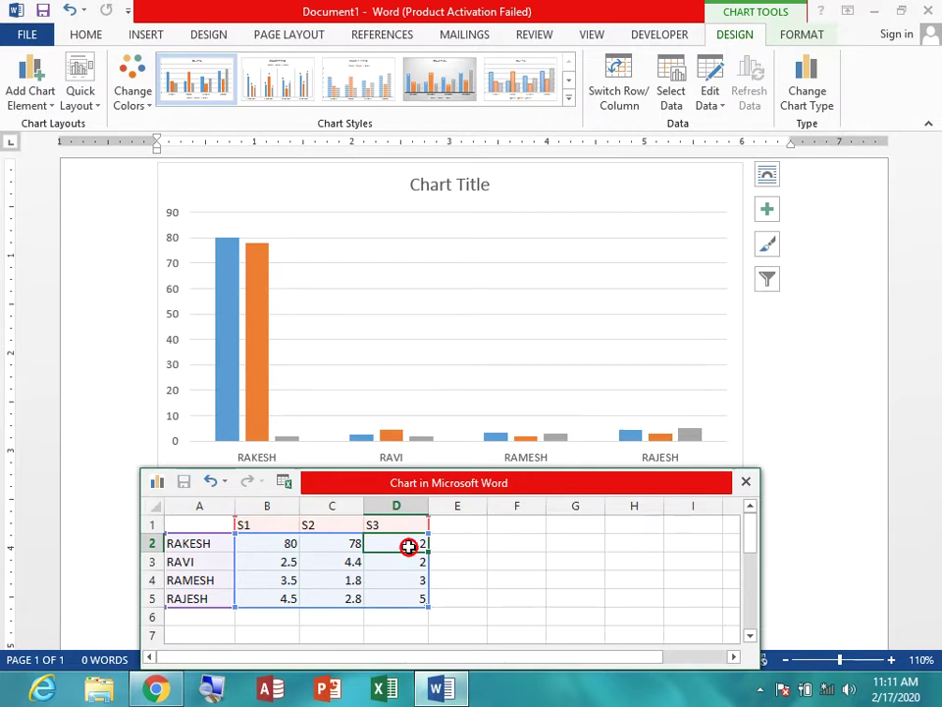
{"action": "type", "text": "23"}
{"action": "key", "text": "Return"}
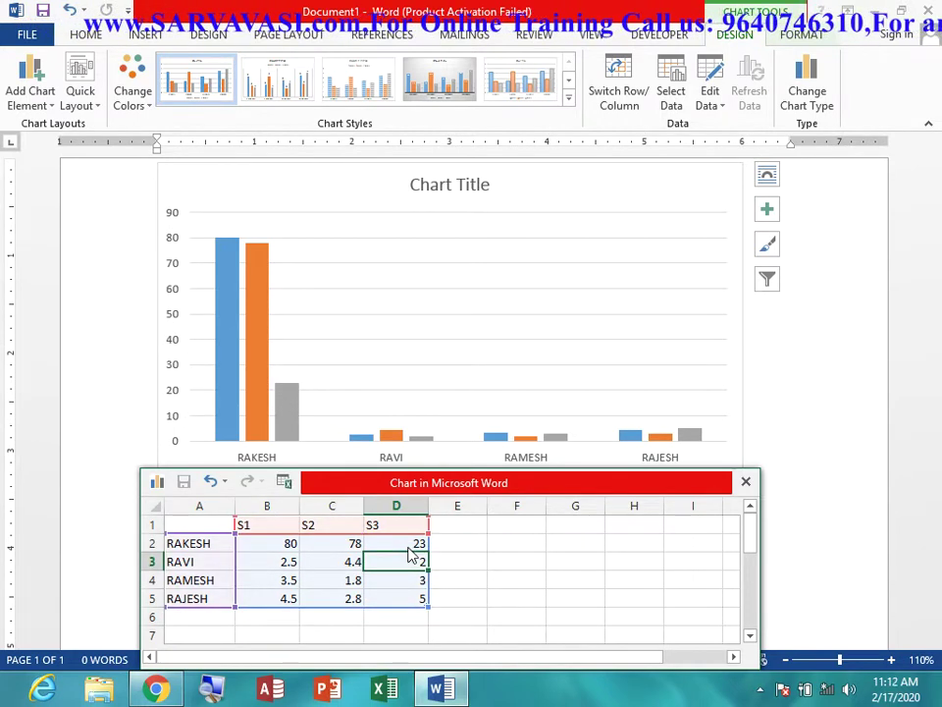
- Enter RAVI's marks 67, 34 and 90 for S1, S2 and S3
{"action": "left_click", "coordinate": [283, 562]}
{"action": "type", "text": "37"}
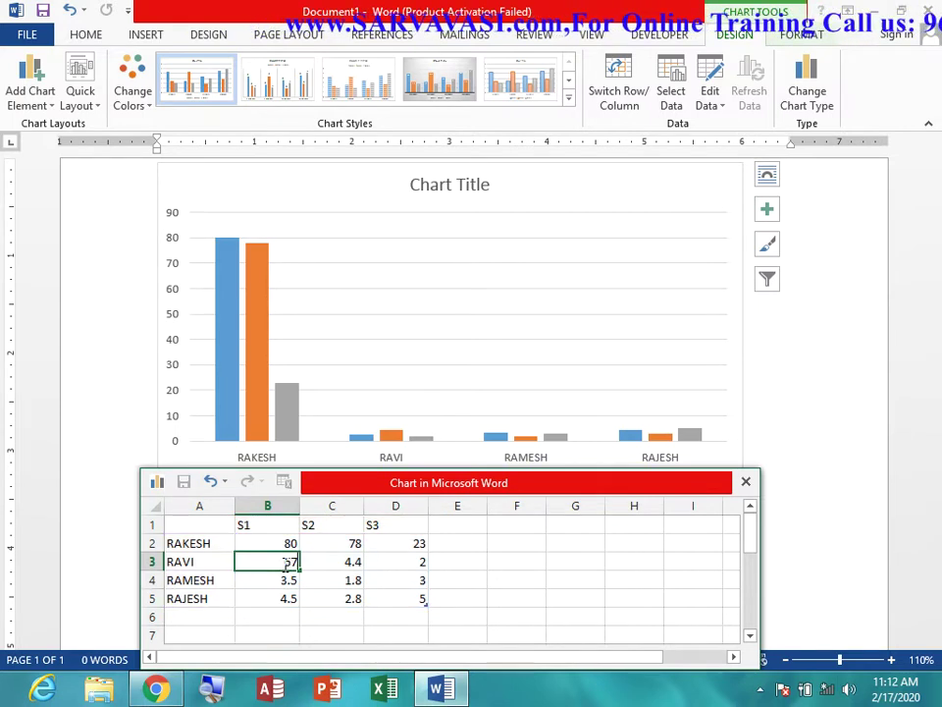
{"action": "key", "text": "Return"}
{"action": "left_click", "coordinate": [283, 563]}
{"action": "key", "text": "Right"}
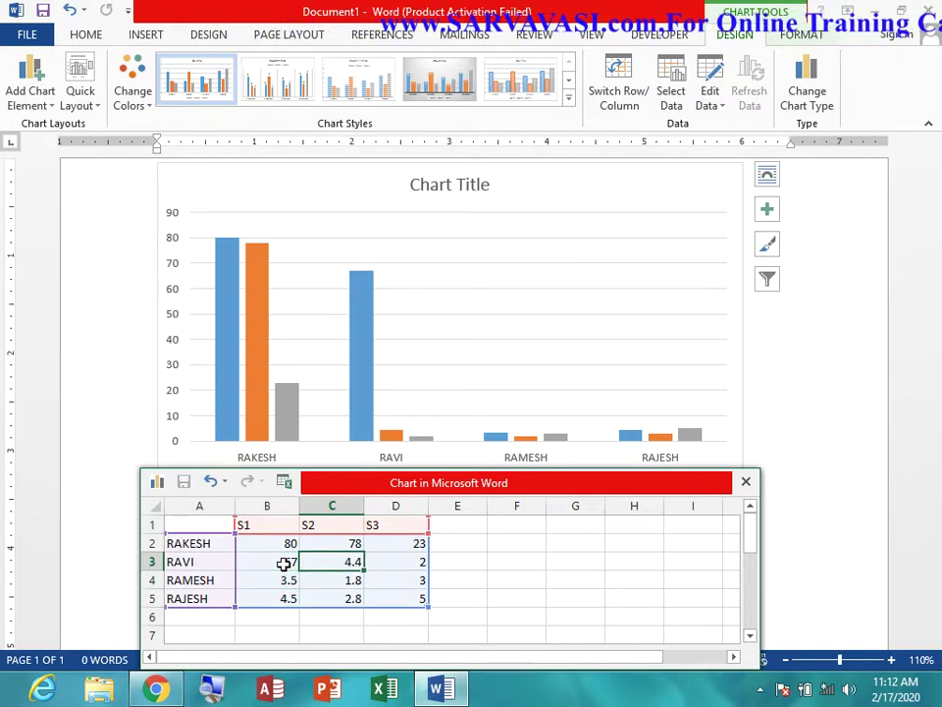
{"action": "type", "text": "34"}
{"action": "key", "text": "Right"}
{"action": "type", "text": "90"}
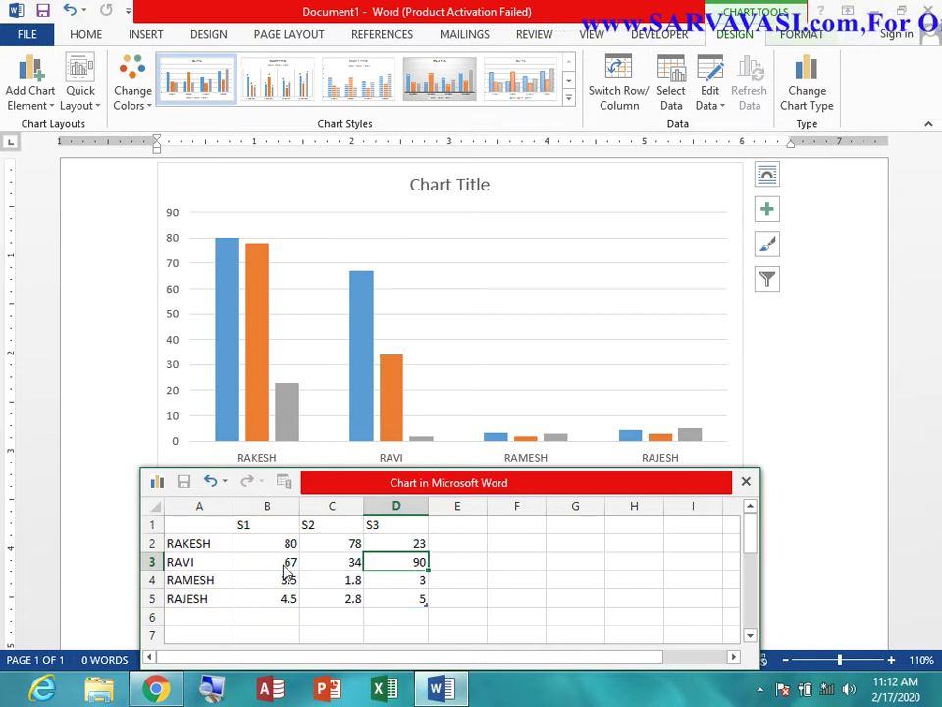
{"action": "key", "text": "Return"}
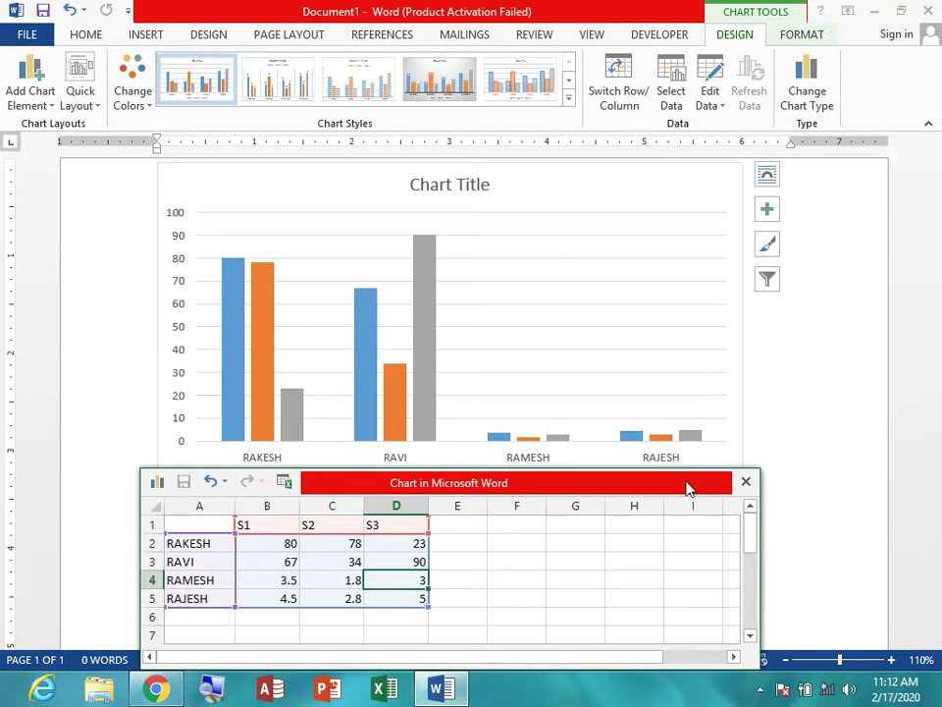
{"action": "left_click", "coordinate": [481, 298]}
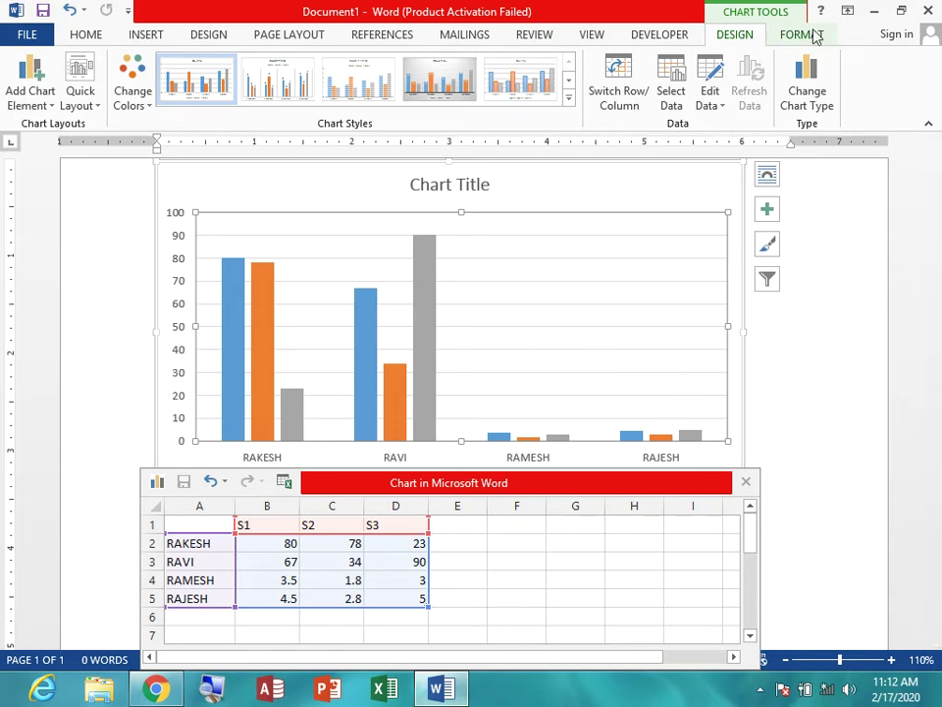
- Close the chart's data sheet window and reselect the column chart
{"action": "left_click", "coordinate": [47, 108]}
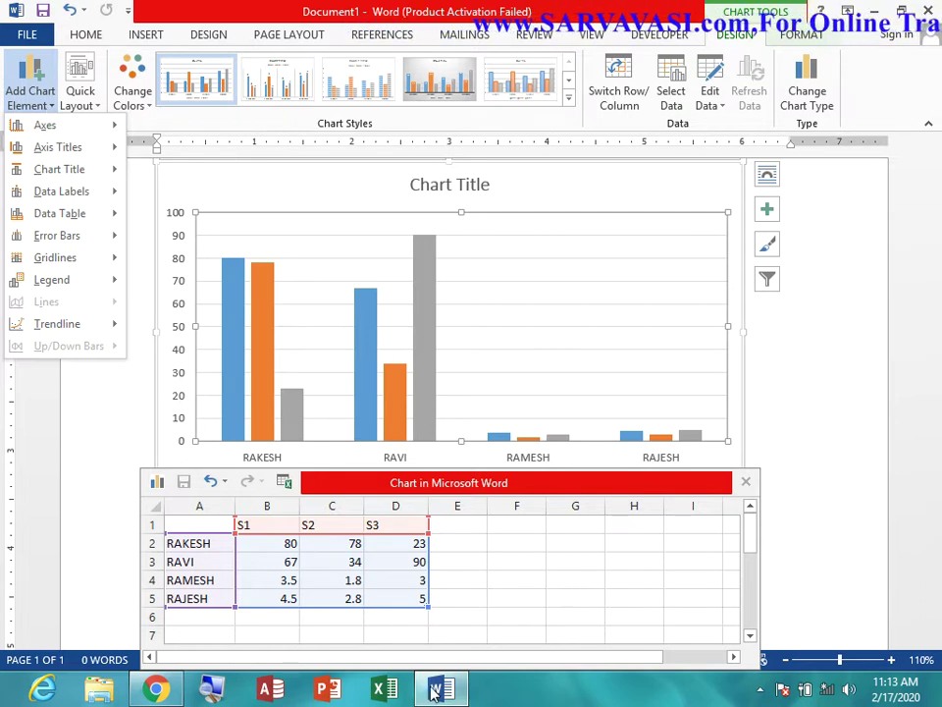
{"action": "left_click", "coordinate": [833, 437]}
{"action": "left_click", "coordinate": [831, 437]}
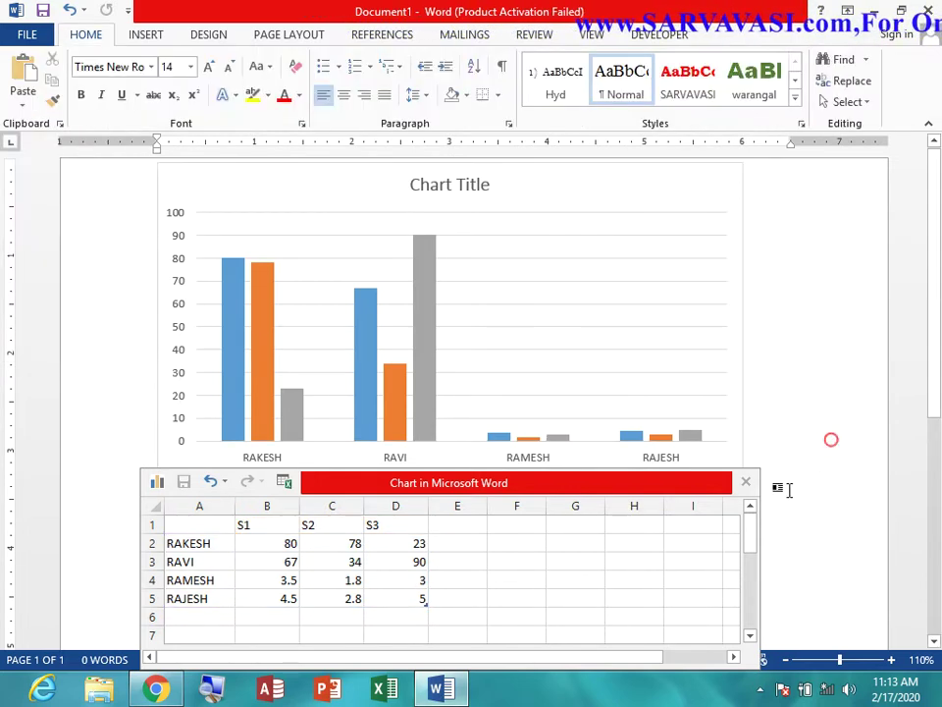
{"action": "left_click", "coordinate": [746, 482]}
{"action": "left_click", "coordinate": [787, 439]}
{"action": "left_click", "coordinate": [358, 387]}
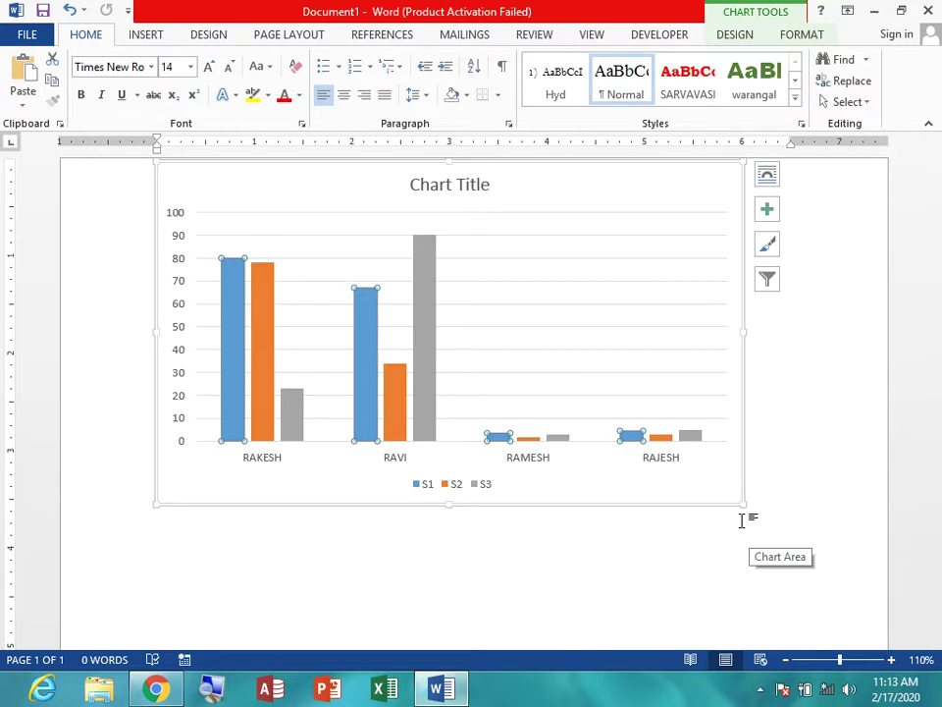
{"action": "left_click", "coordinate": [736, 37]}
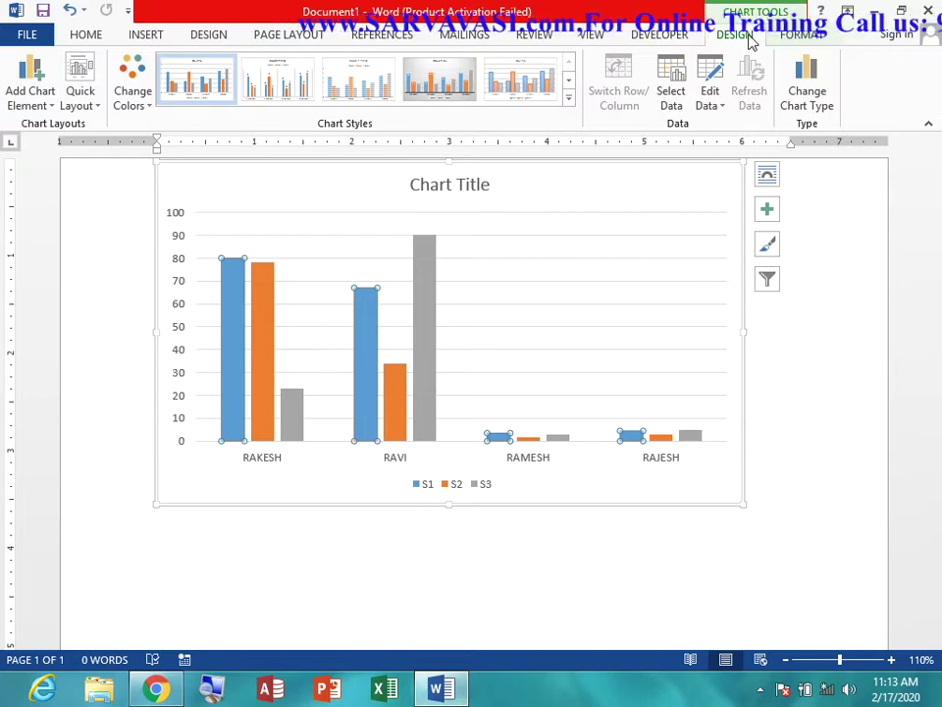
- Toggle the Primary Vertical axis off and back on so its 0–100 labels show
{"action": "left_click", "coordinate": [44, 110]}
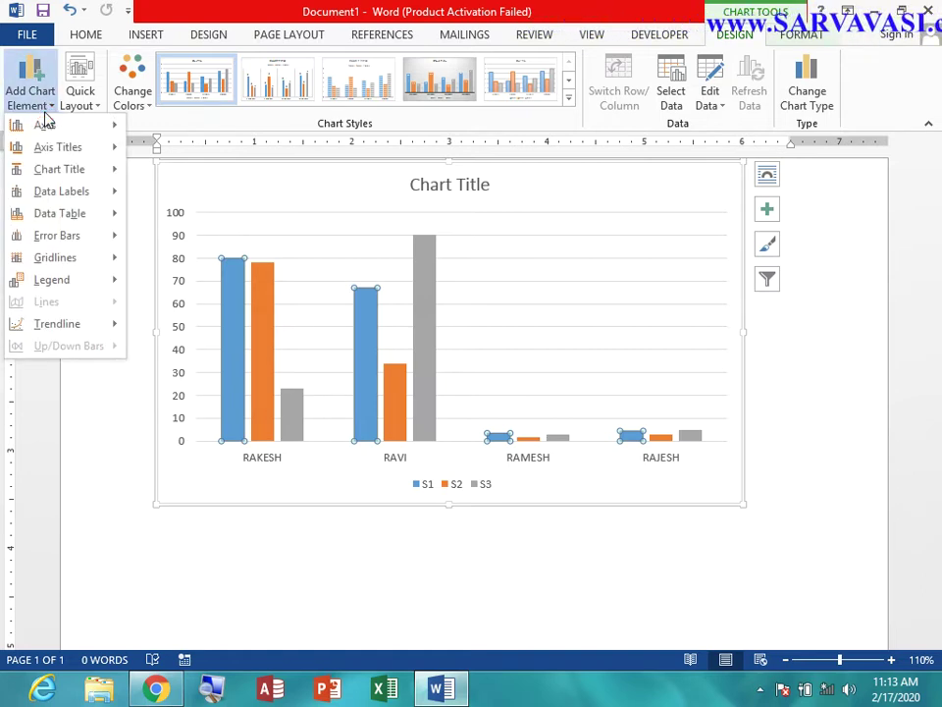
{"action": "mouse_move", "coordinate": [45, 125]}
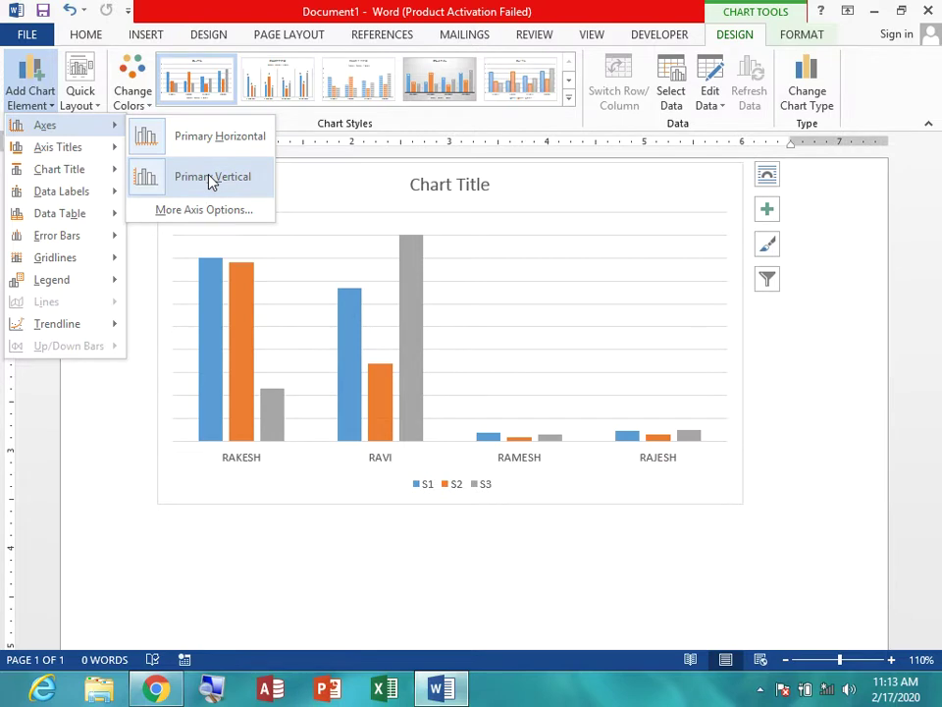
{"action": "left_click", "coordinate": [211, 180]}
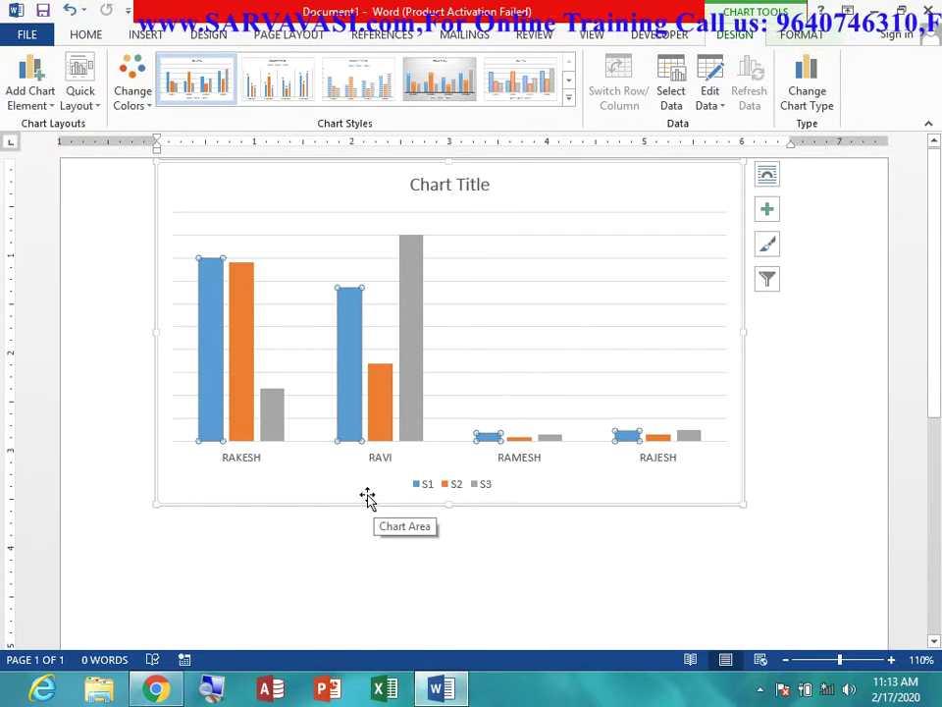
{"action": "left_click", "coordinate": [233, 472]}
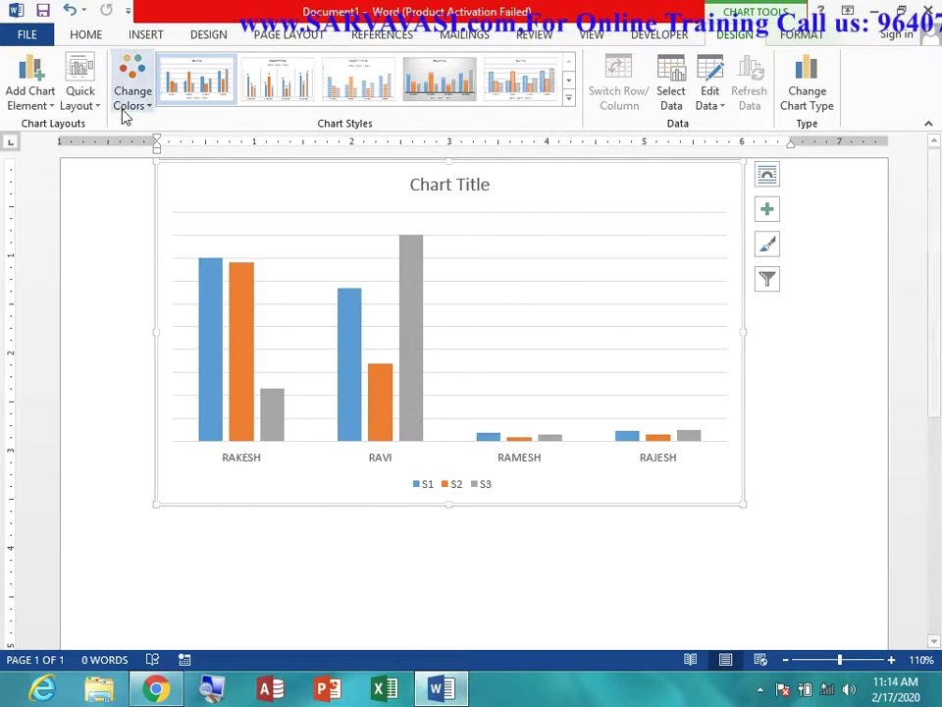
{"action": "left_click", "coordinate": [20, 106]}
{"action": "mouse_move", "coordinate": [45, 124]}
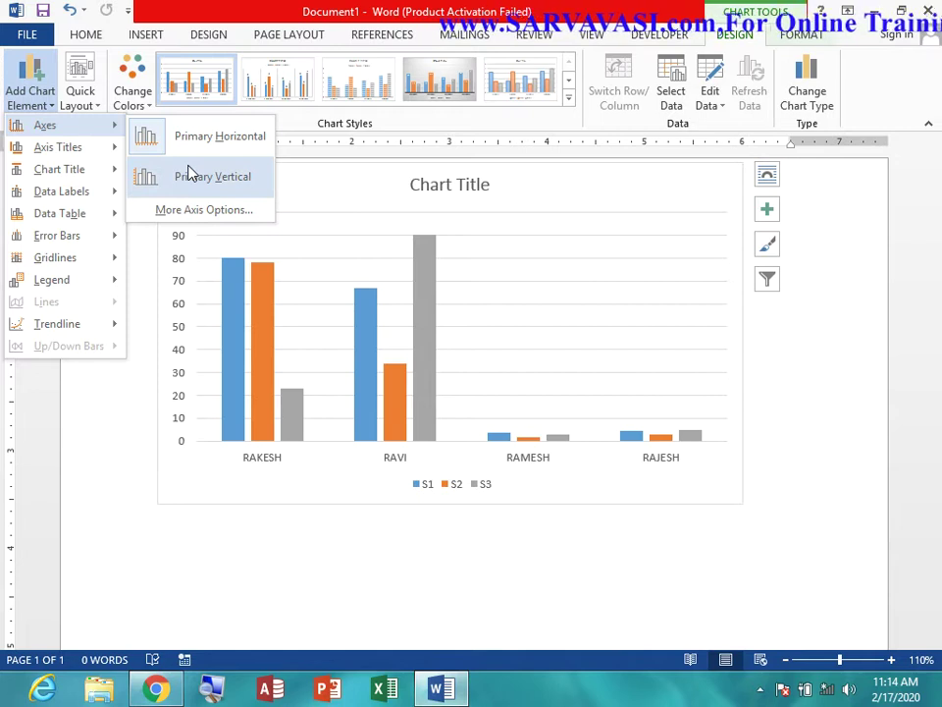
{"action": "left_click", "coordinate": [191, 174]}
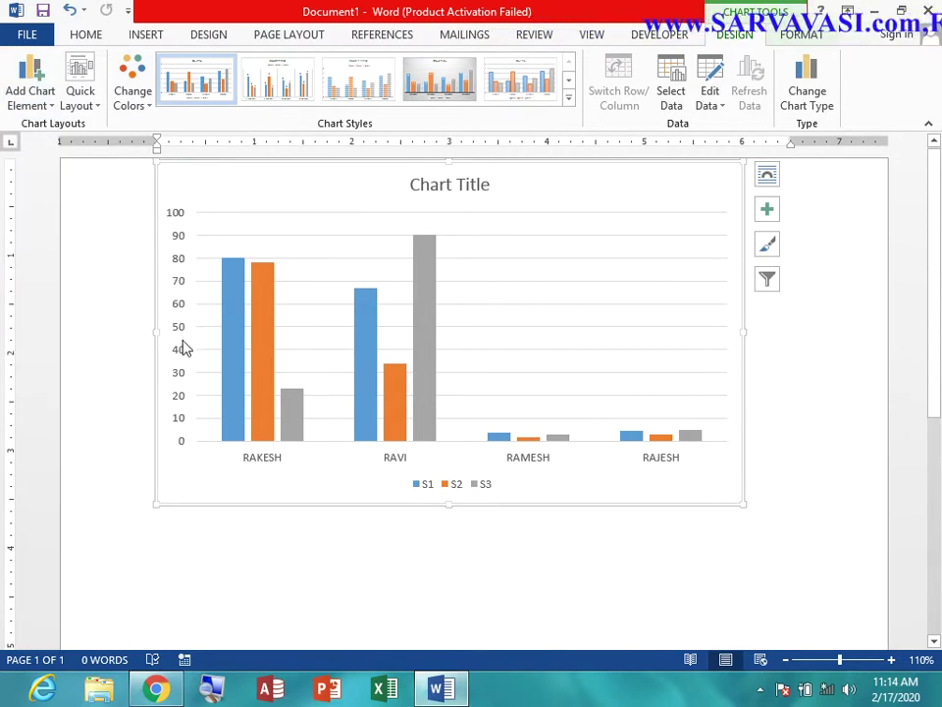
{"action": "left_click", "coordinate": [38, 106]}
{"action": "mouse_move", "coordinate": [58, 147]}
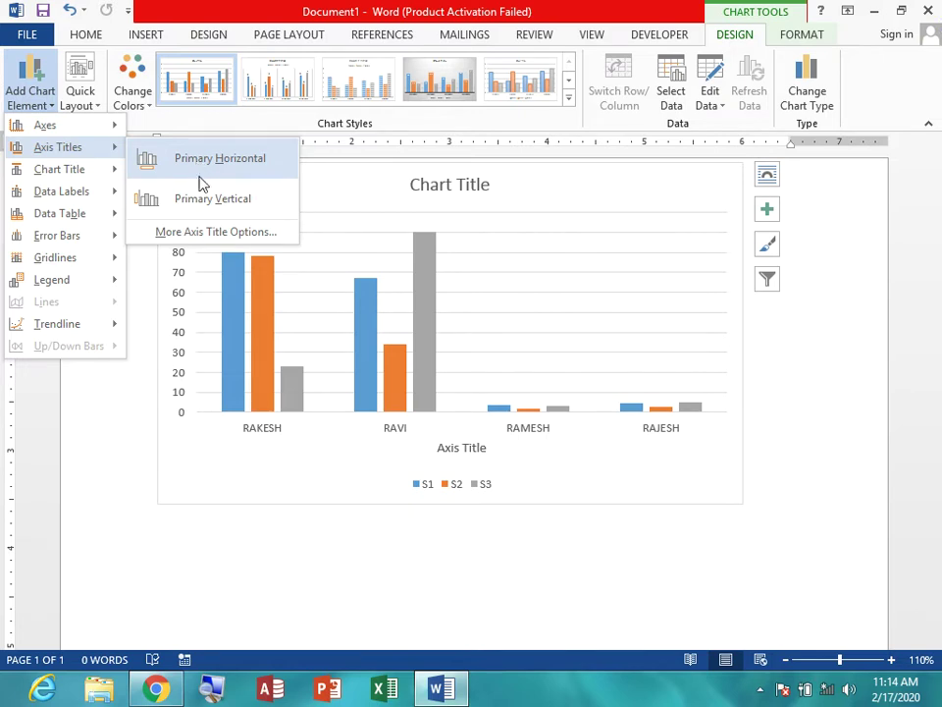
- Add a primary vertical axis title reading 'POINTS'
{"action": "left_click", "coordinate": [209, 199]}
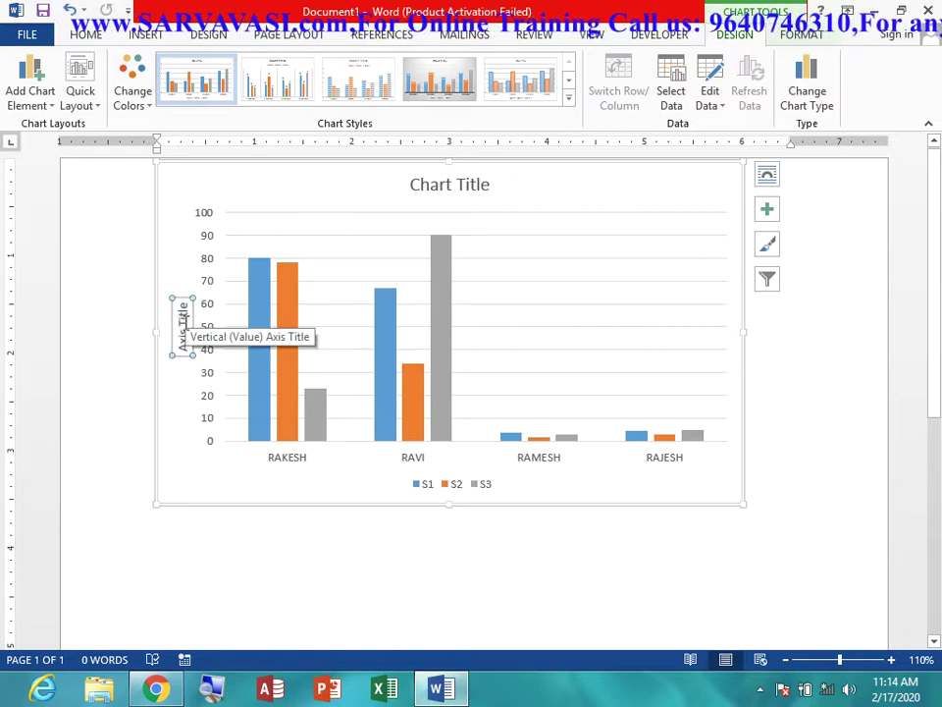
{"action": "double_click", "coordinate": [181, 320]}
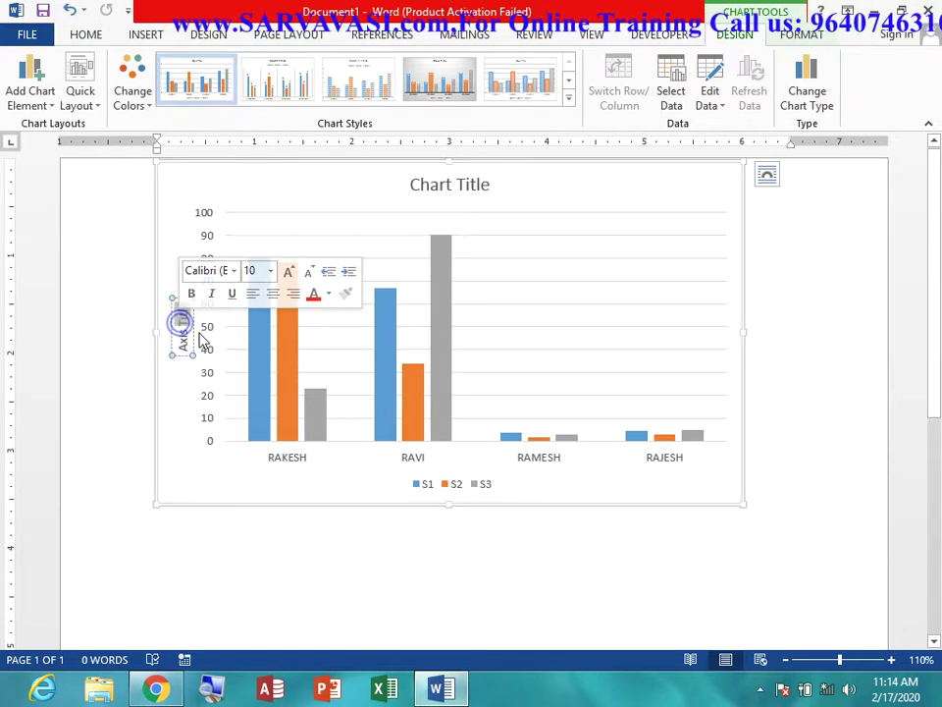
{"action": "key", "text": "Delete"}
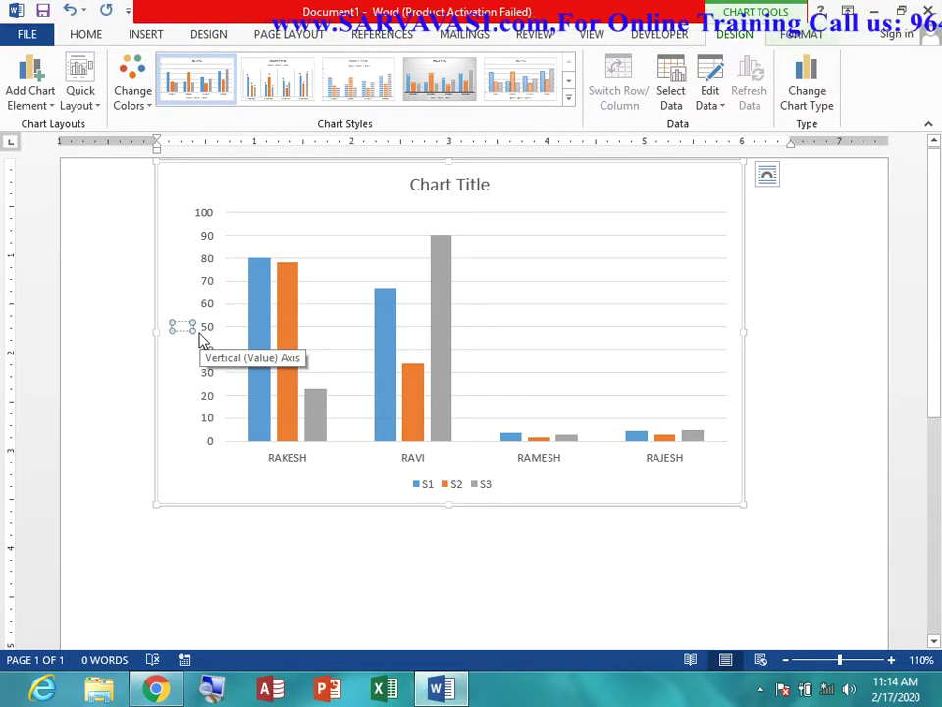
{"action": "type", "text": "POINTS"}
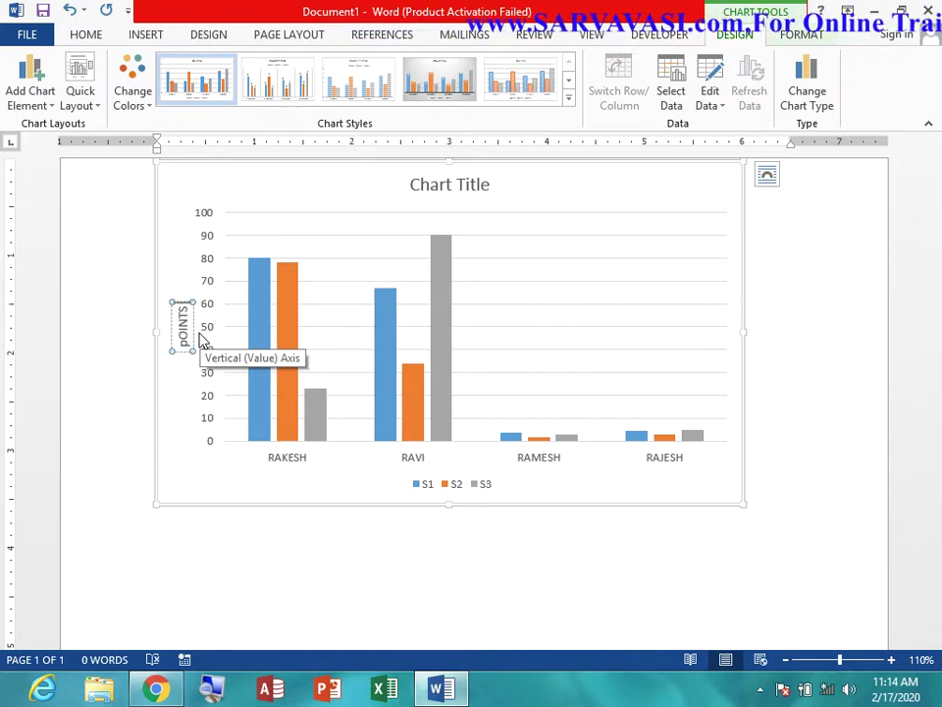
- Add a primary horizontal axis title under the student names reading 'Student Name'
{"action": "left_click", "coordinate": [43, 96]}
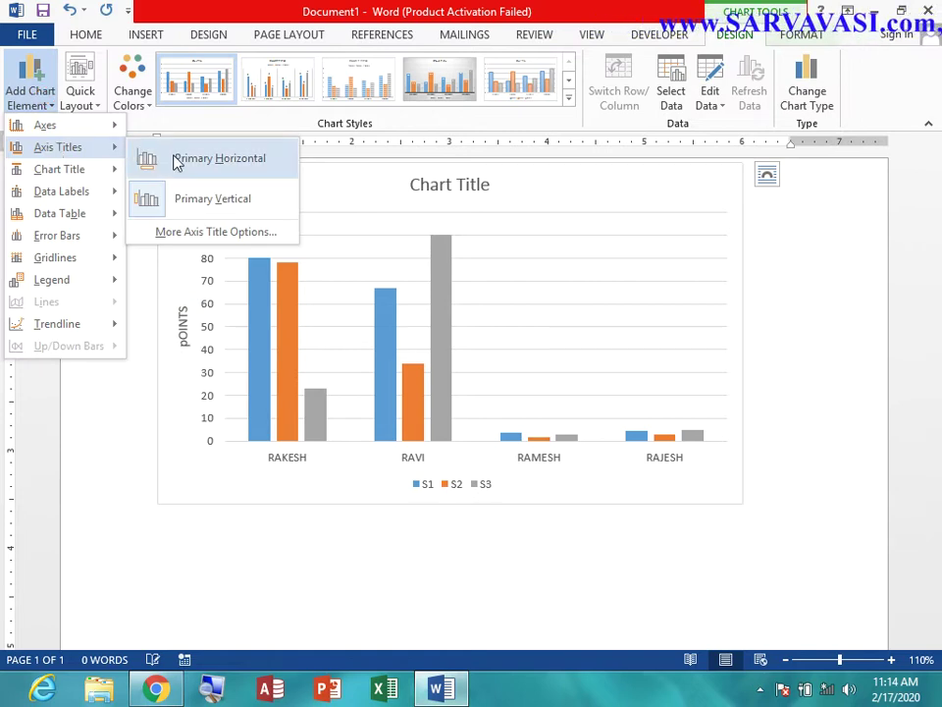
{"action": "left_click", "coordinate": [175, 158]}
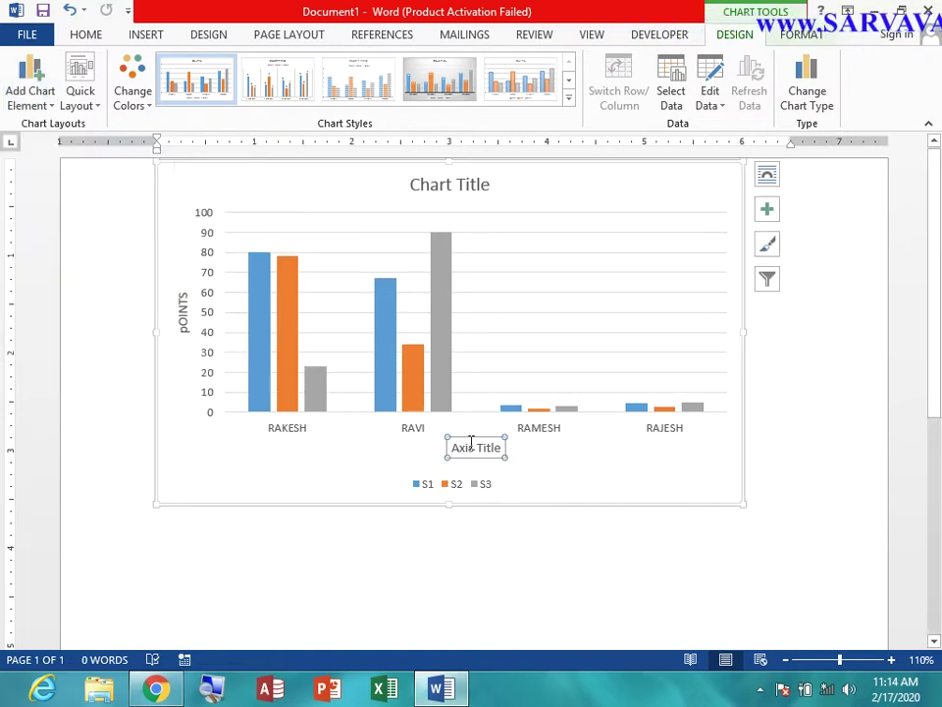
{"action": "double_click", "coordinate": [470, 444]}
{"action": "key", "text": "Delete"}
{"action": "key", "text": "Delete"}
{"action": "key", "text": "Delete"}
{"action": "key", "text": "Delete"}
{"action": "key", "text": "Delete"}
{"action": "key", "text": "Delete"}
{"action": "type", "text": "nAM"}
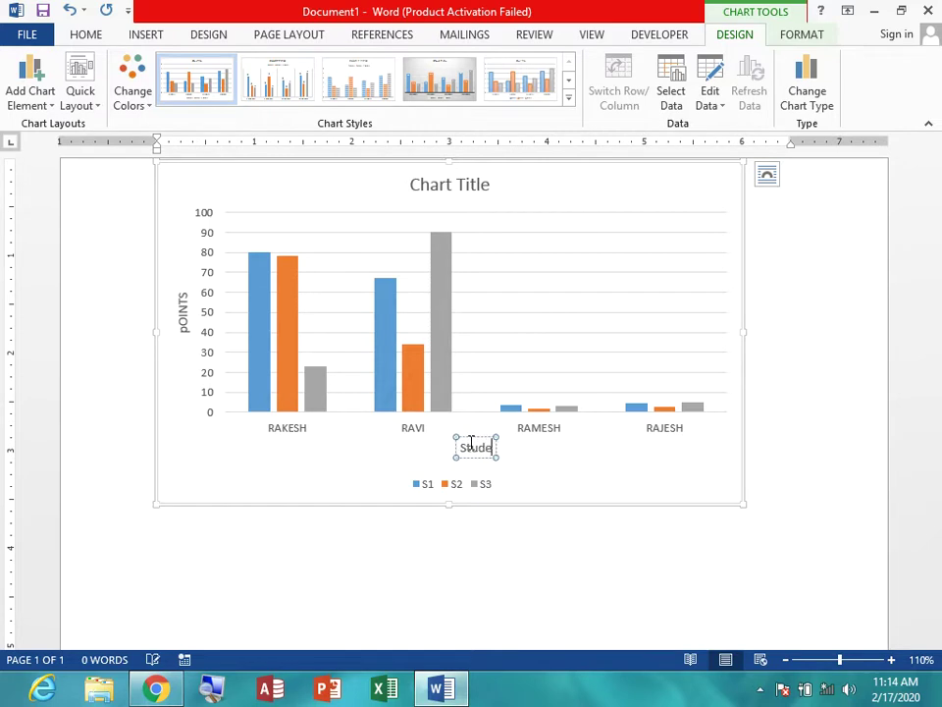
{"action": "type", "text": "ame"}
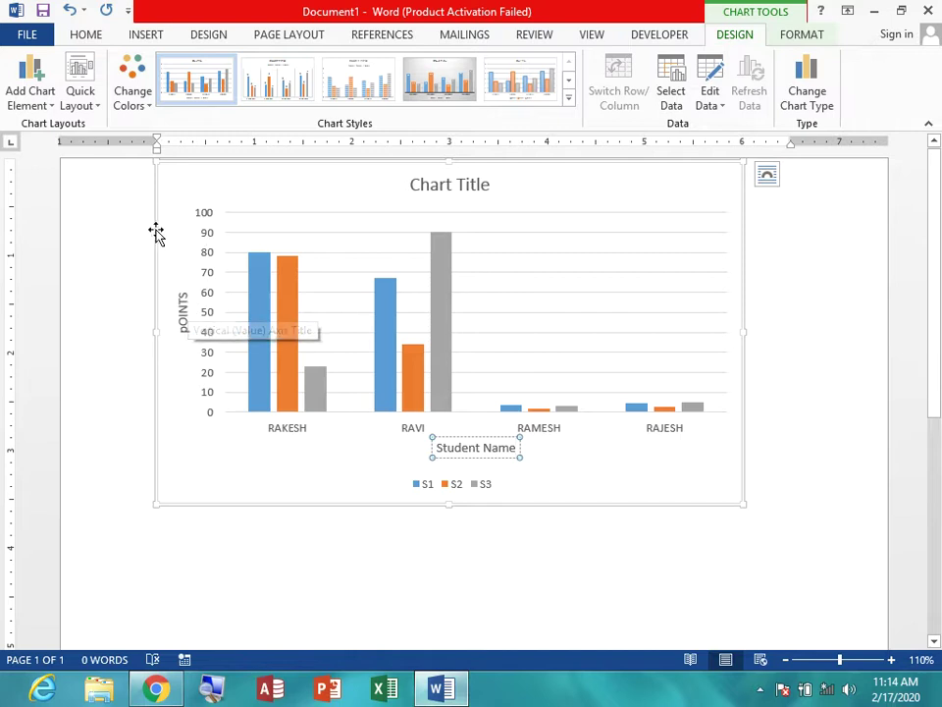
{"action": "left_click", "coordinate": [39, 98]}
{"action": "mouse_move", "coordinate": [45, 125]}
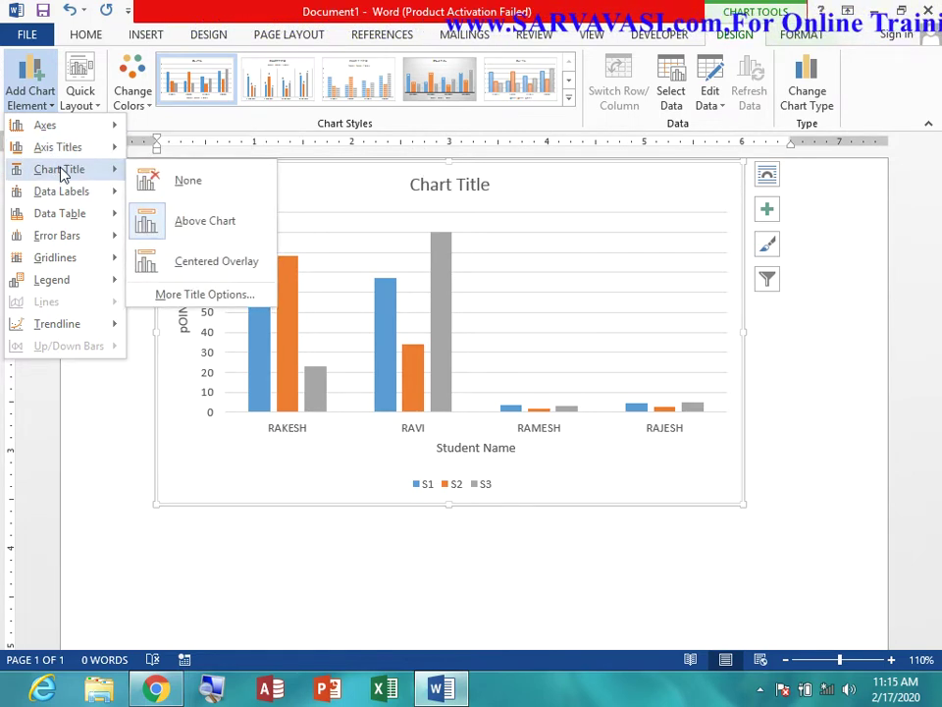
{"action": "mouse_move", "coordinate": [59, 169]}
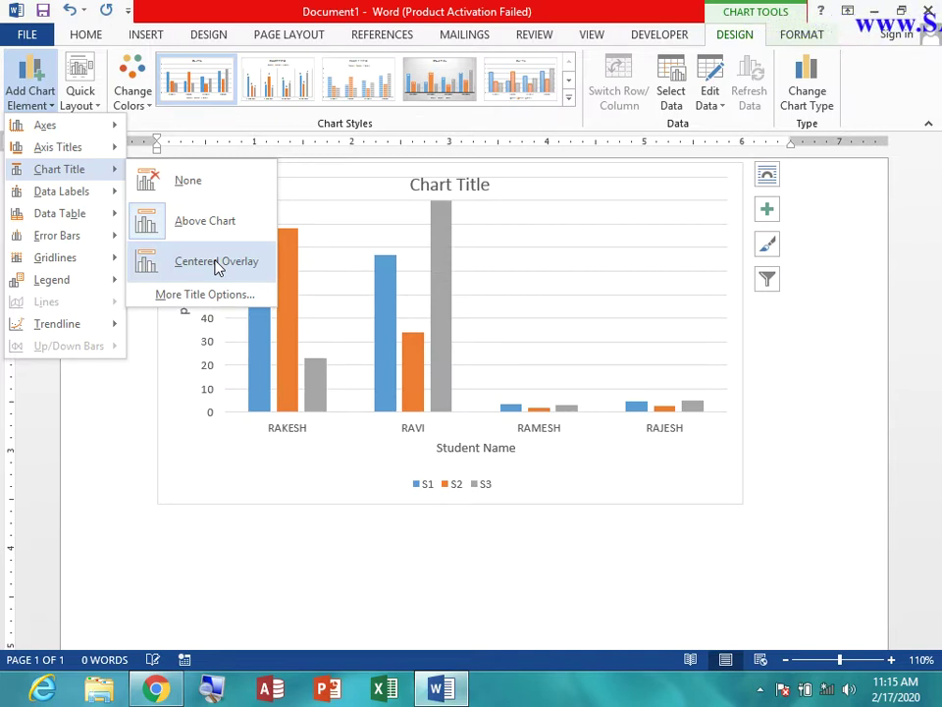
- Place a chart title above the chart and replace its placeholder text with 'Student Marks'
{"action": "left_click", "coordinate": [217, 218]}
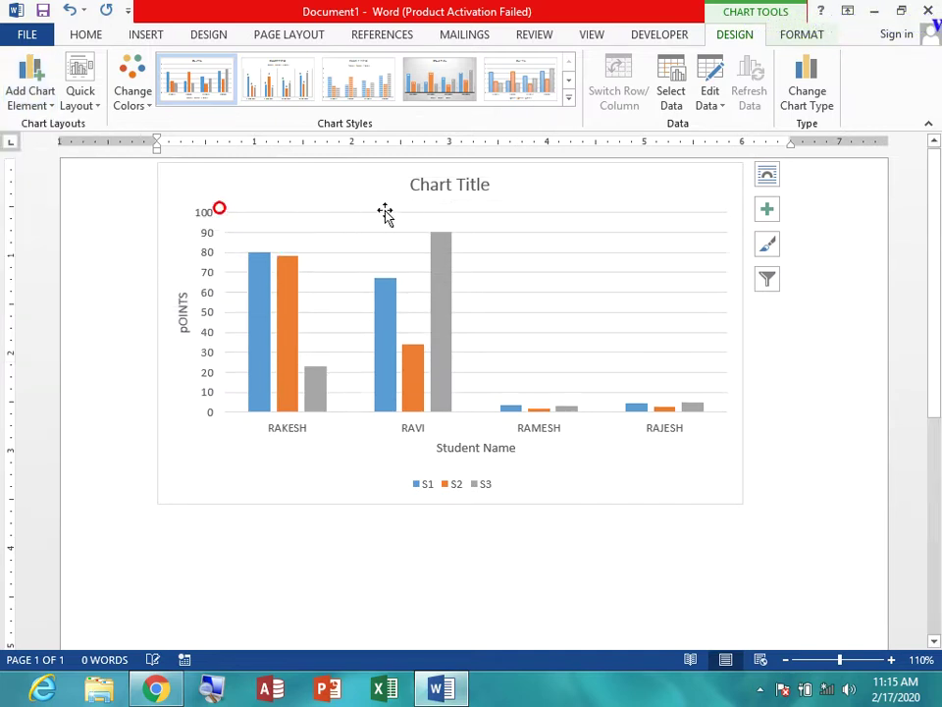
{"action": "triple_click", "coordinate": [449, 190]}
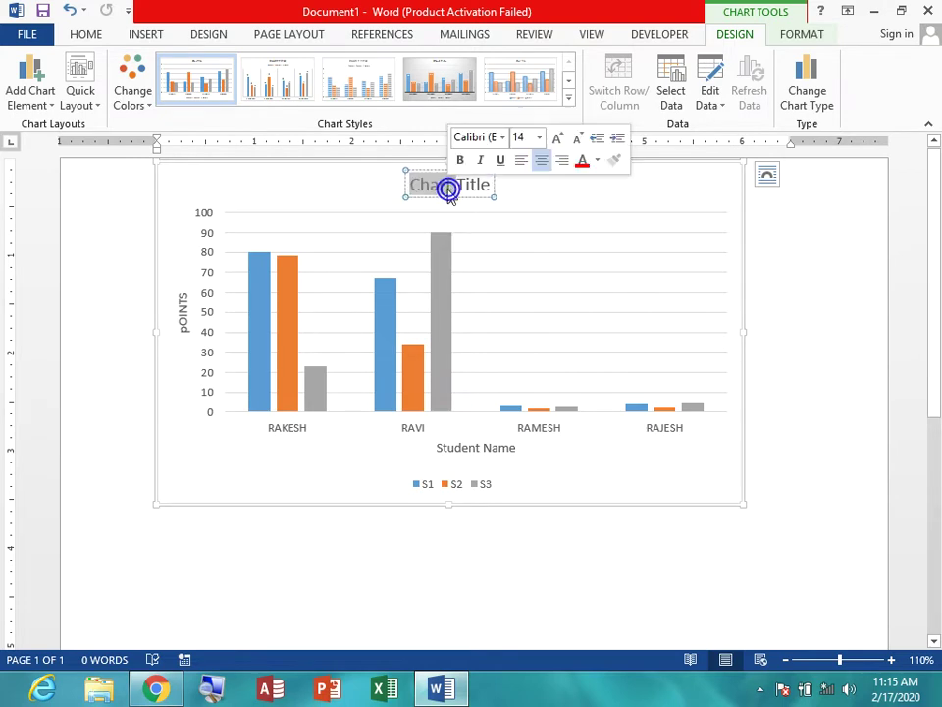
{"action": "key", "text": "BackSpace"}
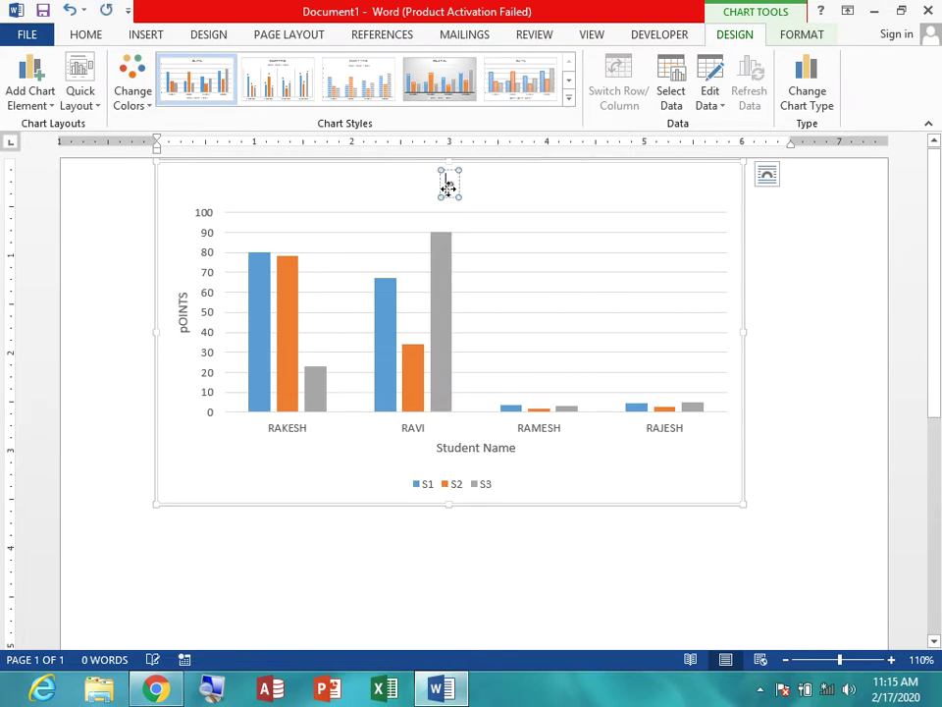
{"action": "type", "text": "Stu"}
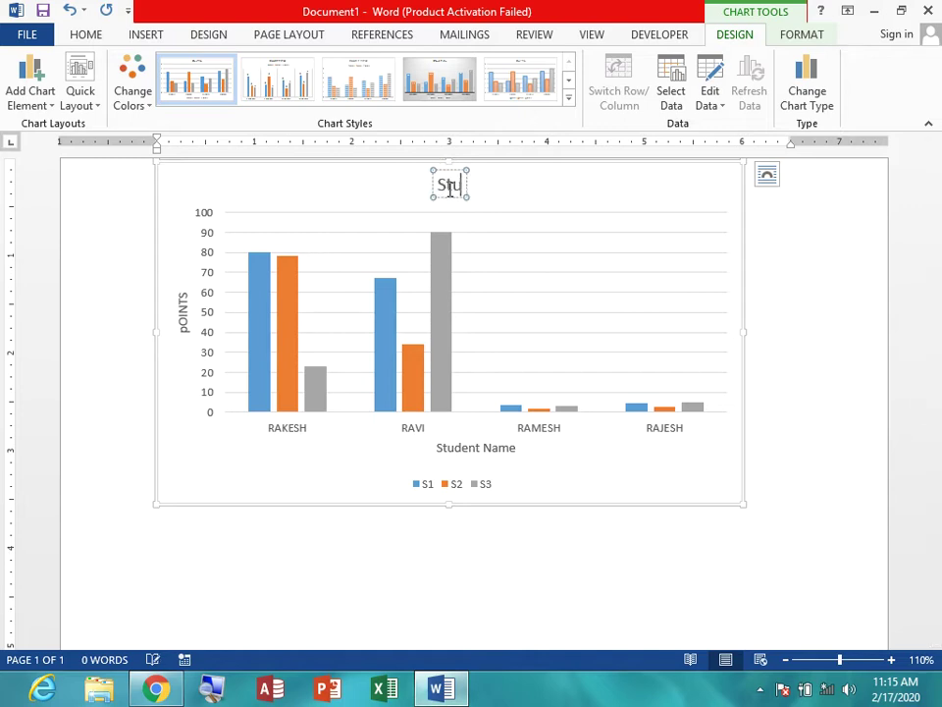
{"action": "type", "text": "dent Marks"}
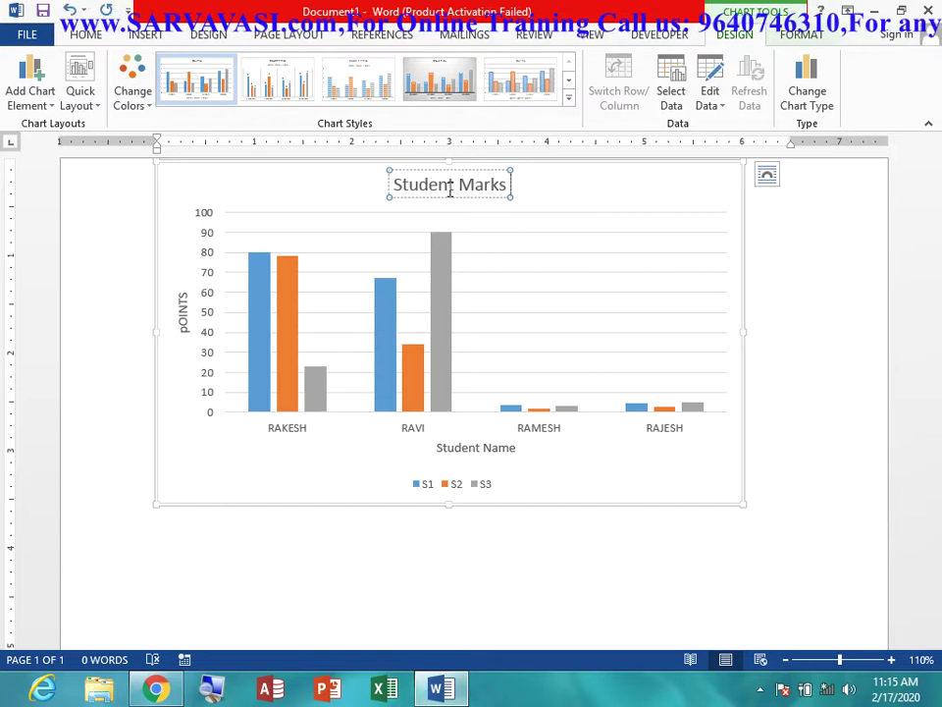
{"action": "left_click", "coordinate": [153, 184]}
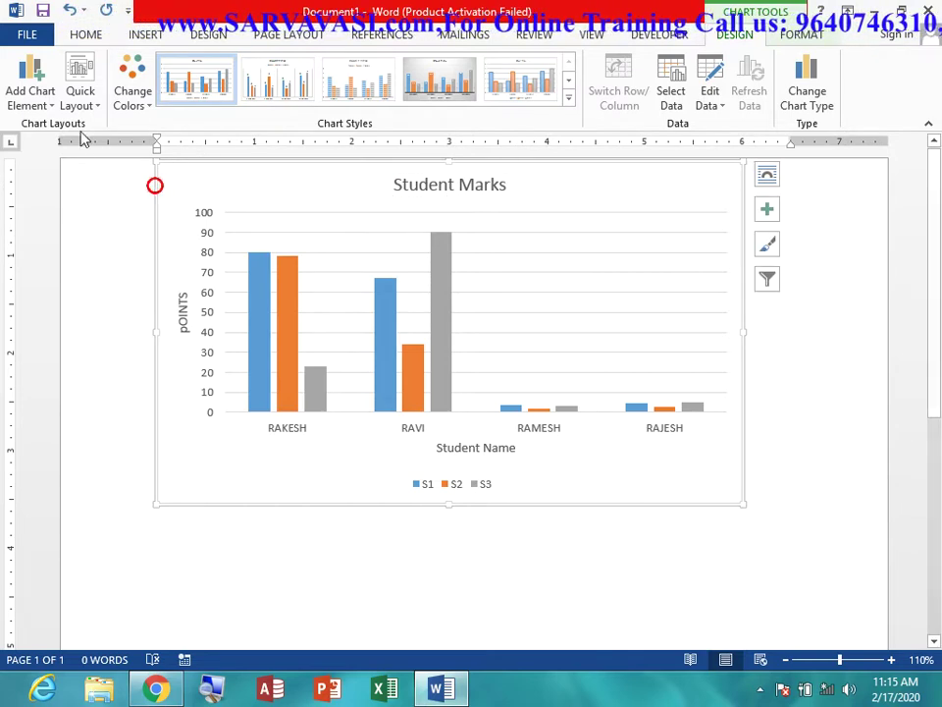
{"action": "left_click", "coordinate": [47, 105]}
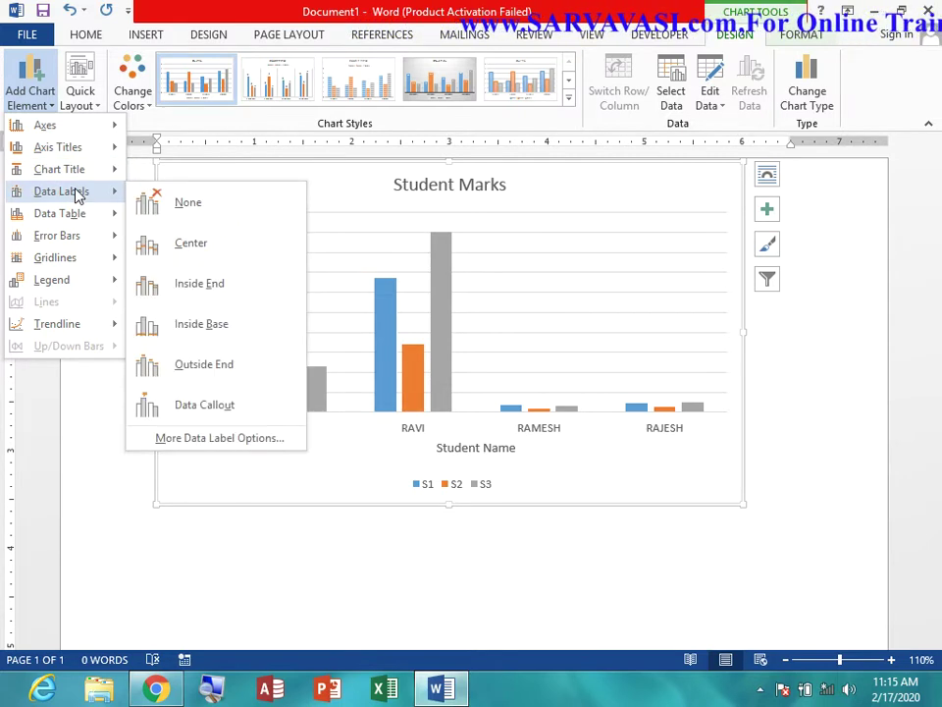
{"action": "mouse_move", "coordinate": [60, 192]}
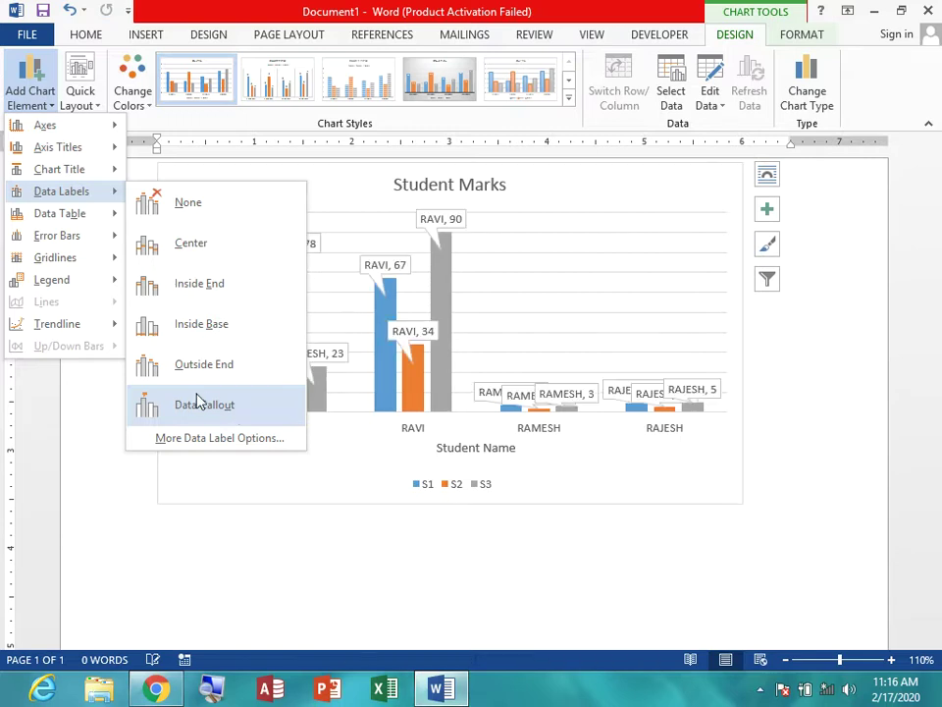
- Try Data Callout labels on the bars, then set Data Labels to None
{"action": "left_click", "coordinate": [190, 410]}
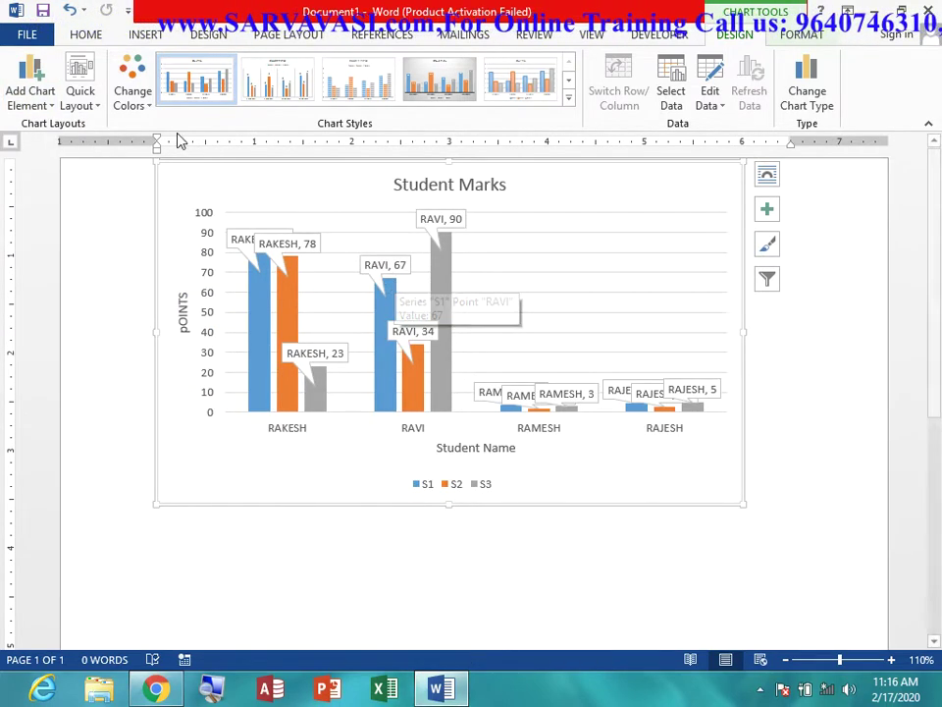
{"action": "left_click", "coordinate": [14, 98]}
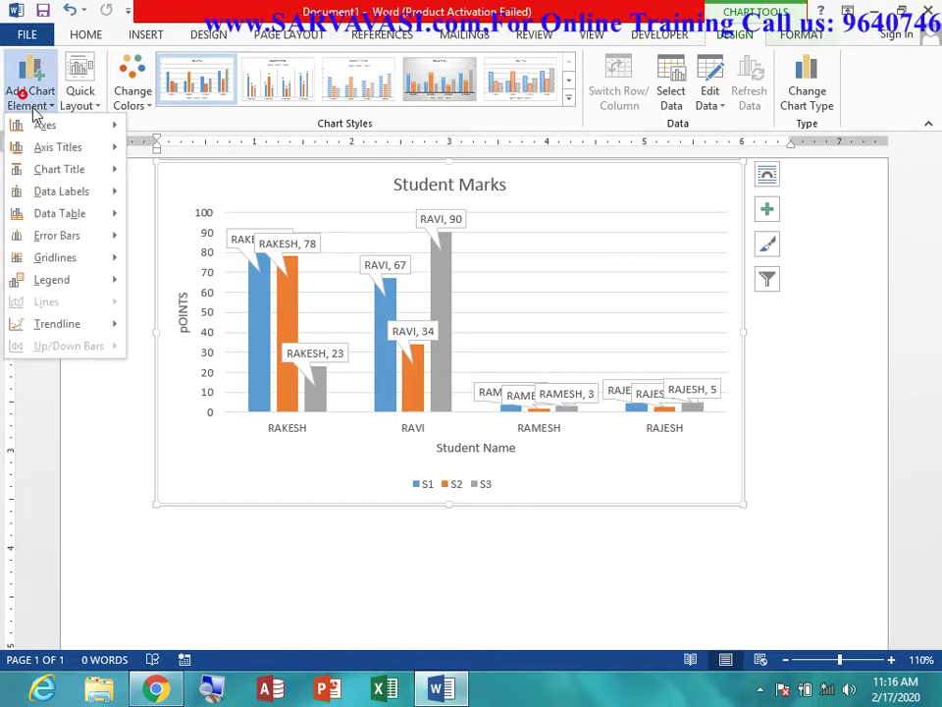
{"action": "left_click", "coordinate": [75, 193]}
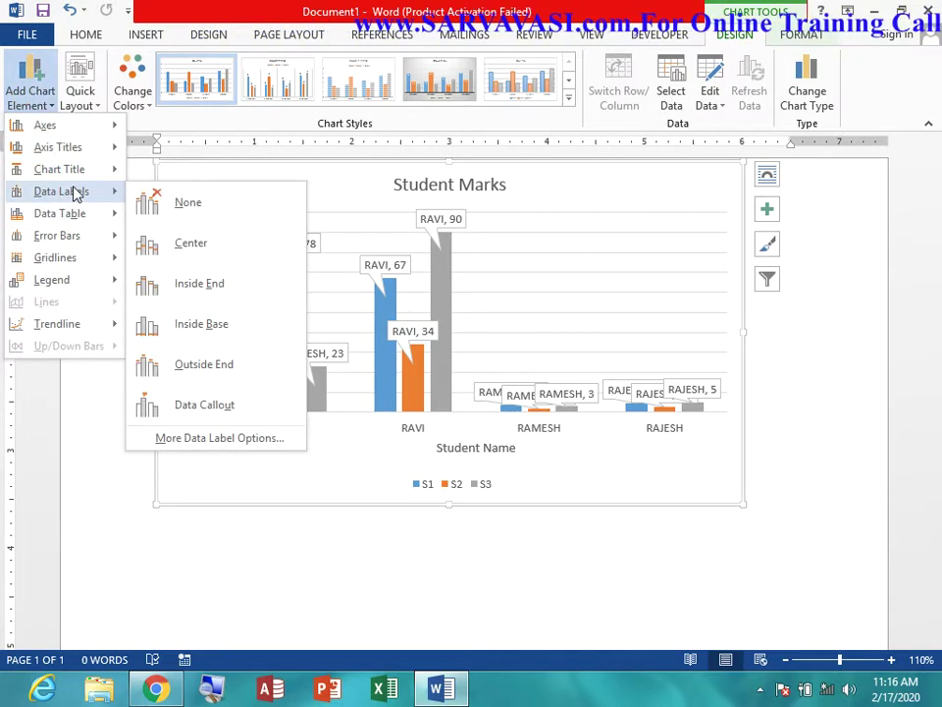
{"action": "left_click", "coordinate": [144, 201]}
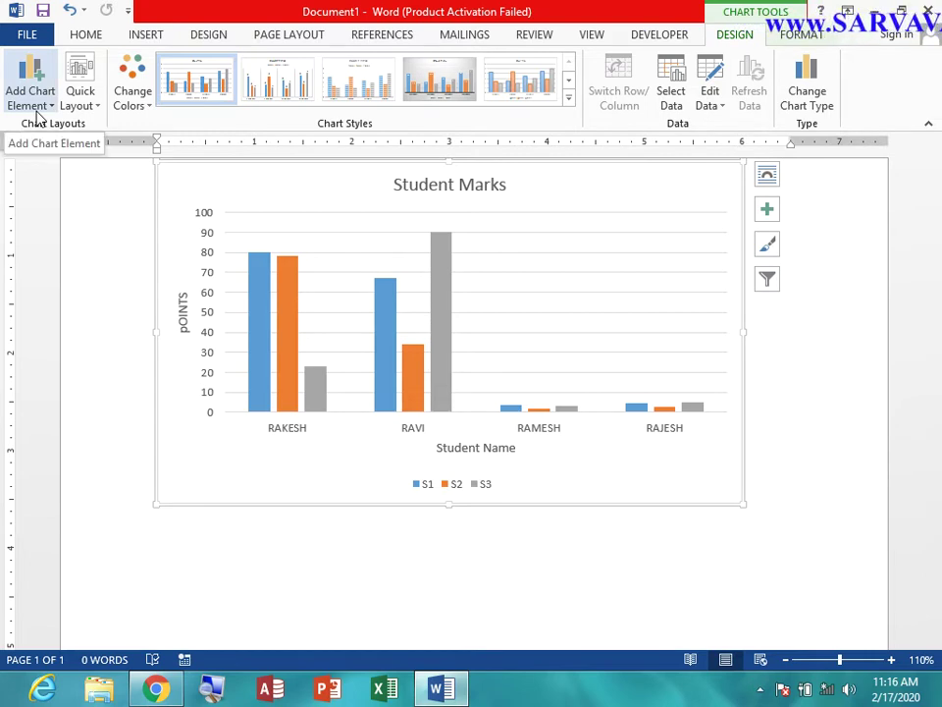
{"action": "left_click", "coordinate": [37, 110]}
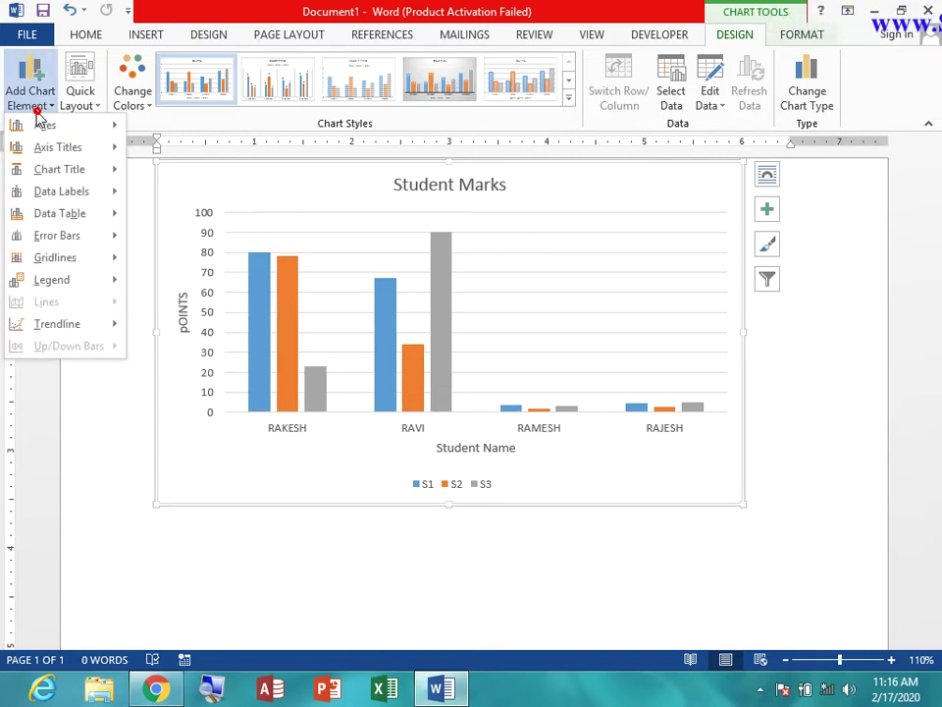
{"action": "mouse_move", "coordinate": [60, 191]}
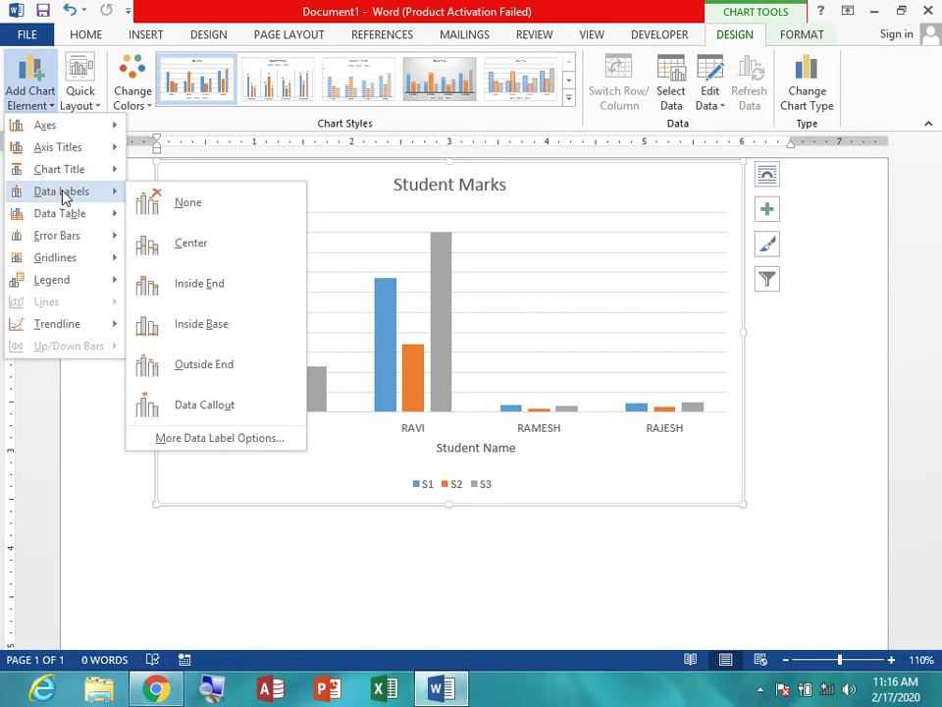
{"action": "mouse_move", "coordinate": [58, 213]}
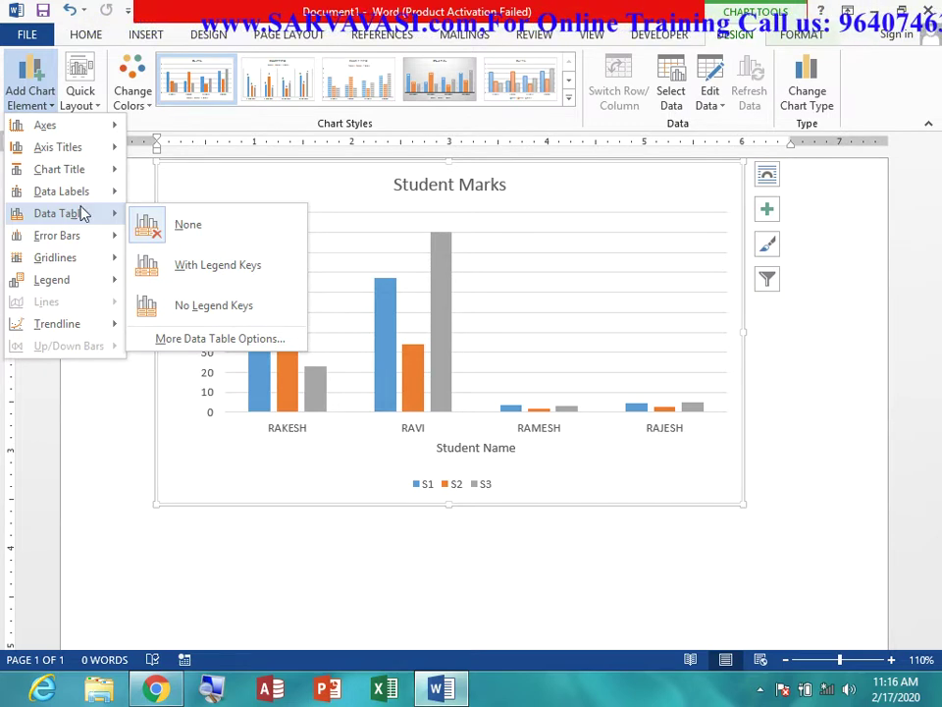
- Try data tables with and without legend keys, then set Data Table to None
{"action": "left_click", "coordinate": [221, 271]}
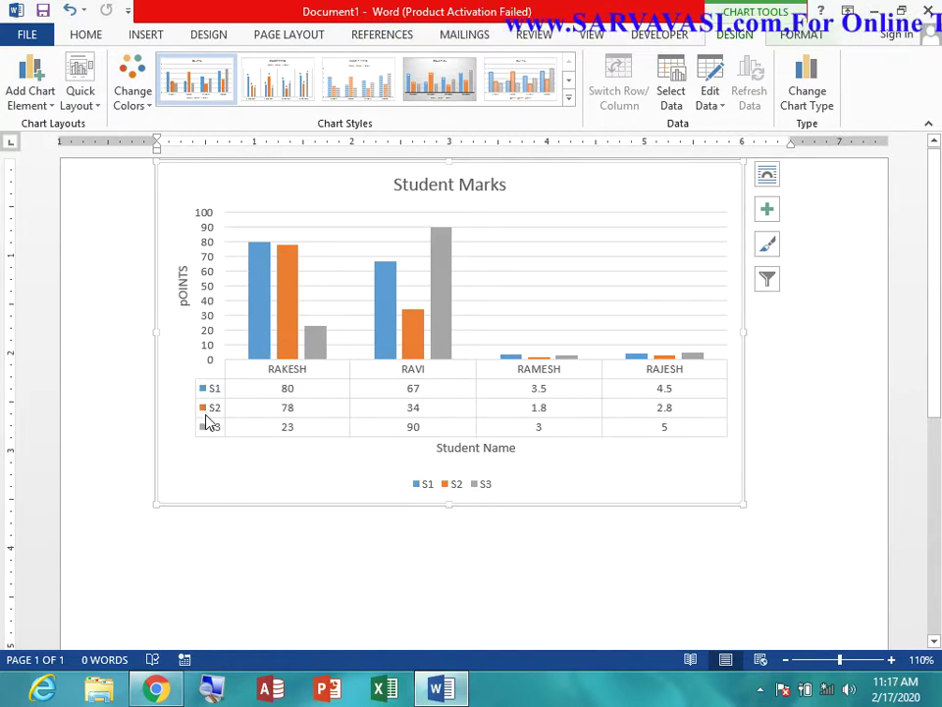
{"action": "left_click", "coordinate": [29, 79]}
{"action": "mouse_move", "coordinate": [59, 213]}
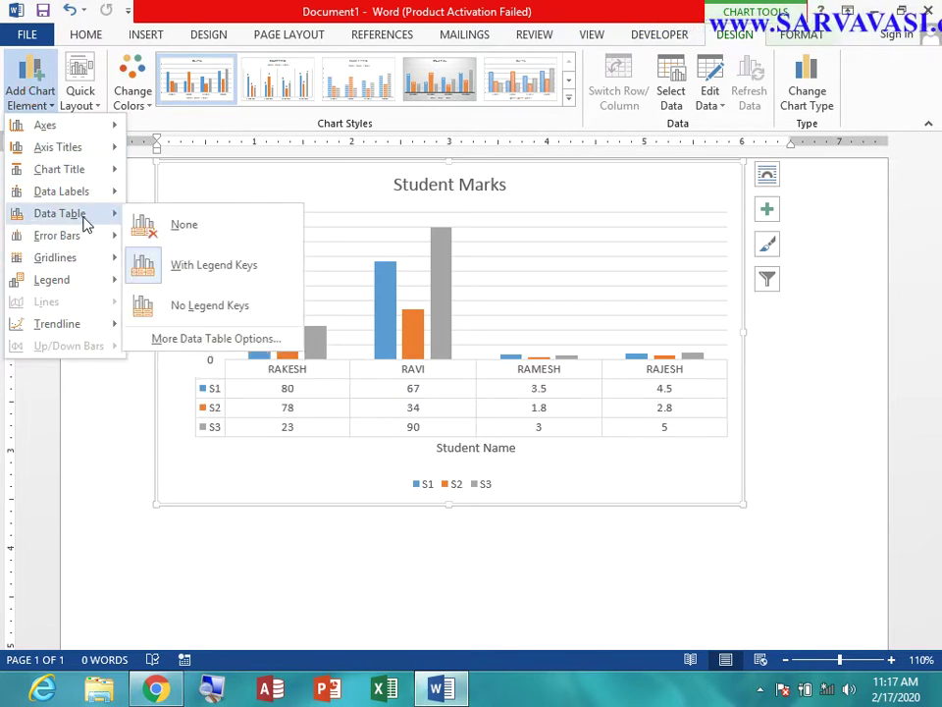
{"action": "left_click", "coordinate": [224, 315]}
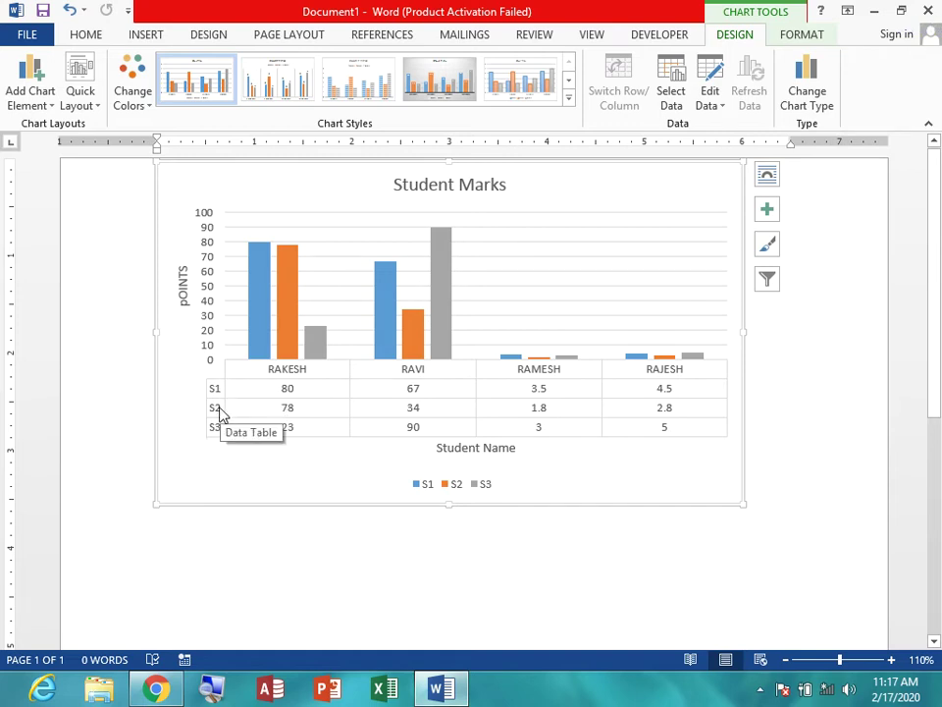
{"action": "left_click", "coordinate": [31, 98]}
{"action": "mouse_move", "coordinate": [59, 213]}
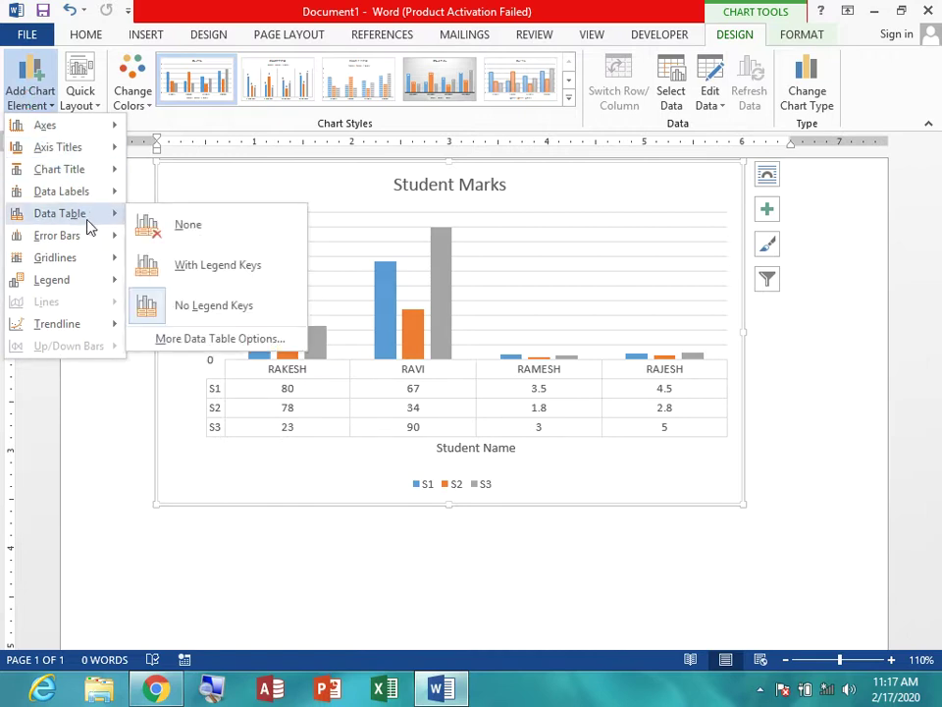
{"action": "left_click", "coordinate": [140, 228]}
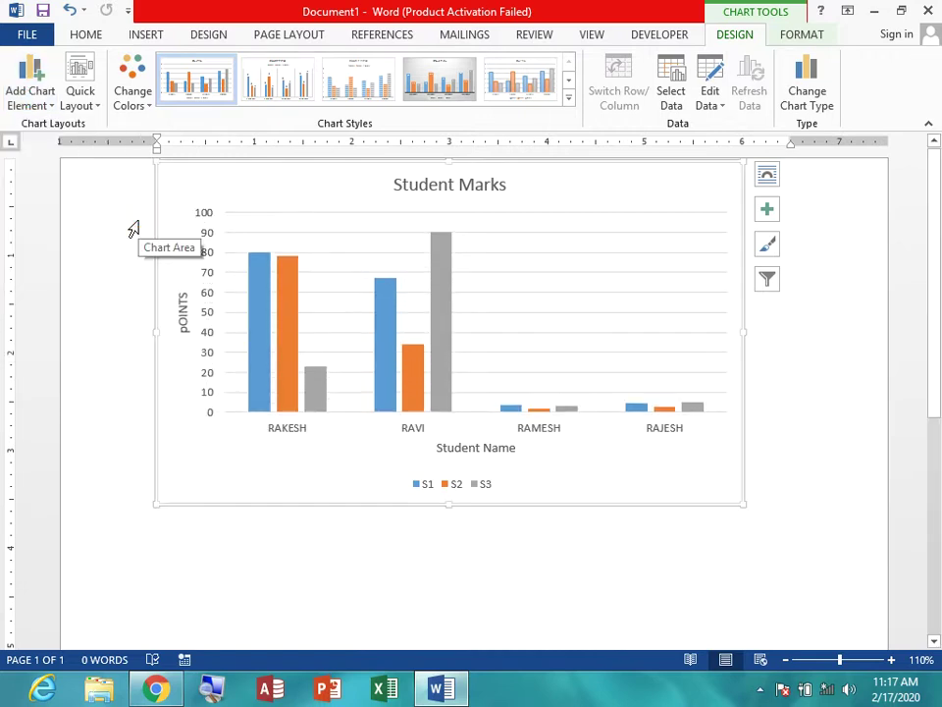
{"action": "left_click", "coordinate": [41, 106]}
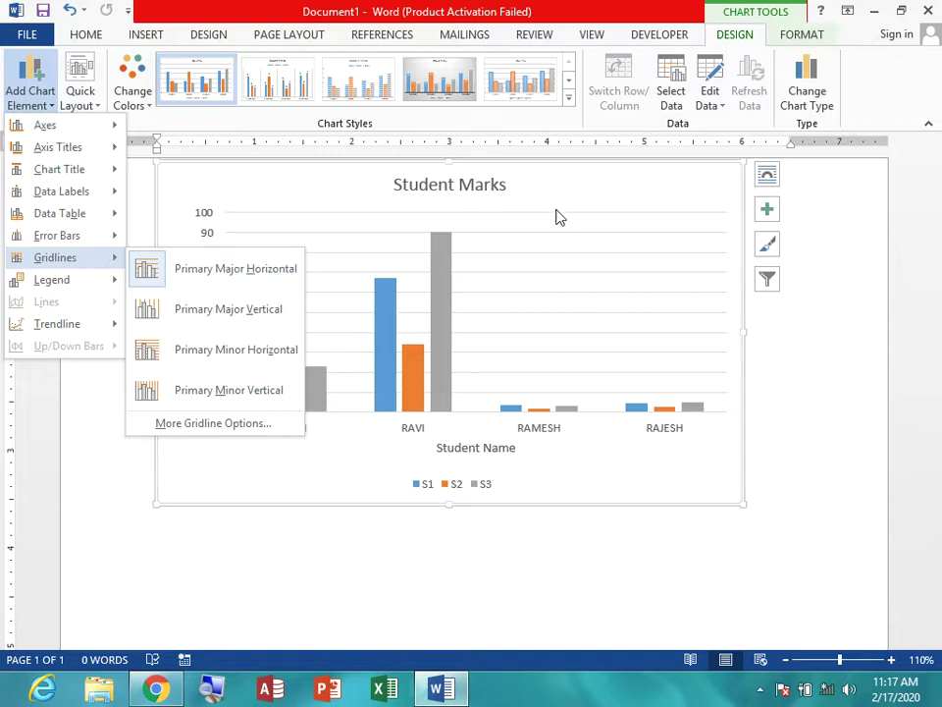
{"action": "mouse_move", "coordinate": [55, 257]}
{"action": "left_click", "coordinate": [245, 310]}
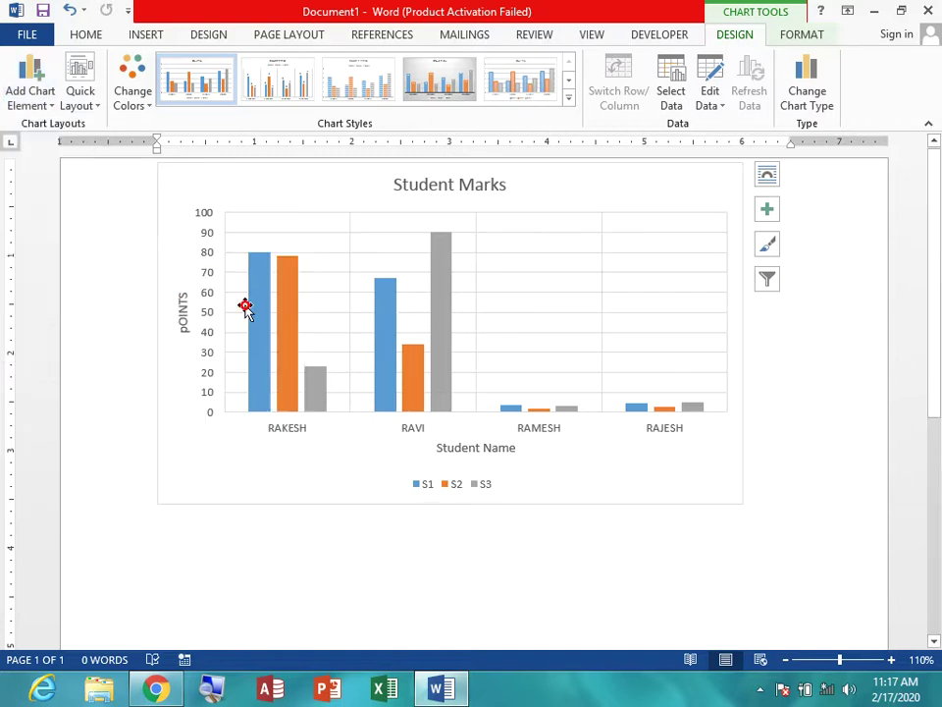
{"action": "left_click", "coordinate": [30, 98]}
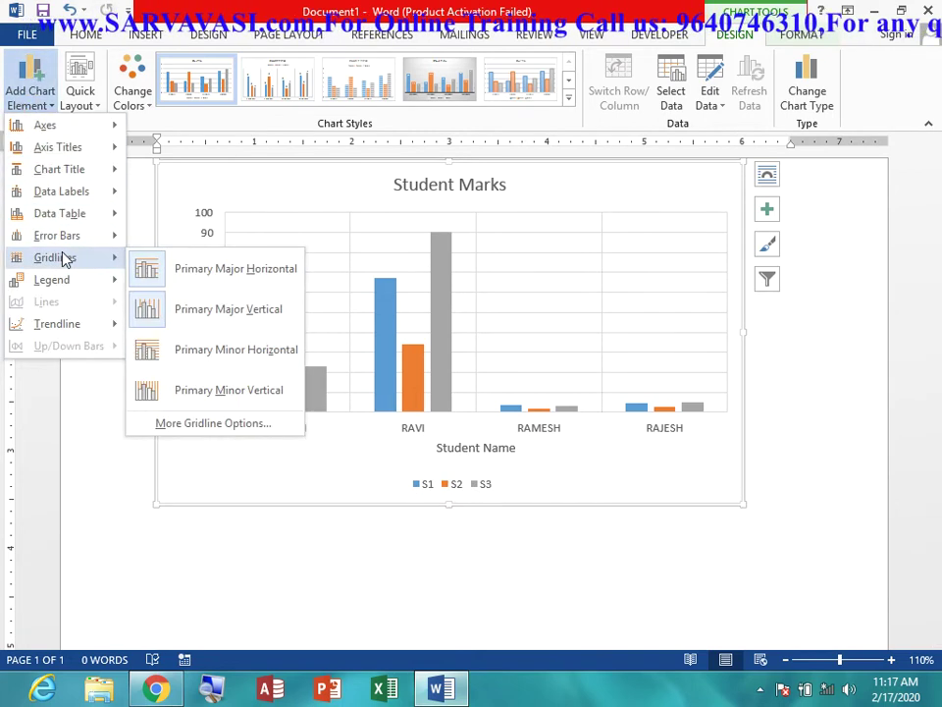
{"action": "left_click", "coordinate": [184, 350]}
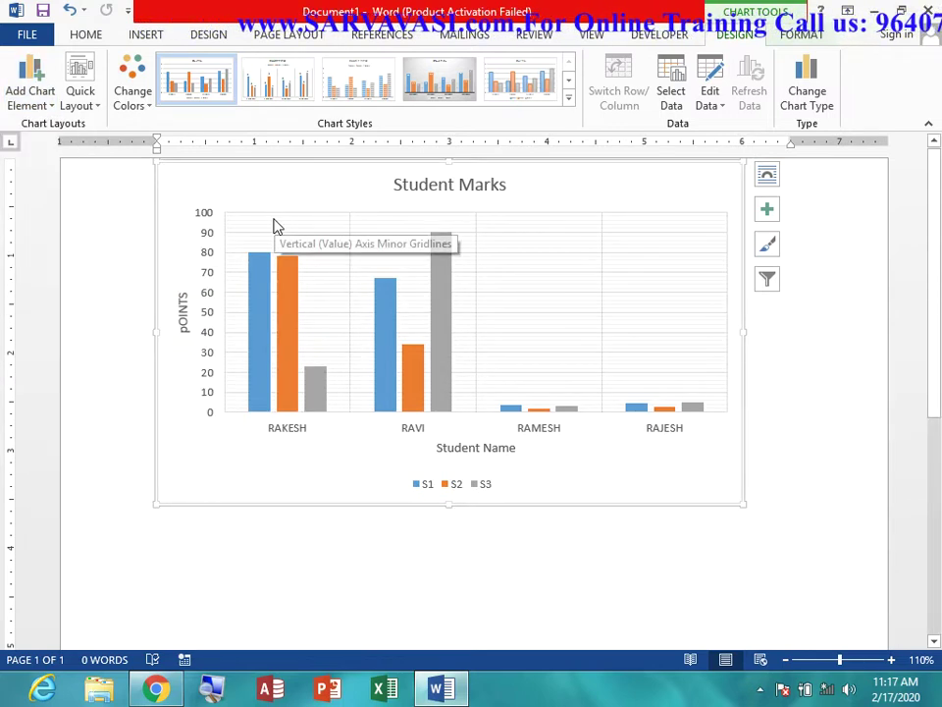
{"action": "left_click", "coordinate": [42, 106]}
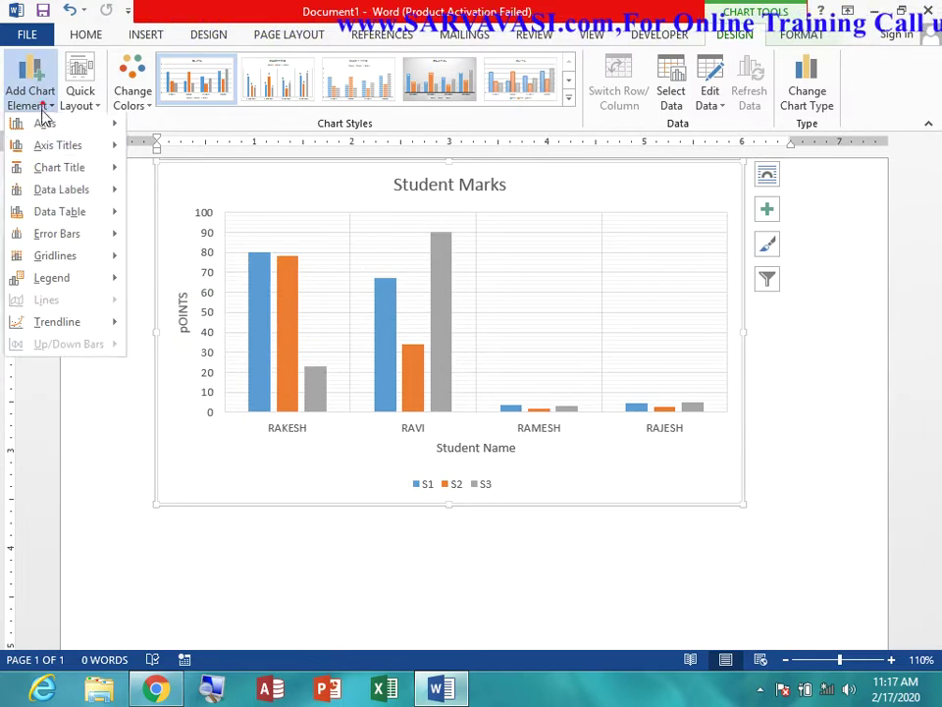
{"action": "mouse_move", "coordinate": [55, 257]}
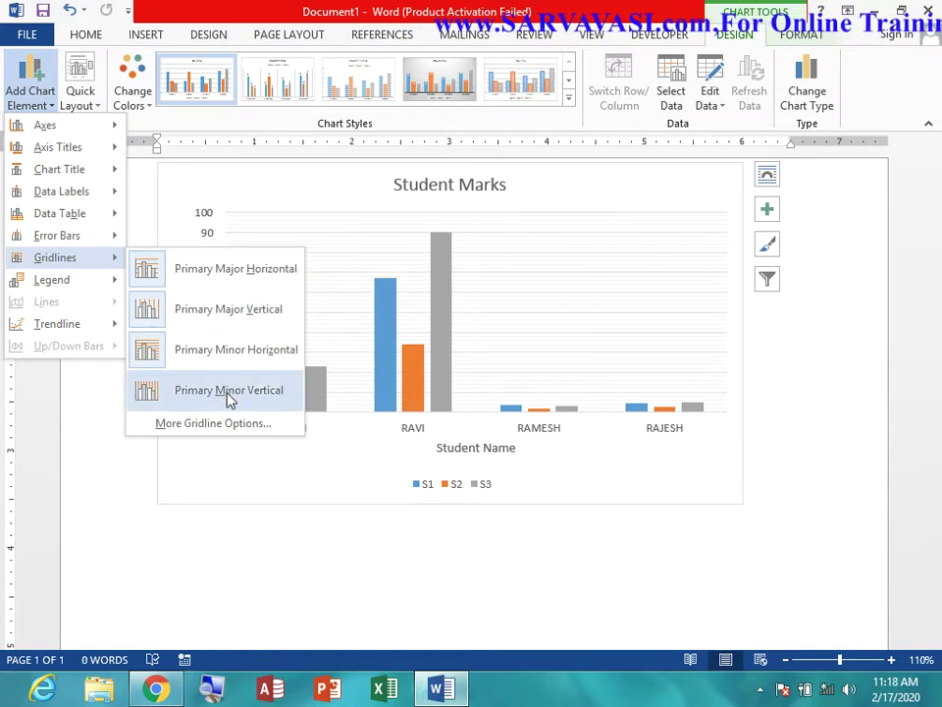
{"action": "left_click", "coordinate": [228, 392]}
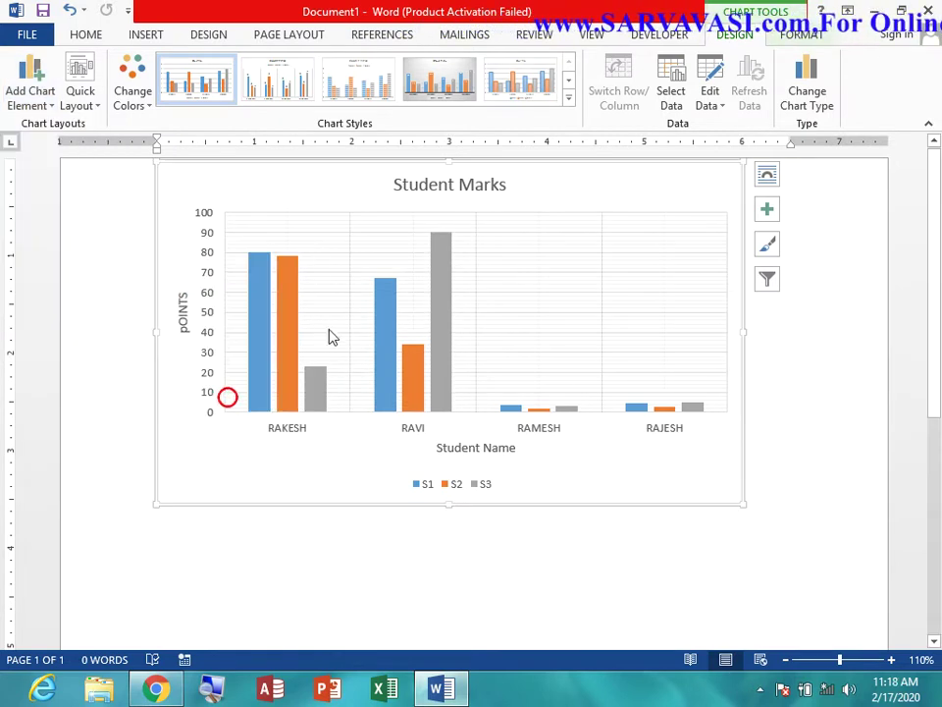
{"action": "left_click", "coordinate": [39, 104]}
{"action": "mouse_move", "coordinate": [55, 258]}
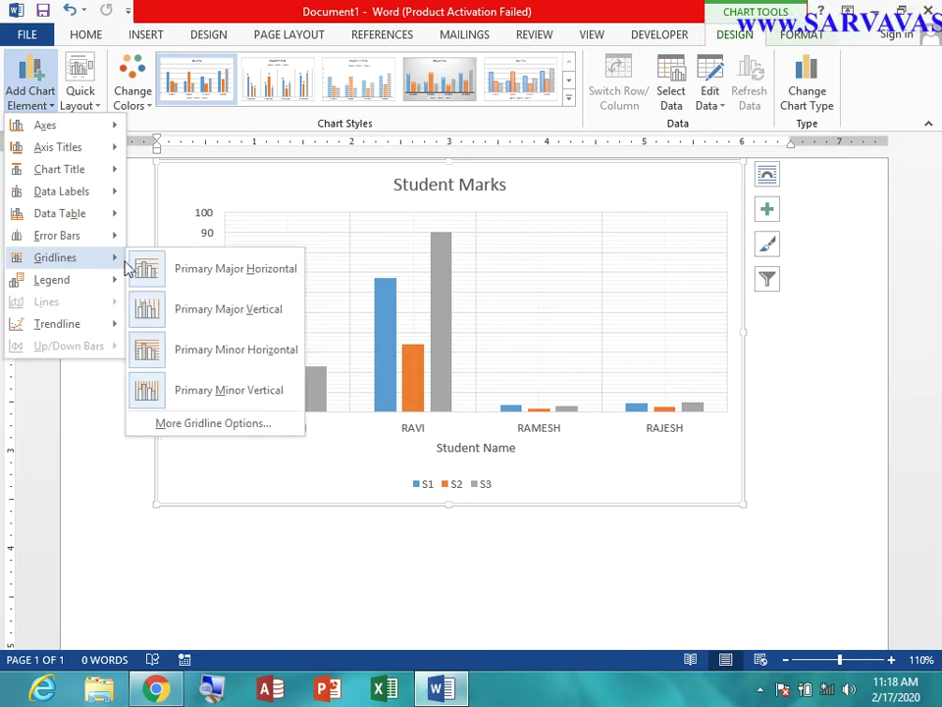
{"action": "left_click", "coordinate": [168, 268]}
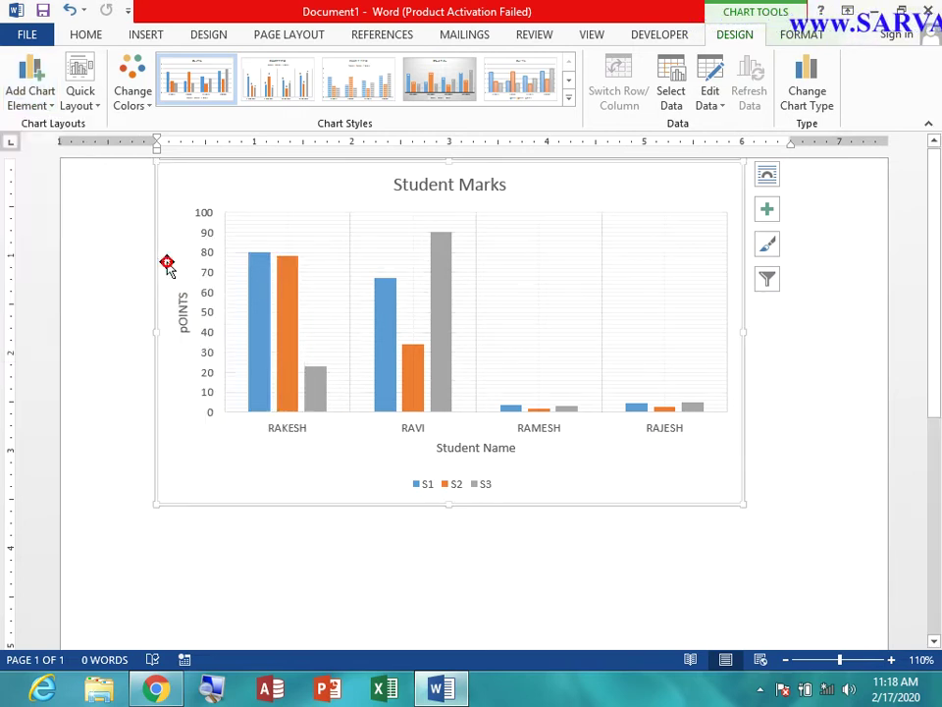
{"action": "left_click", "coordinate": [41, 104]}
{"action": "left_click", "coordinate": [209, 324]}
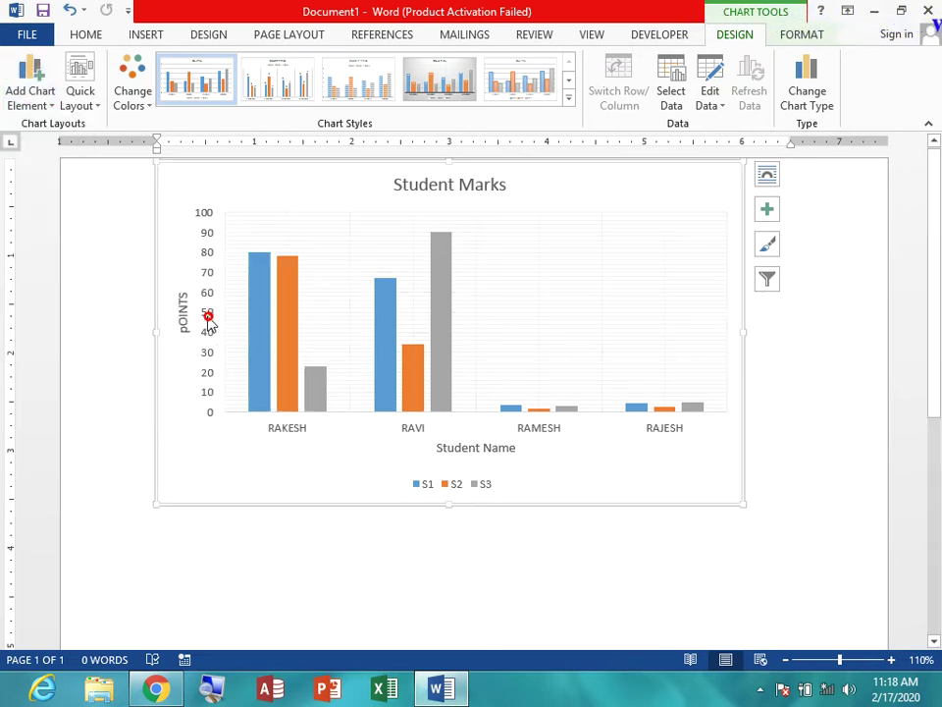
{"action": "left_click", "coordinate": [30, 103]}
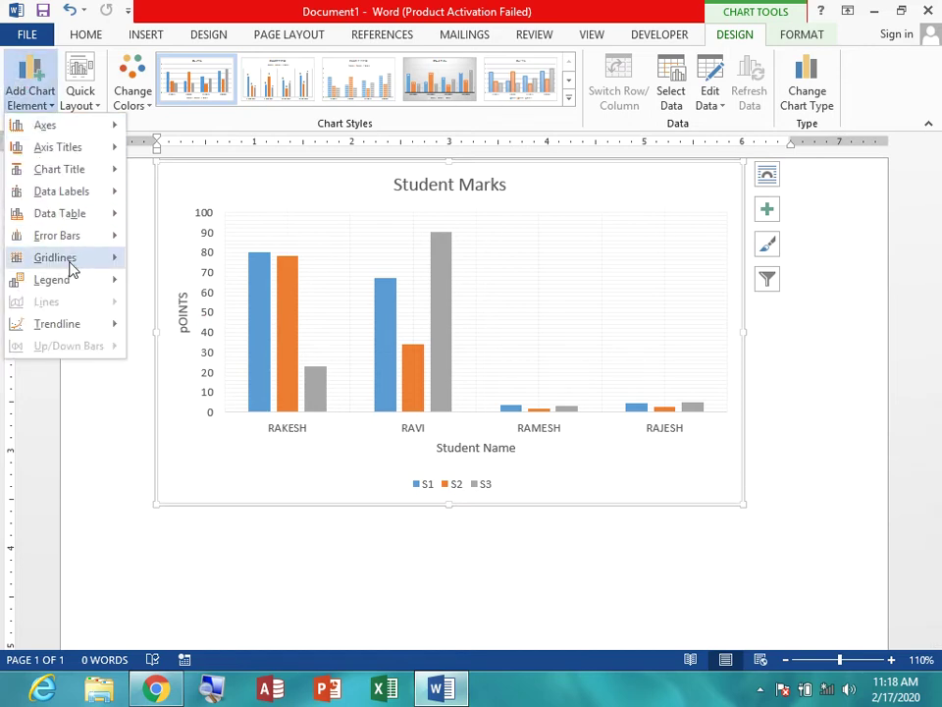
{"action": "left_click", "coordinate": [202, 365]}
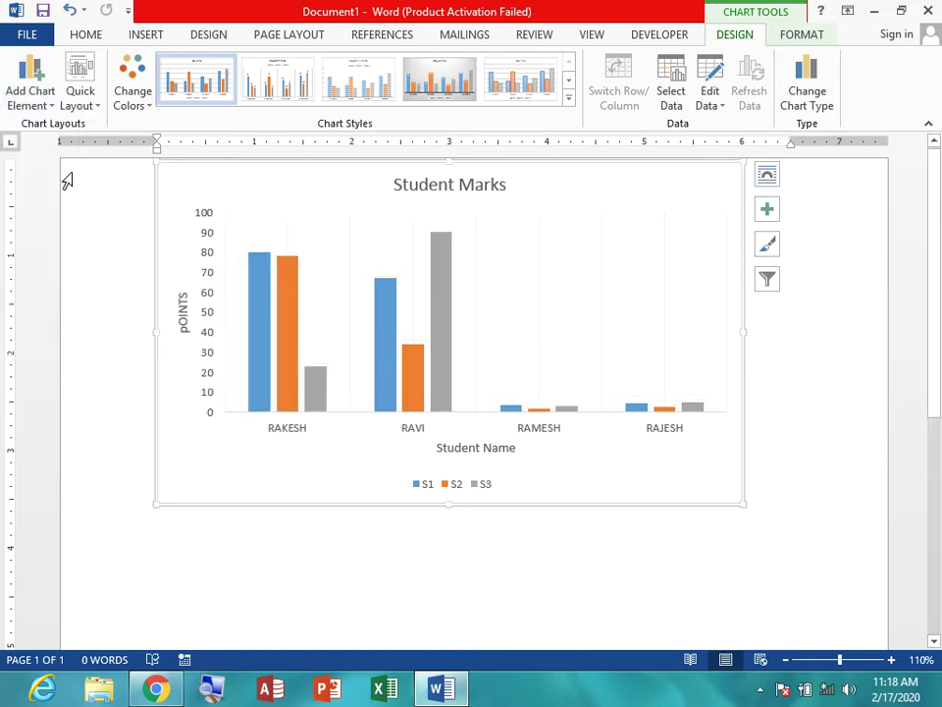
{"action": "left_click", "coordinate": [40, 107]}
{"action": "mouse_move", "coordinate": [55, 257]}
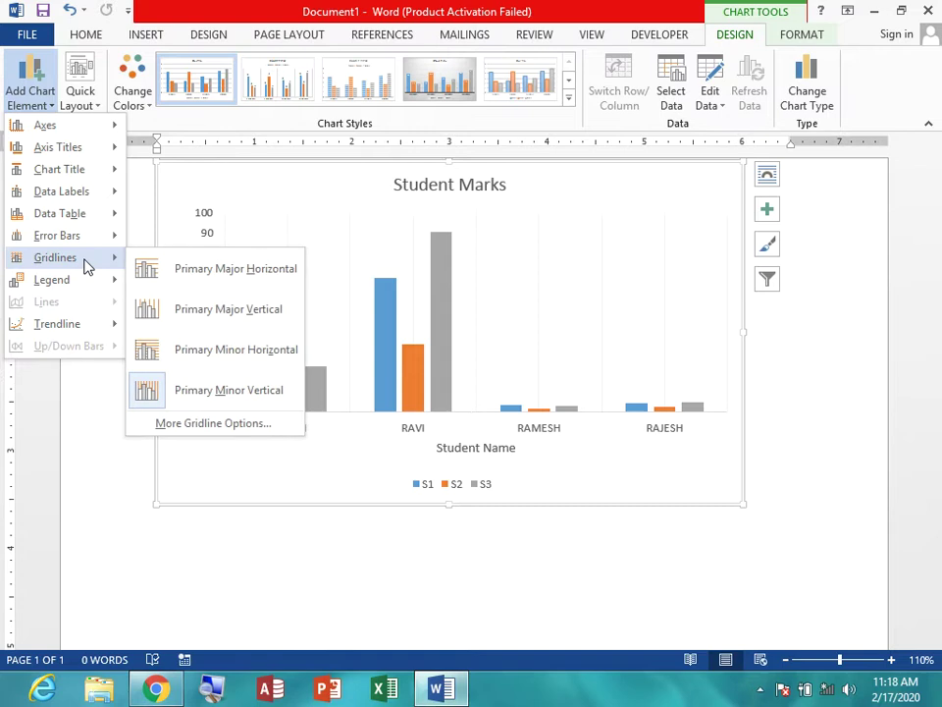
{"action": "left_click", "coordinate": [186, 386]}
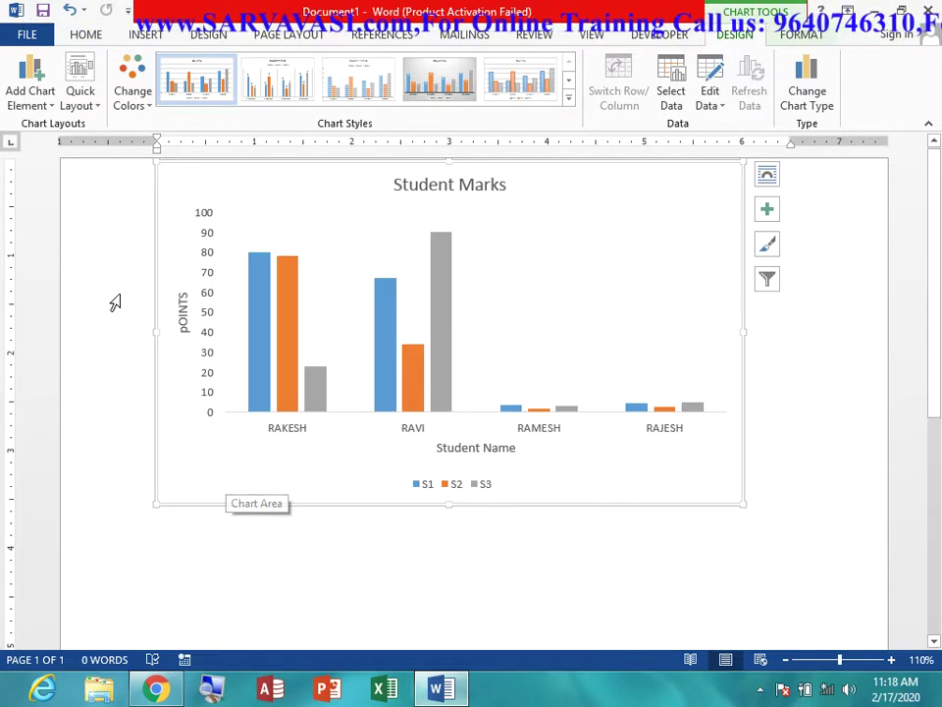
{"action": "left_click", "coordinate": [39, 106]}
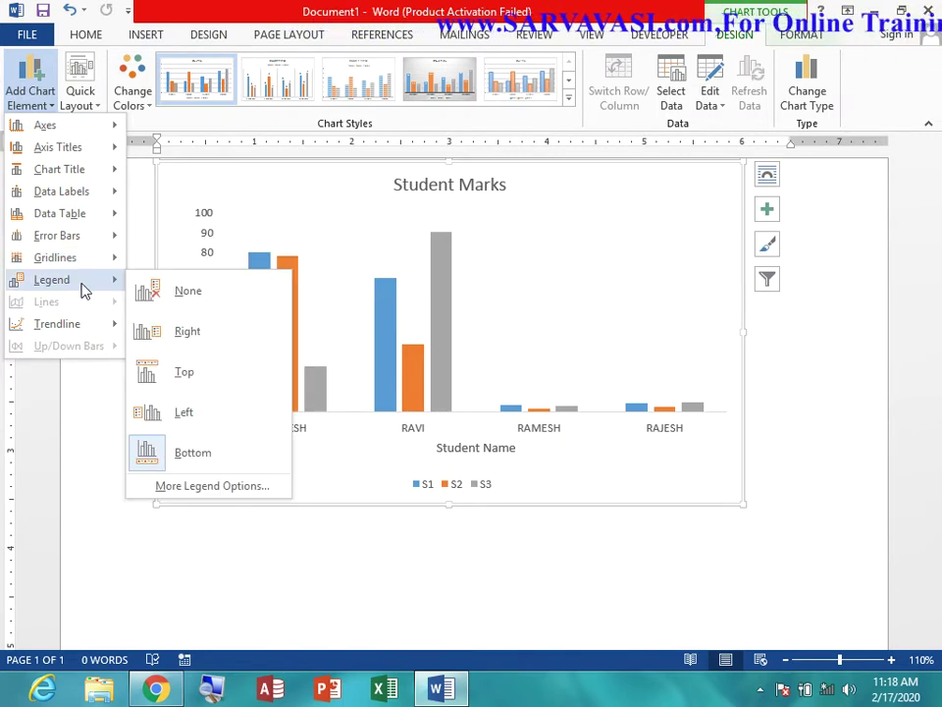
{"action": "mouse_move", "coordinate": [52, 280]}
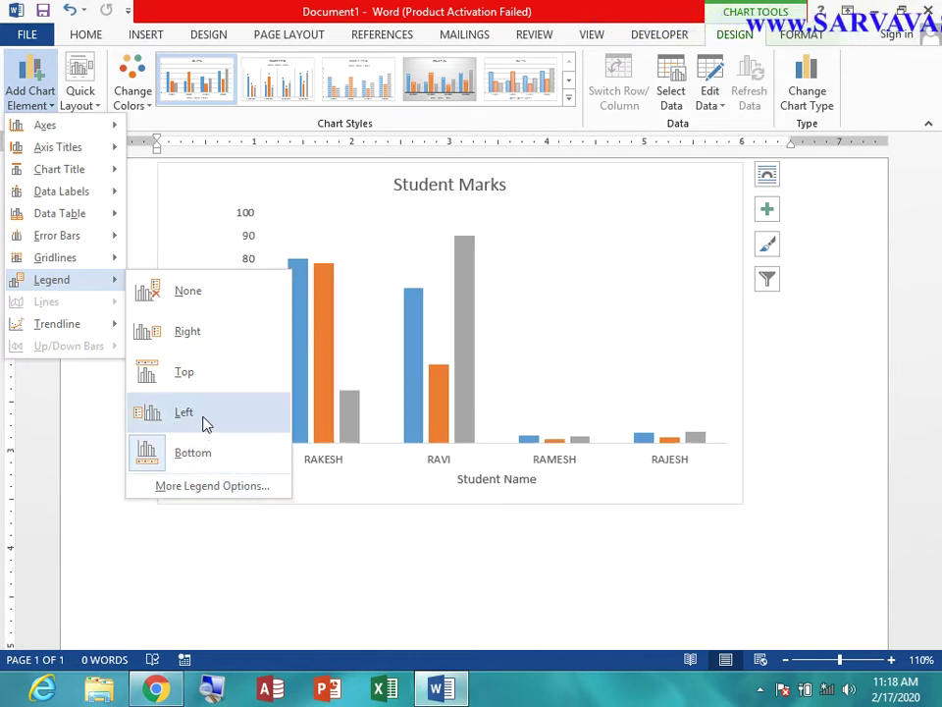
{"action": "left_click", "coordinate": [206, 420]}
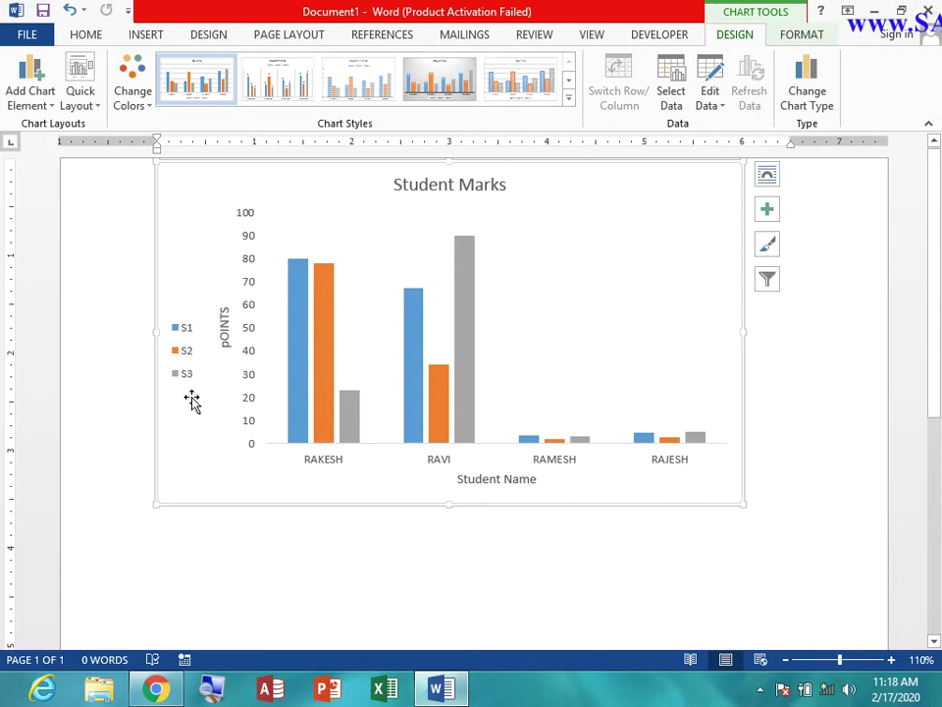
{"action": "left_click", "coordinate": [34, 98]}
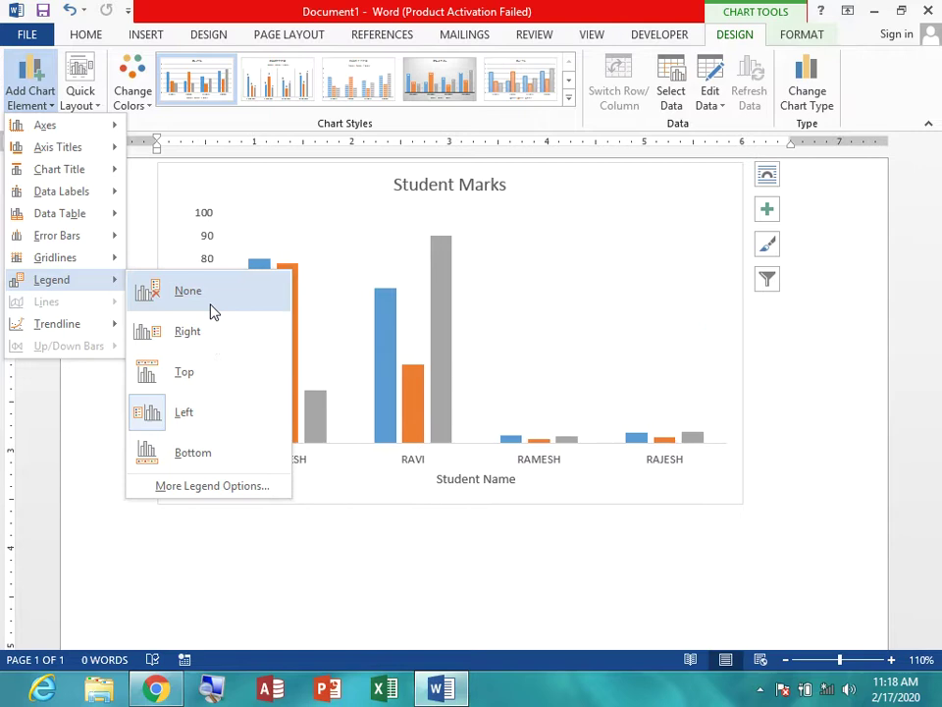
{"action": "left_click", "coordinate": [227, 448]}
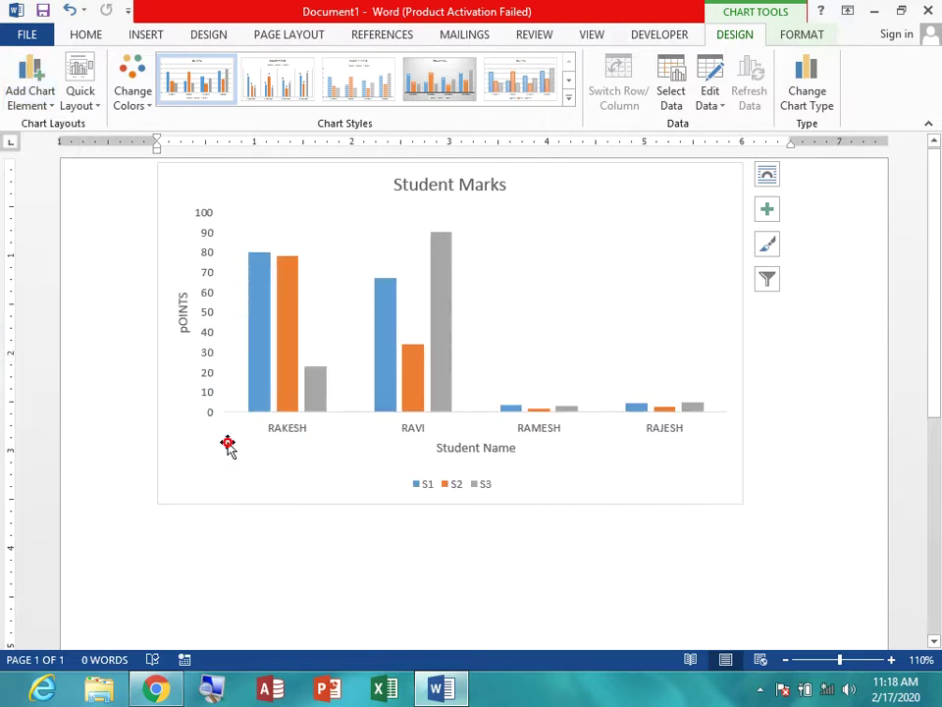
{"action": "left_click", "coordinate": [30, 100]}
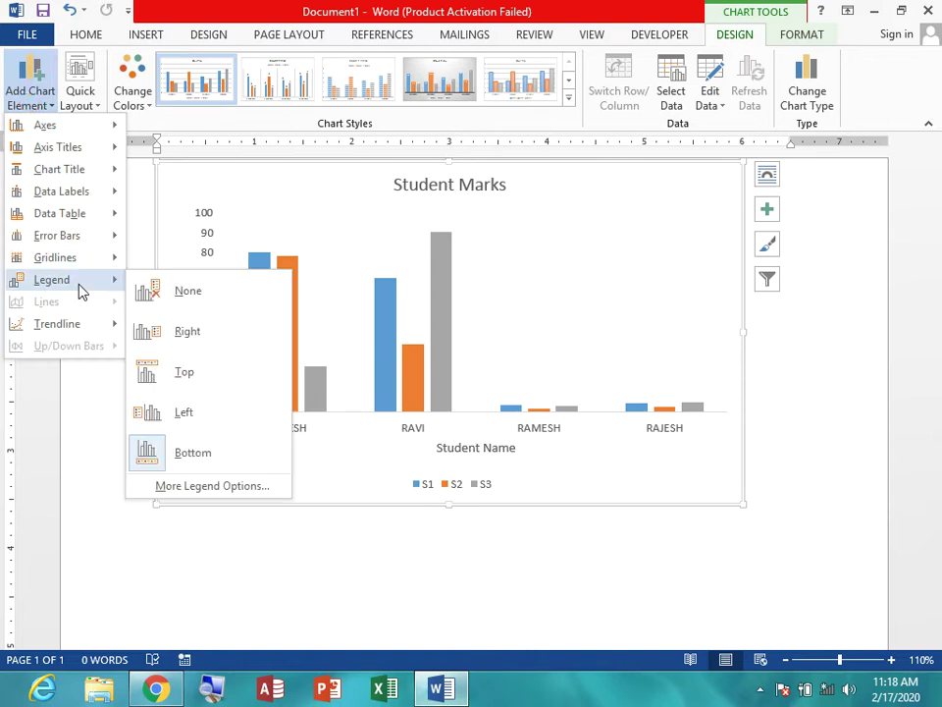
{"action": "mouse_move", "coordinate": [57, 324]}
{"action": "left_click", "coordinate": [189, 379]}
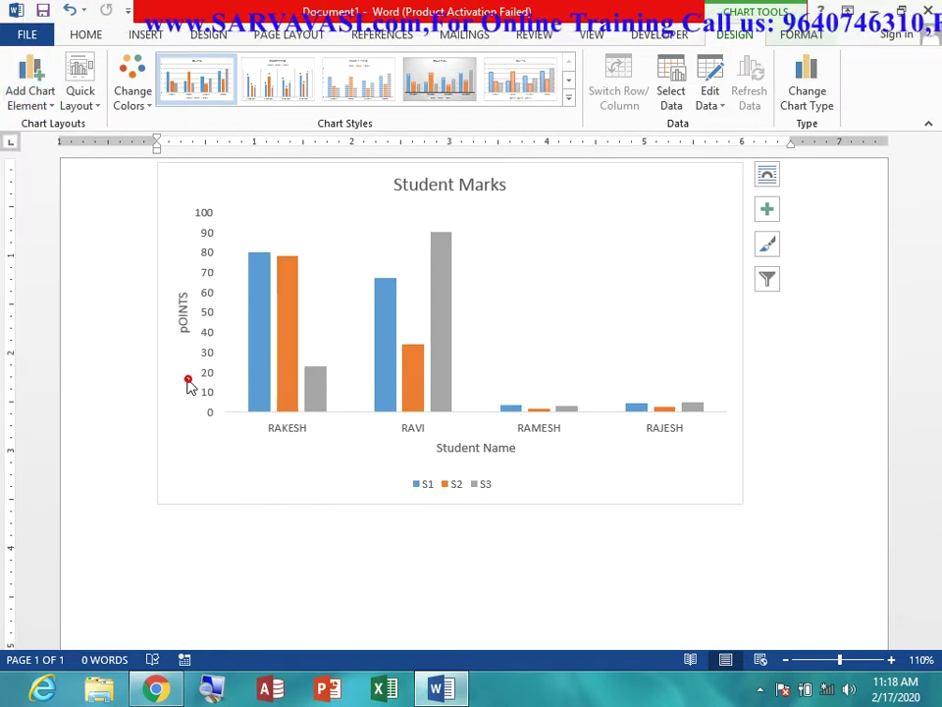
{"action": "left_click", "coordinate": [447, 405]}
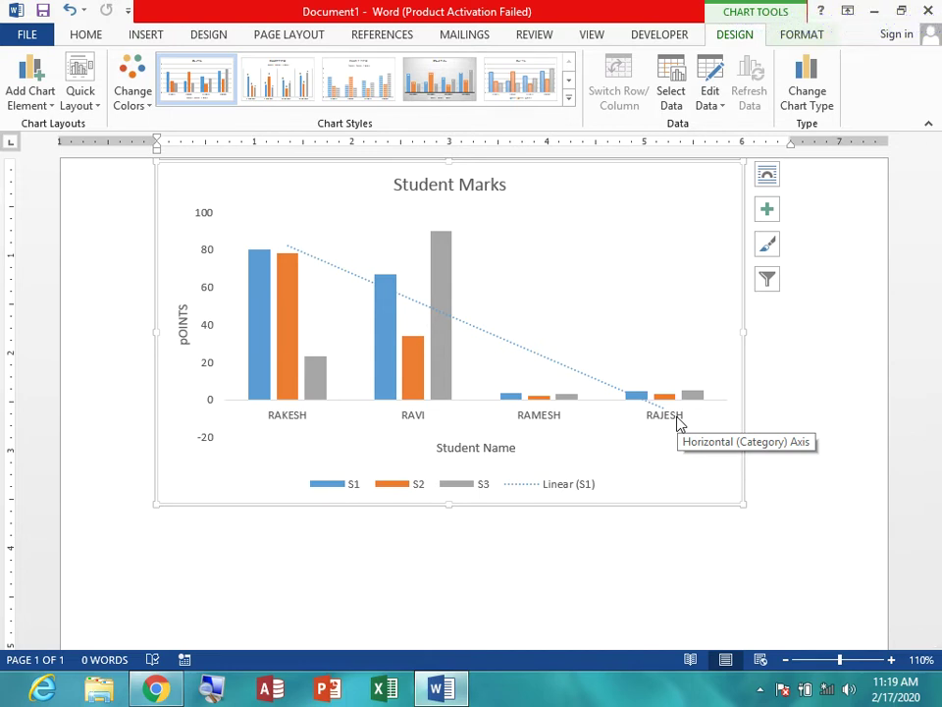
{"action": "left_click", "coordinate": [46, 99]}
{"action": "mouse_move", "coordinate": [57, 324]}
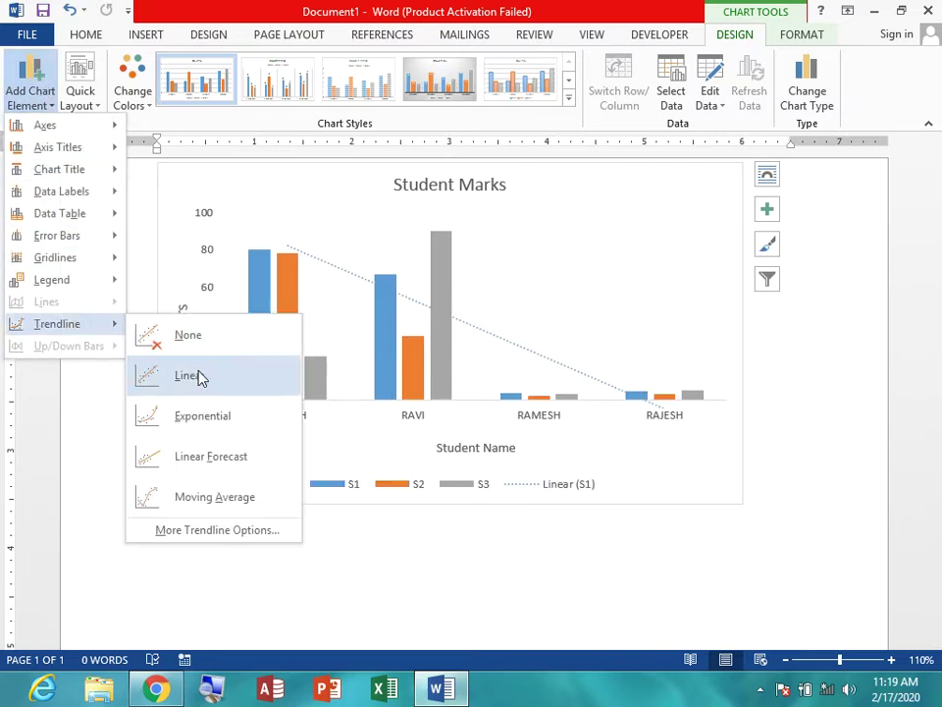
{"action": "left_click", "coordinate": [209, 340]}
{"action": "left_click", "coordinate": [14, 100]}
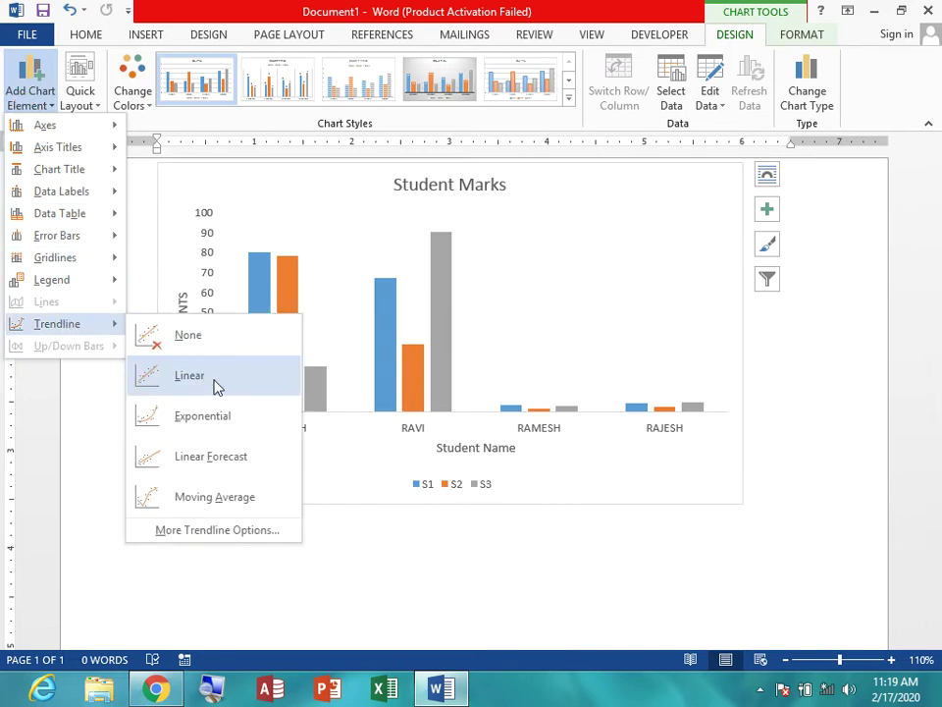
{"action": "left_click", "coordinate": [200, 428]}
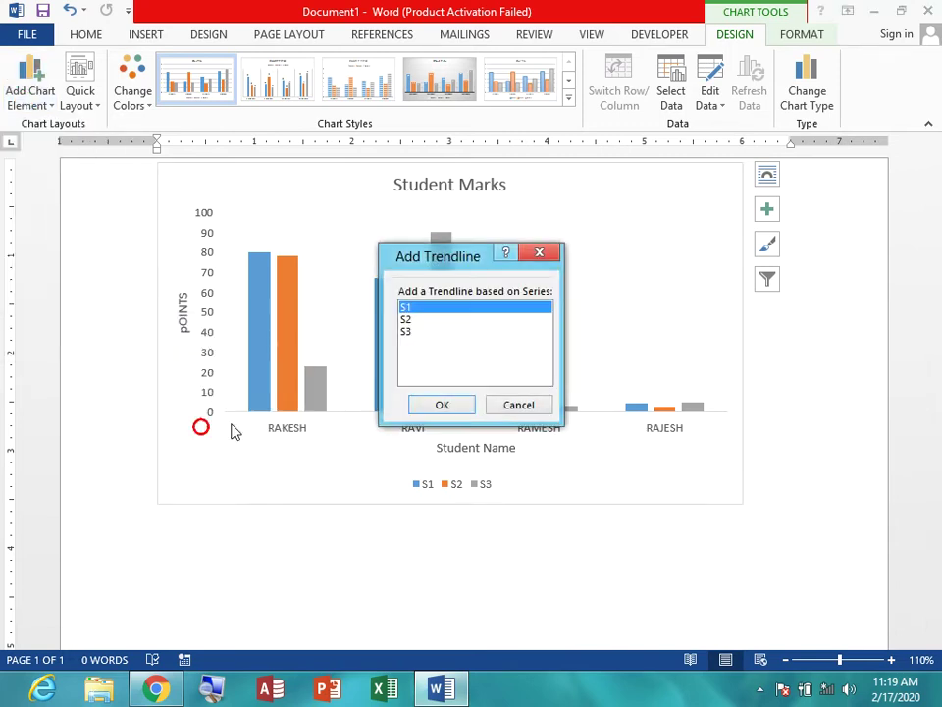
{"action": "left_click", "coordinate": [432, 404]}
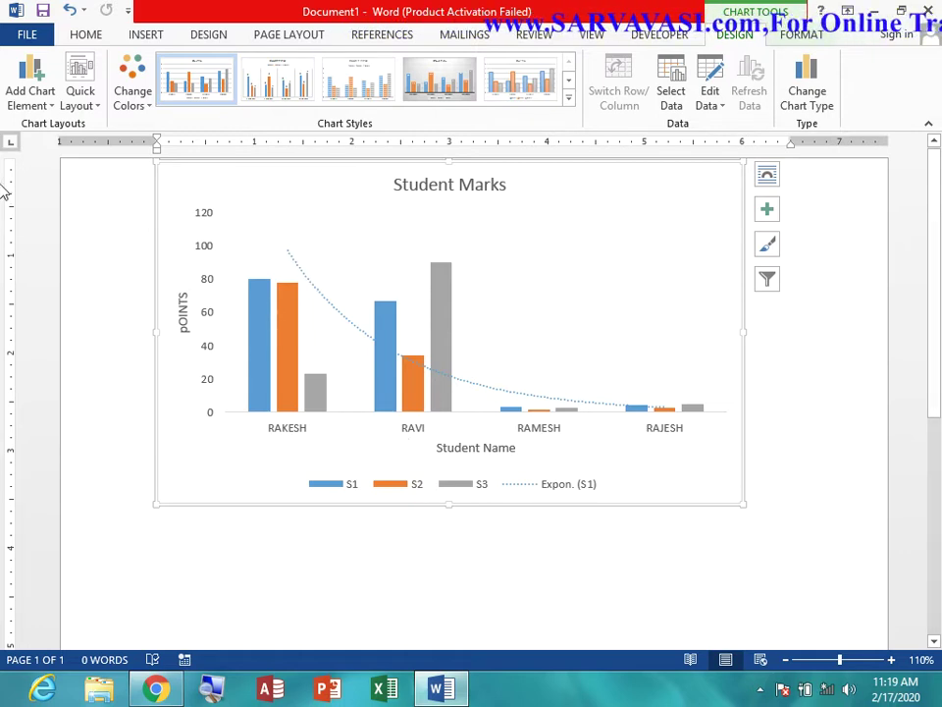
{"action": "left_click", "coordinate": [29, 78]}
{"action": "mouse_move", "coordinate": [56, 322]}
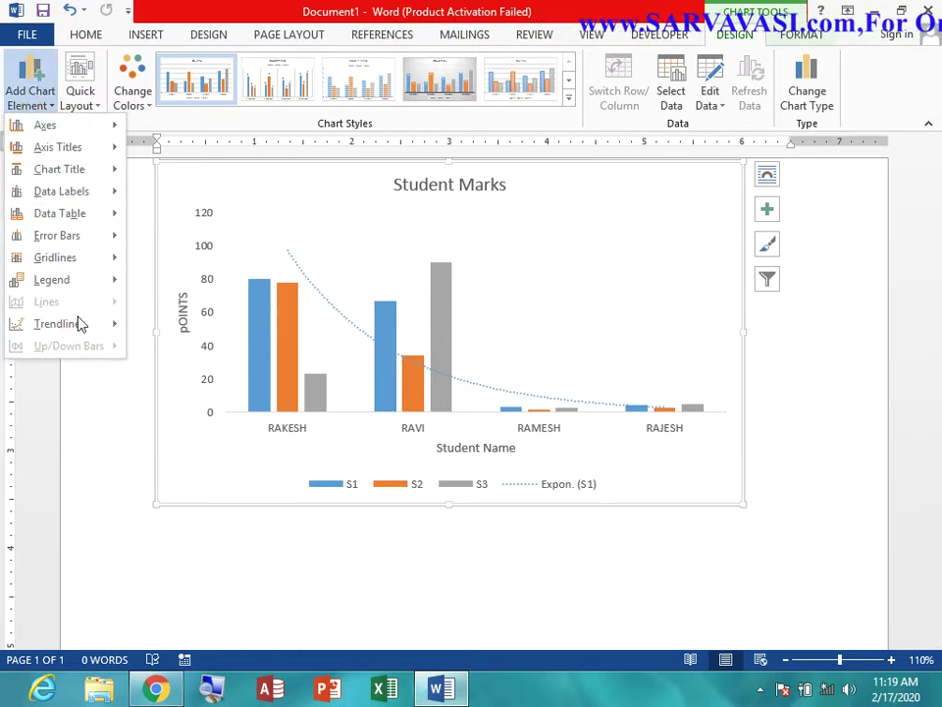
{"action": "left_click", "coordinate": [188, 338]}
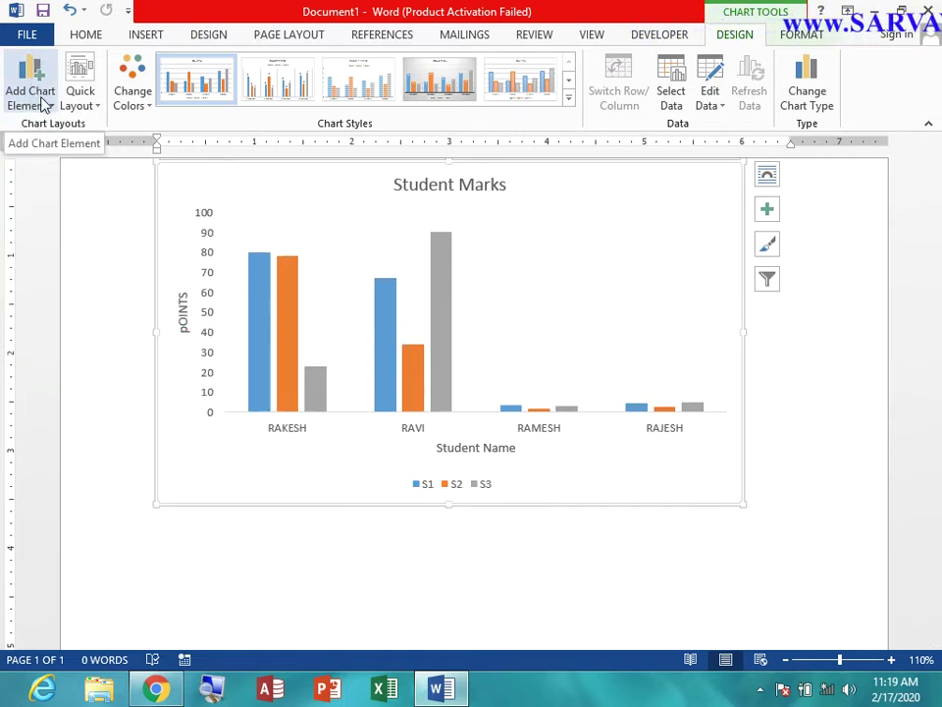
- Apply the Quick Layout preset that places a data table under the bars
{"action": "left_click", "coordinate": [97, 106]}
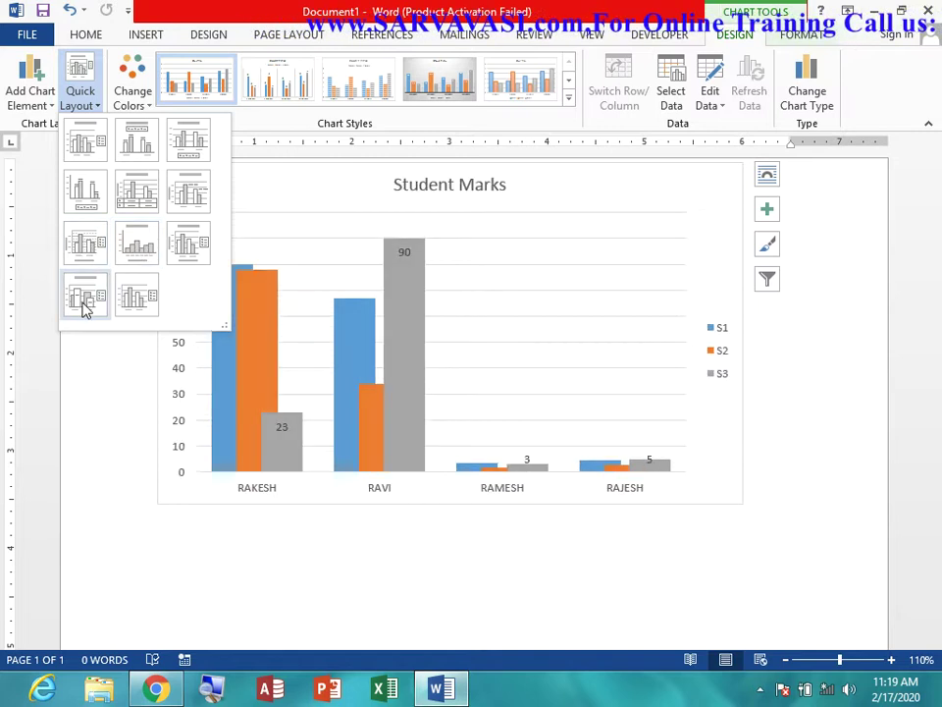
{"action": "left_click", "coordinate": [143, 202]}
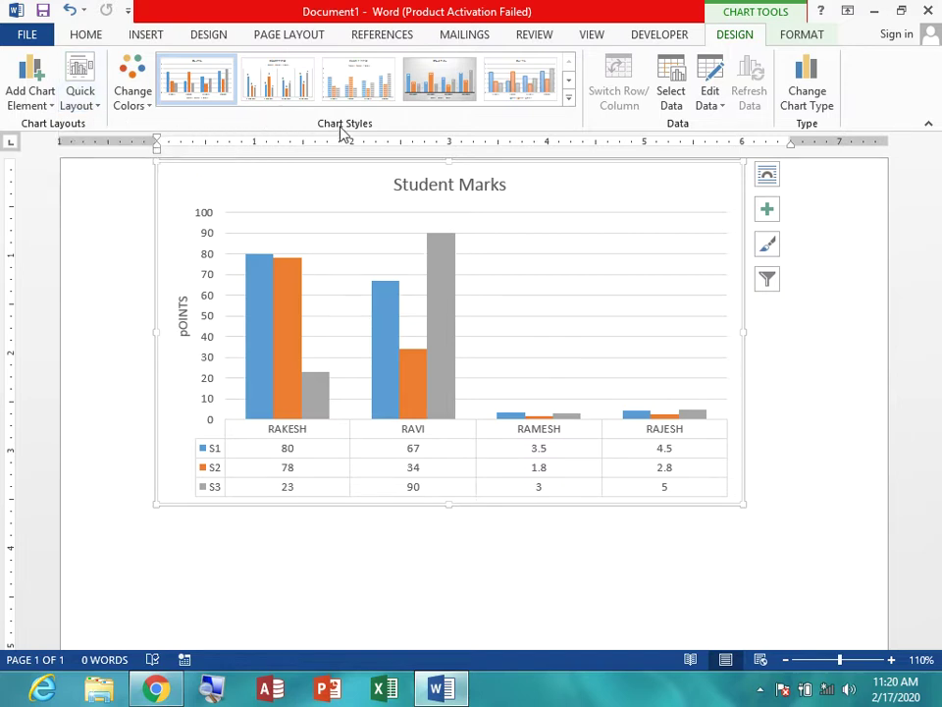
{"action": "left_click", "coordinate": [79, 96]}
{"action": "left_click", "coordinate": [89, 136]}
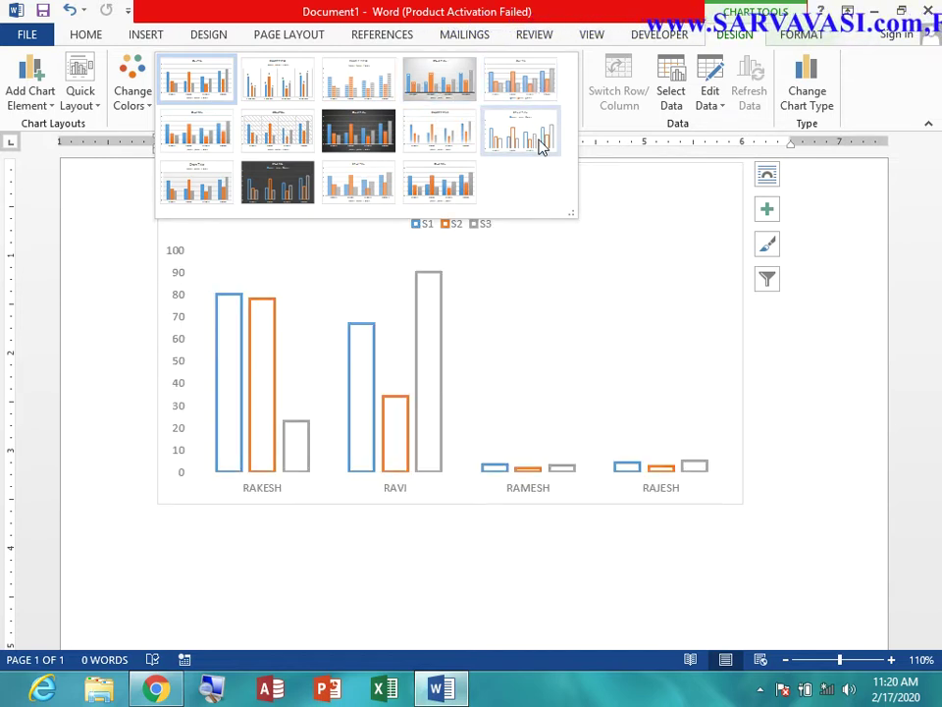
- Apply the gradient-bar chart style, then open and close the Format Chart Area pane
{"action": "left_click", "coordinate": [459, 144]}
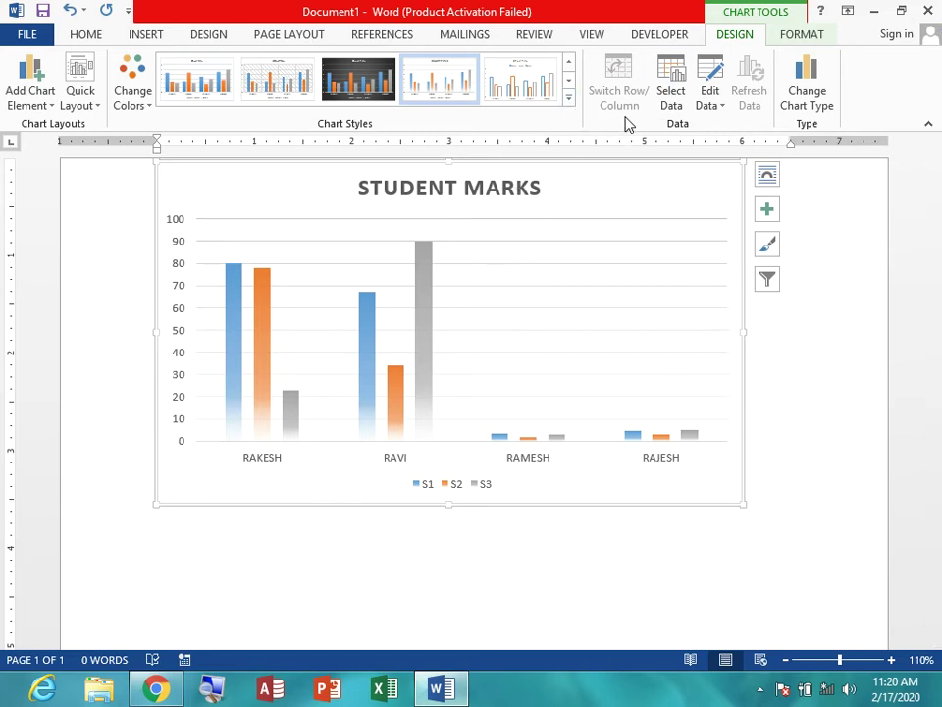
{"action": "left_click", "coordinate": [638, 238]}
{"action": "left_click", "coordinate": [596, 177]}
{"action": "double_click", "coordinate": [580, 167]}
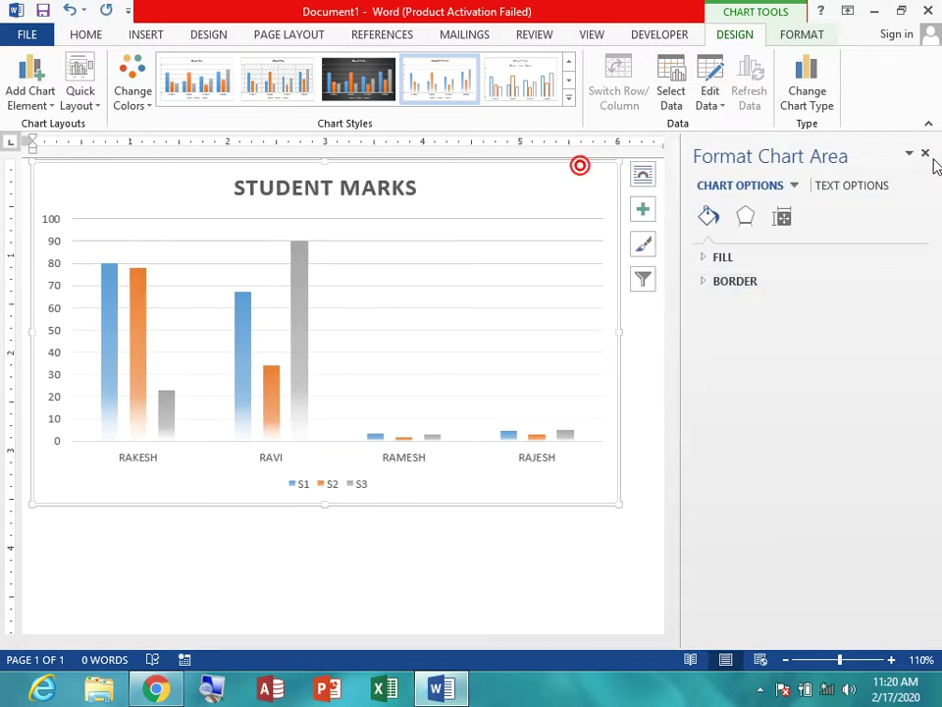
{"action": "left_click", "coordinate": [925, 155]}
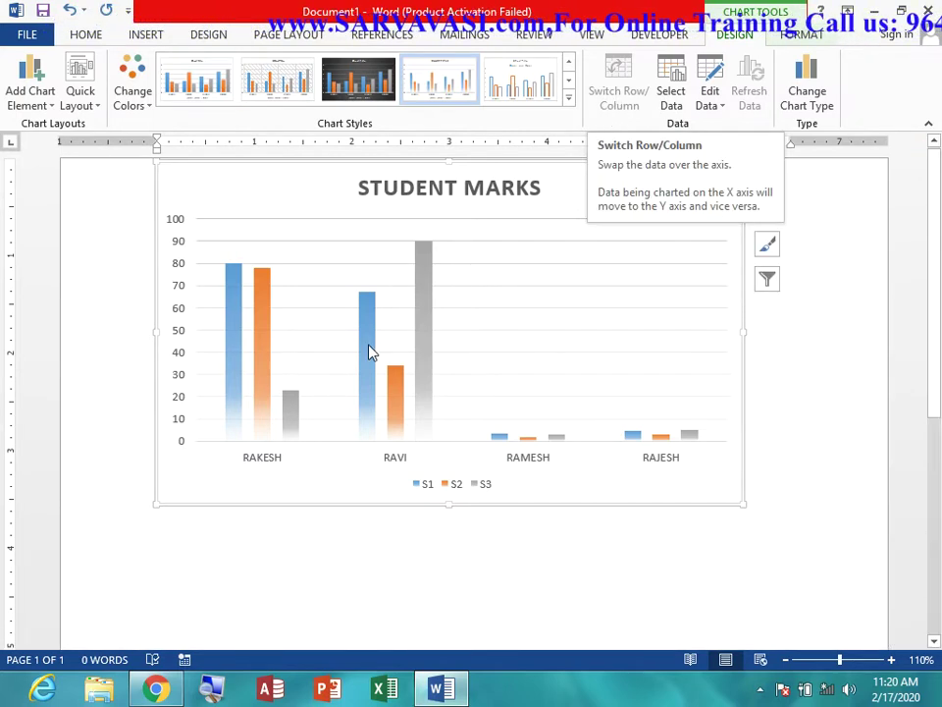
{"action": "left_click", "coordinate": [669, 108]}
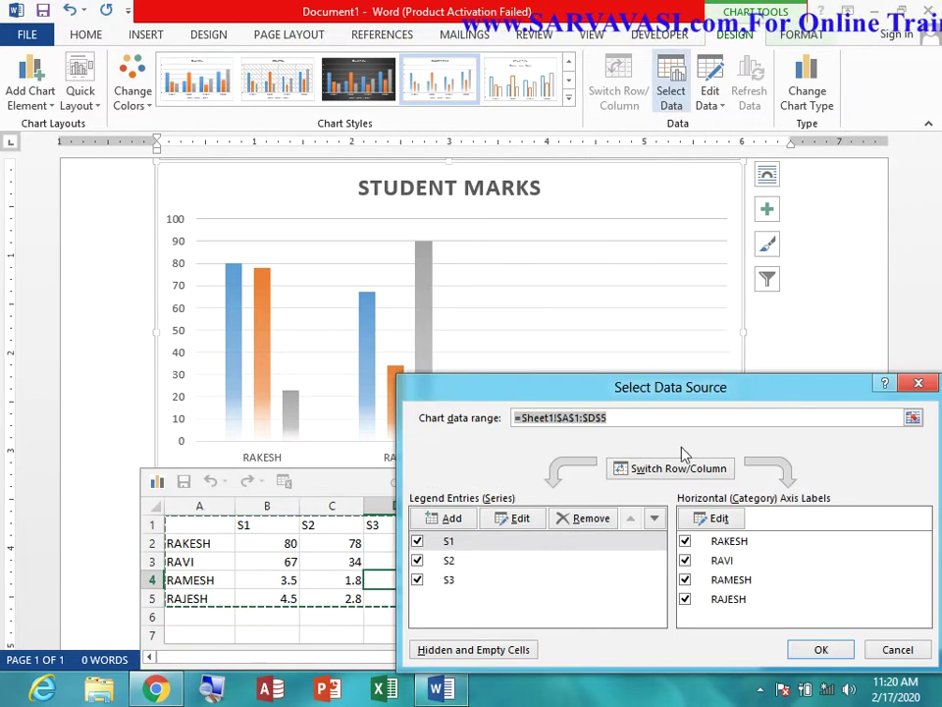
{"action": "left_click_drag", "start_coordinate": [665, 388], "coordinate": [607, 169]}
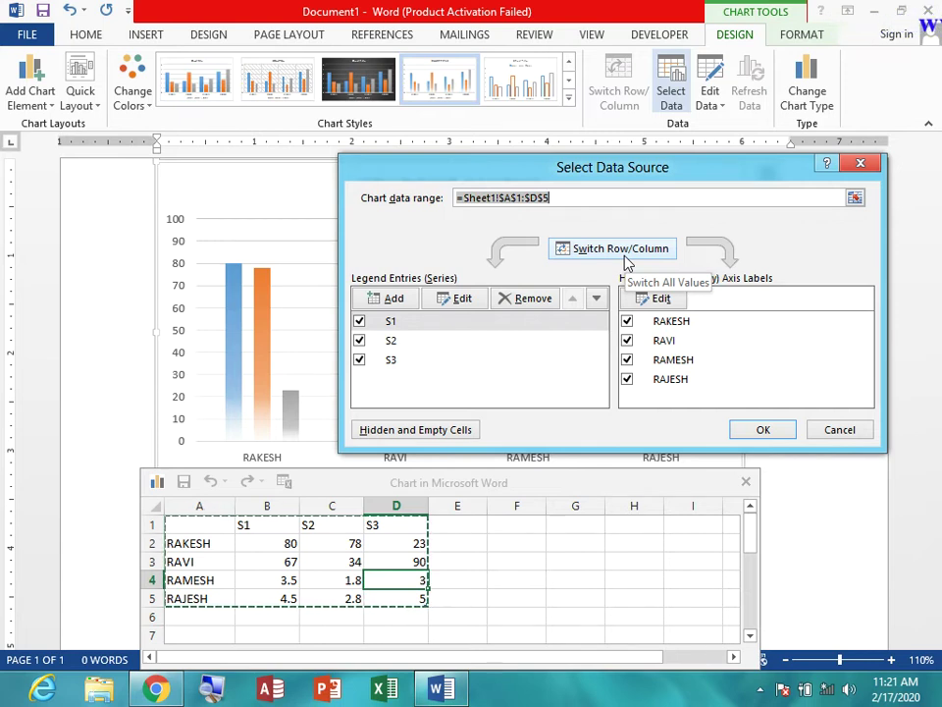
{"action": "left_click", "coordinate": [627, 250]}
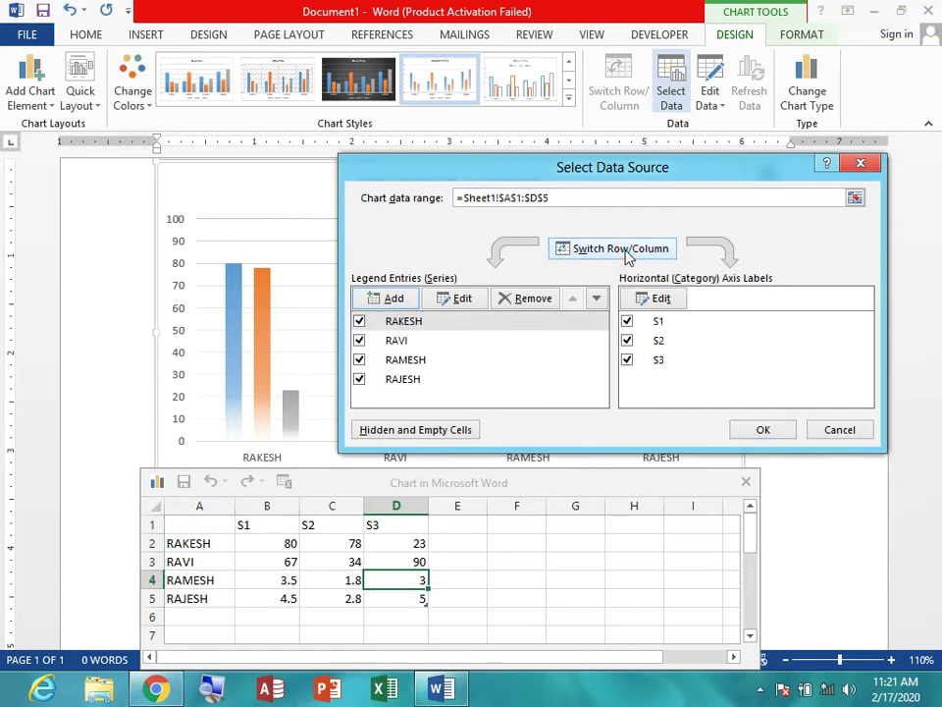
{"action": "left_click", "coordinate": [766, 432]}
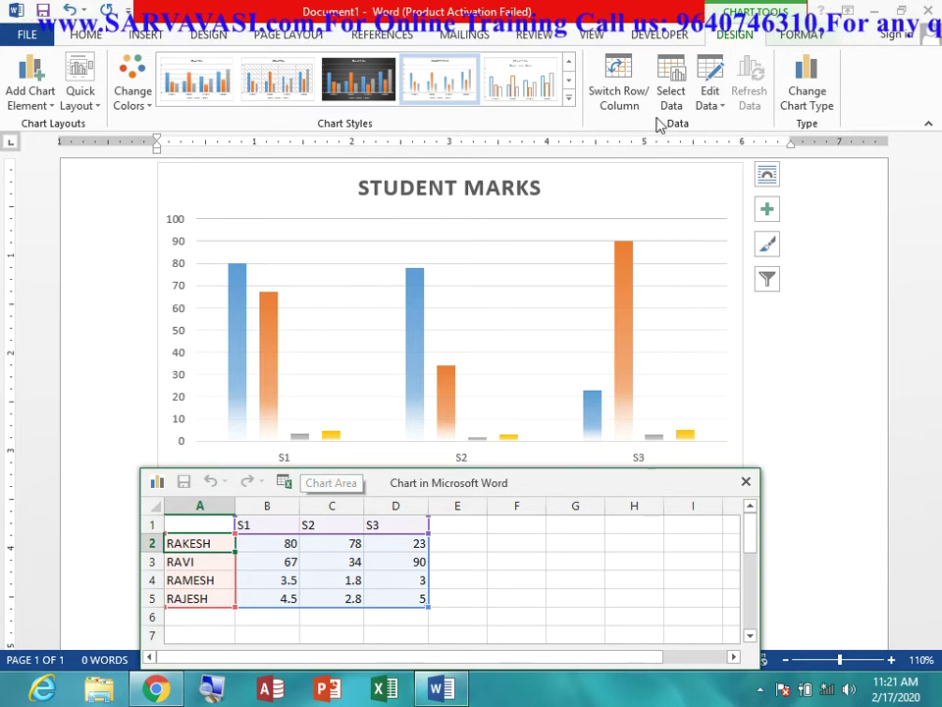
{"action": "left_click", "coordinate": [630, 100]}
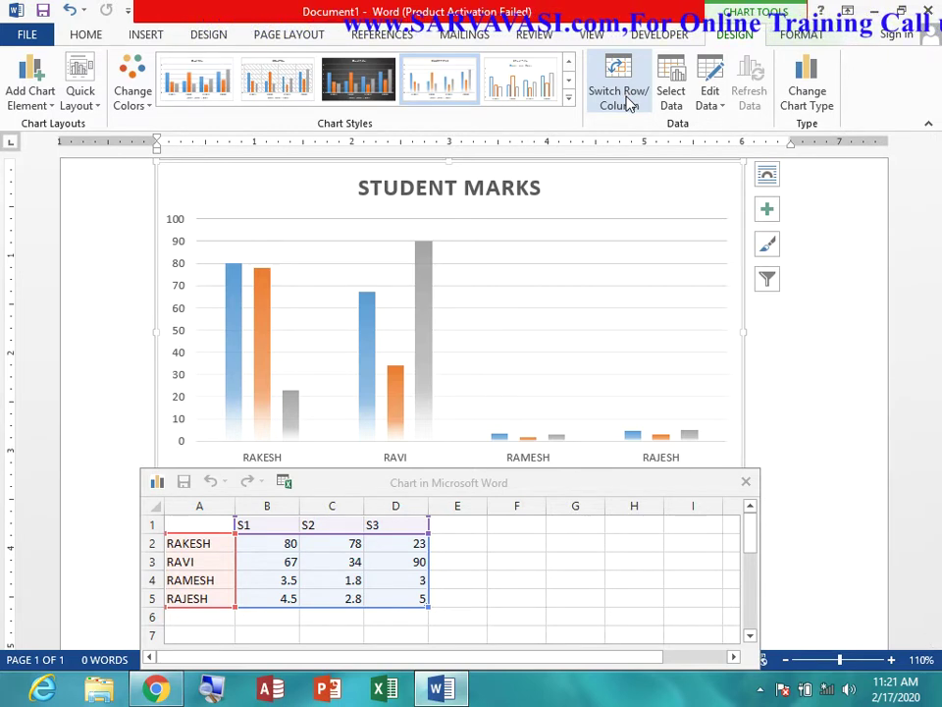
{"action": "left_click", "coordinate": [748, 486]}
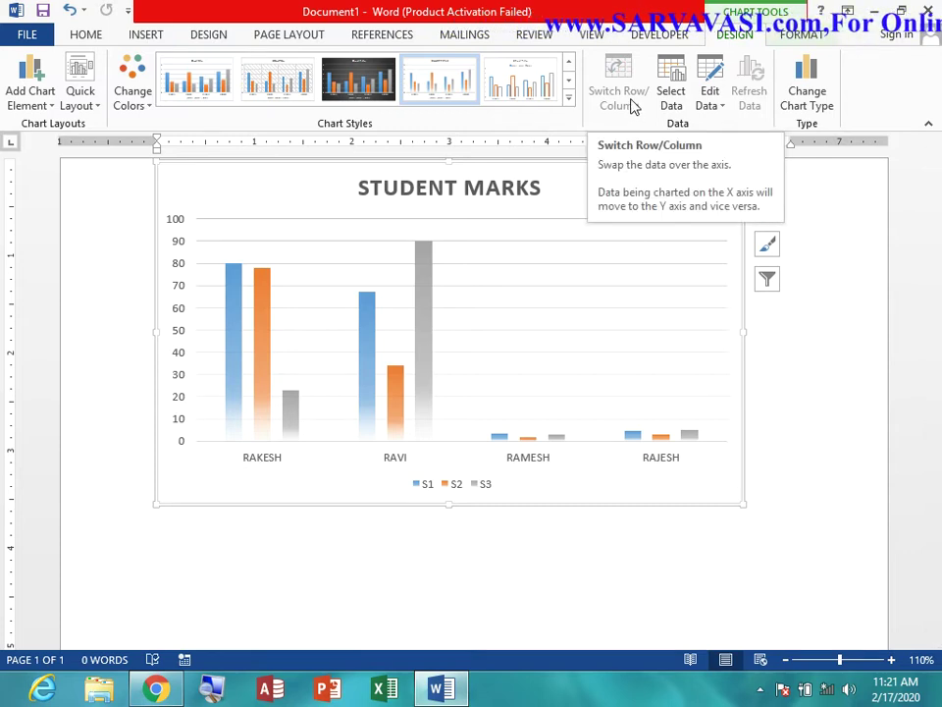
{"action": "left_click", "coordinate": [672, 113]}
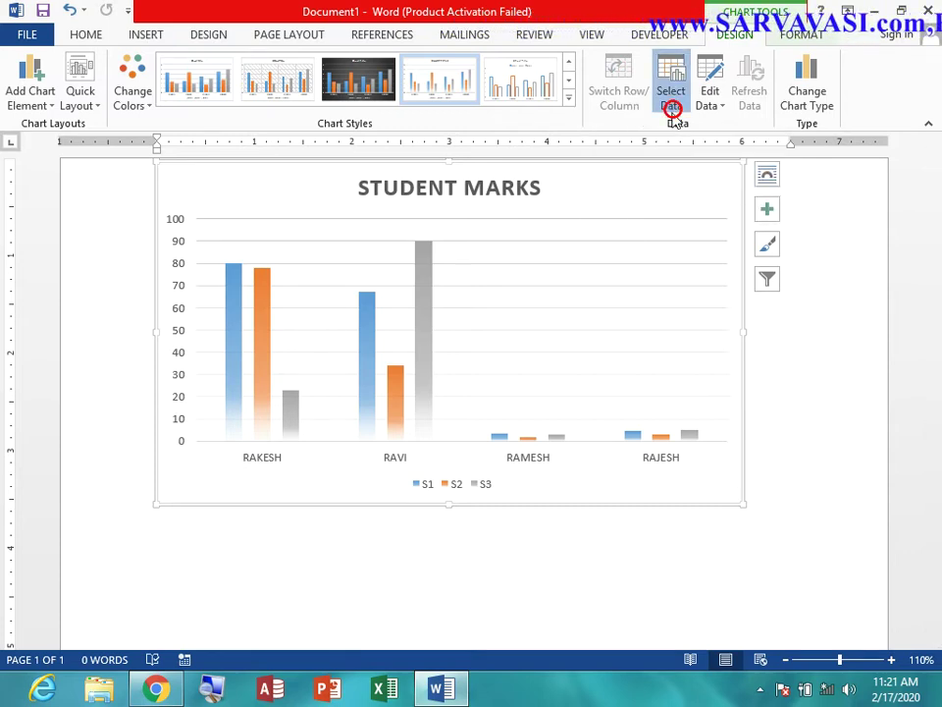
{"action": "left_click", "coordinate": [725, 101]}
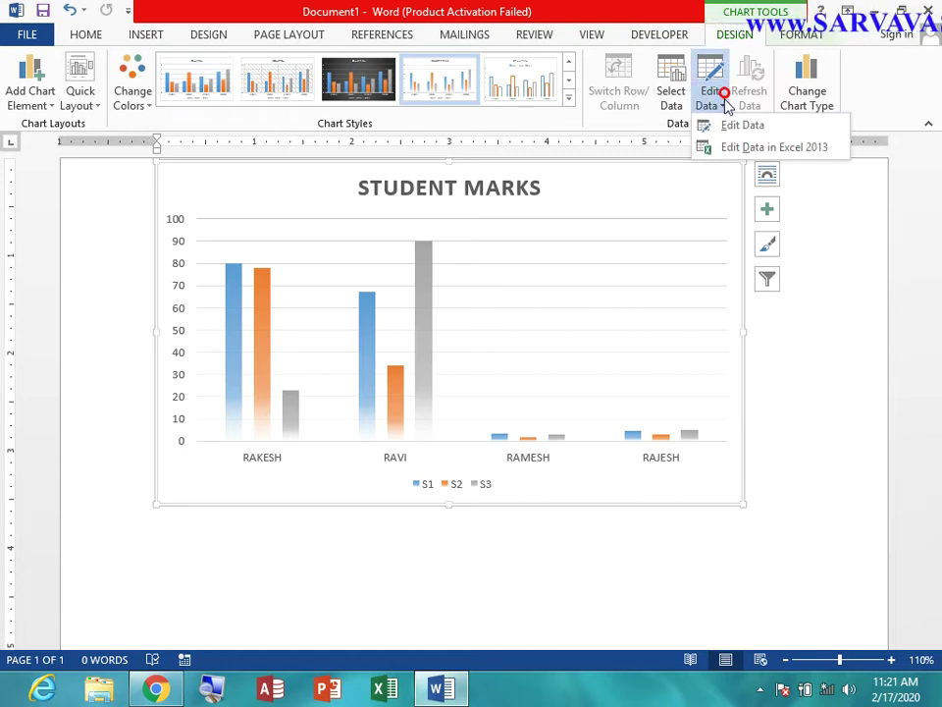
{"action": "left_click", "coordinate": [727, 132]}
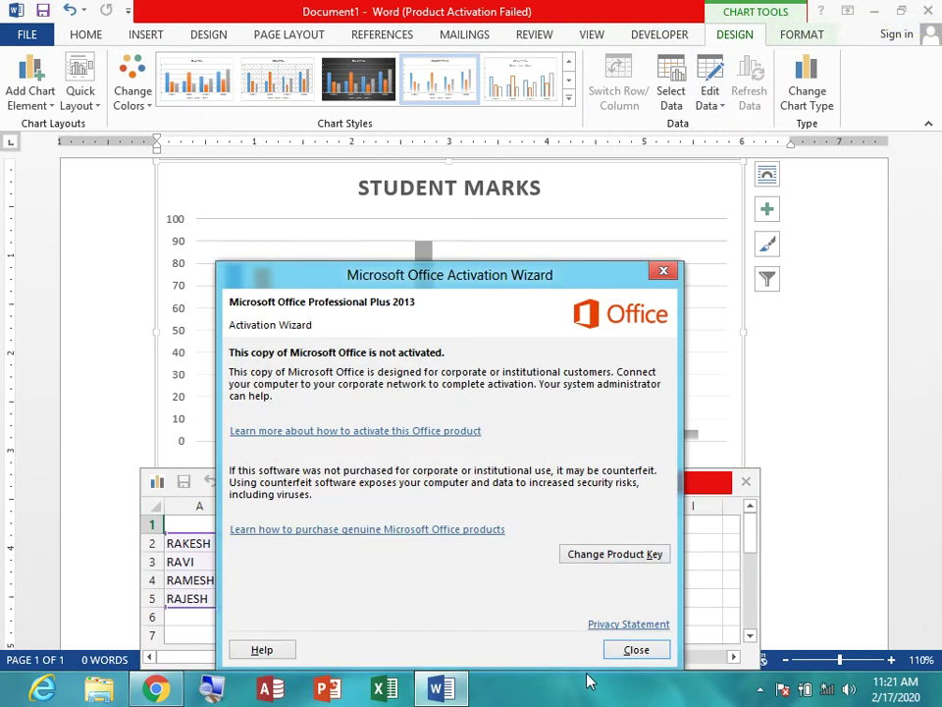
{"action": "left_click", "coordinate": [633, 651]}
{"action": "left_click", "coordinate": [747, 483]}
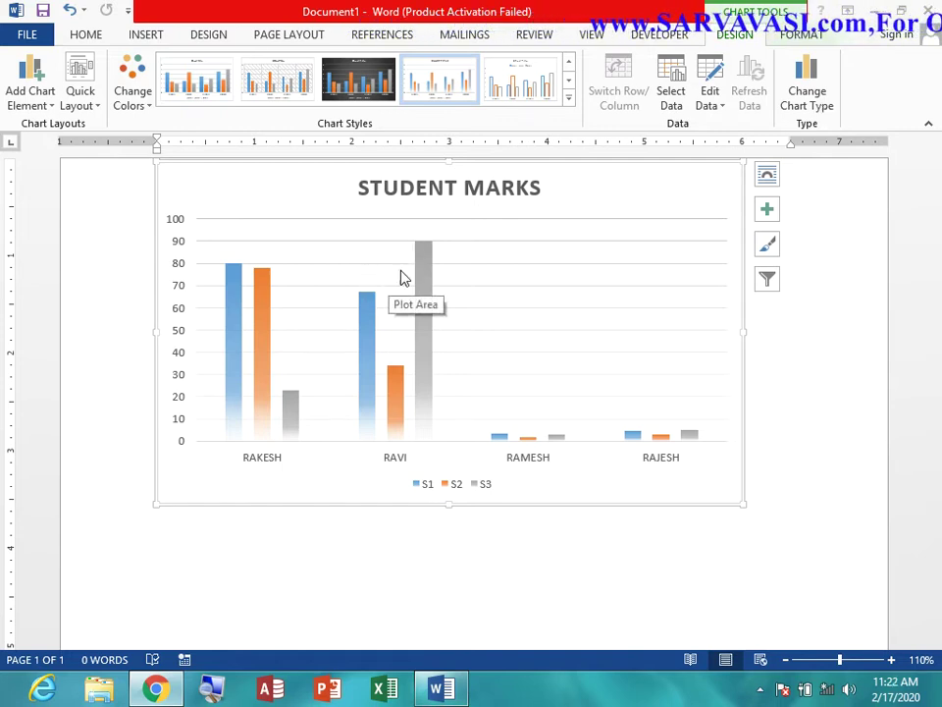
{"action": "left_click", "coordinate": [793, 93]}
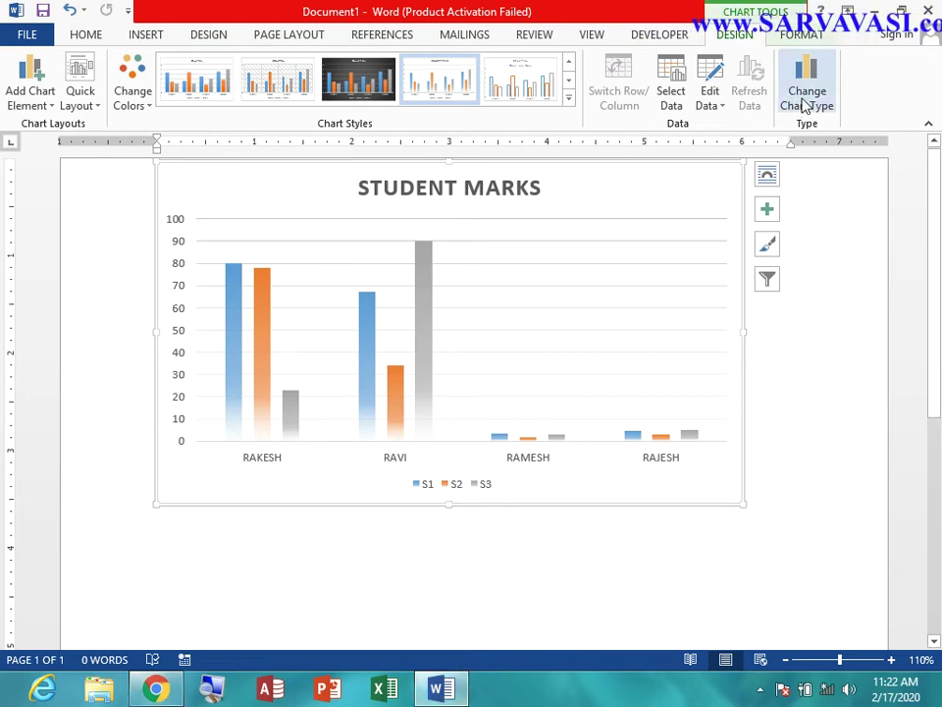
- Convert the chart to a pie and try blue-background and labelled-legend styles
{"action": "left_click", "coordinate": [802, 99]}
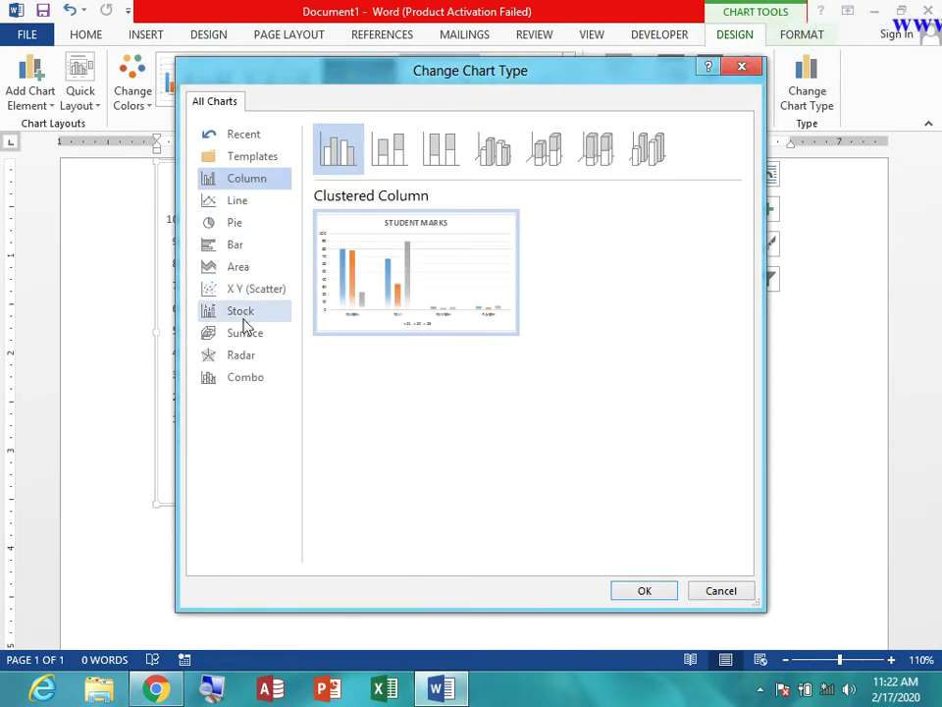
{"action": "left_click", "coordinate": [241, 225]}
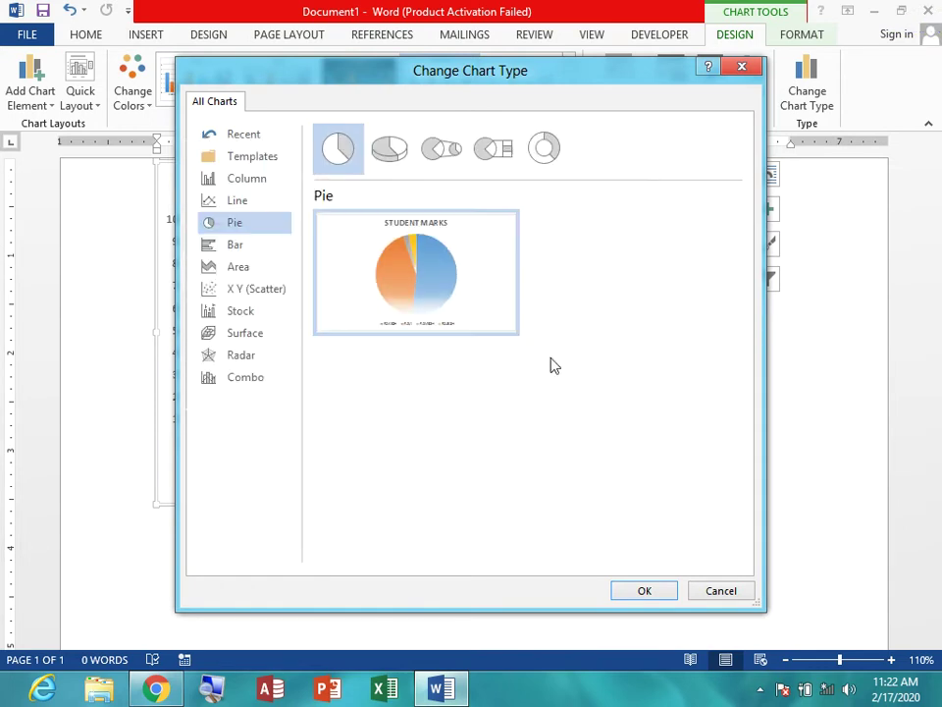
{"action": "left_click", "coordinate": [660, 592]}
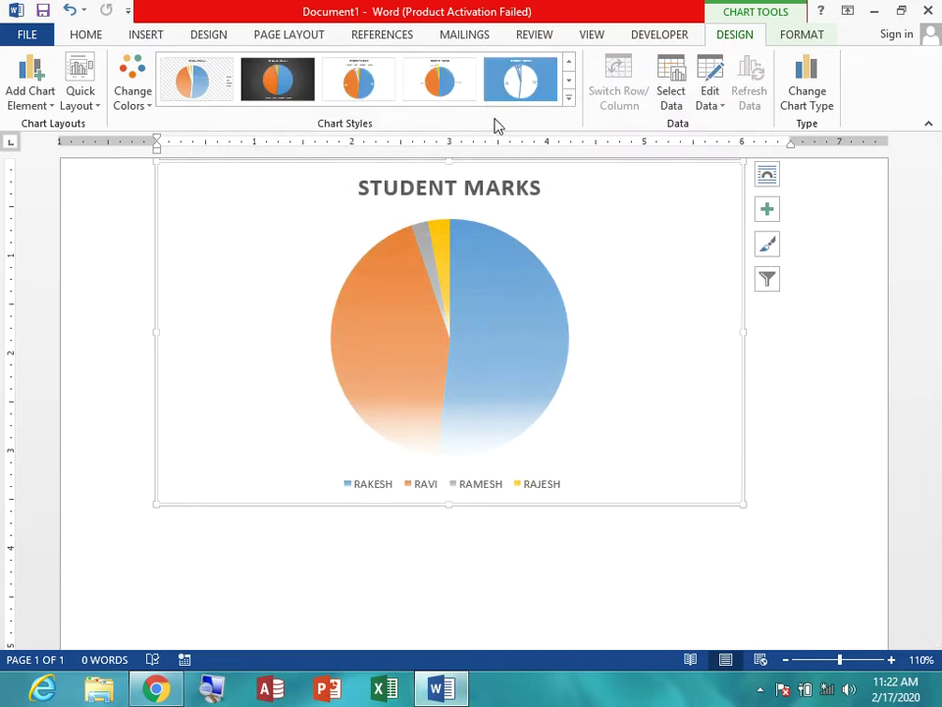
{"action": "left_click", "coordinate": [568, 97]}
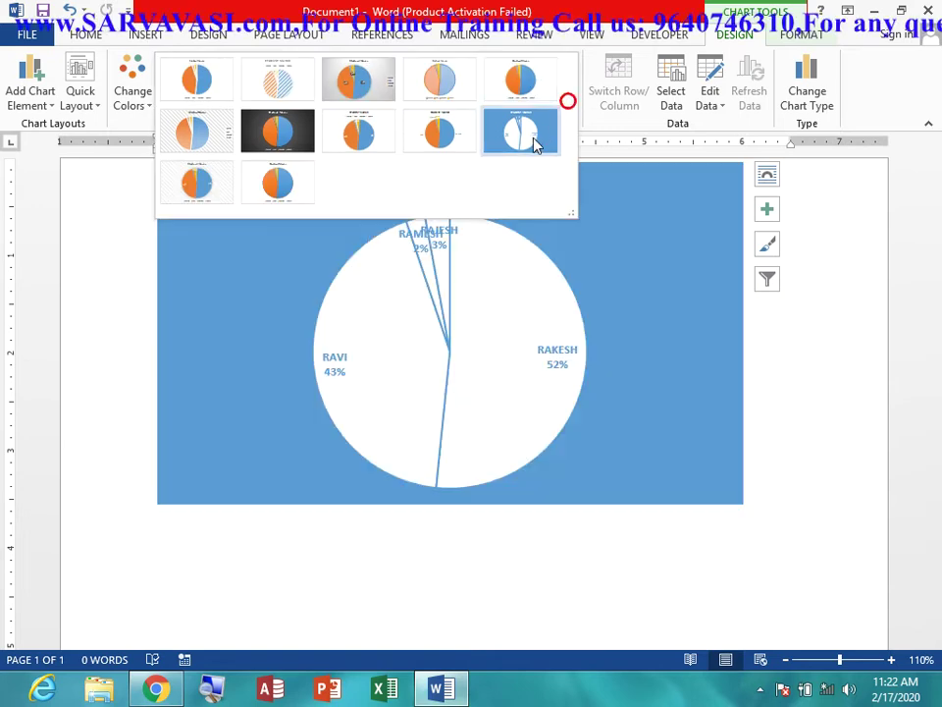
{"action": "left_click", "coordinate": [536, 143]}
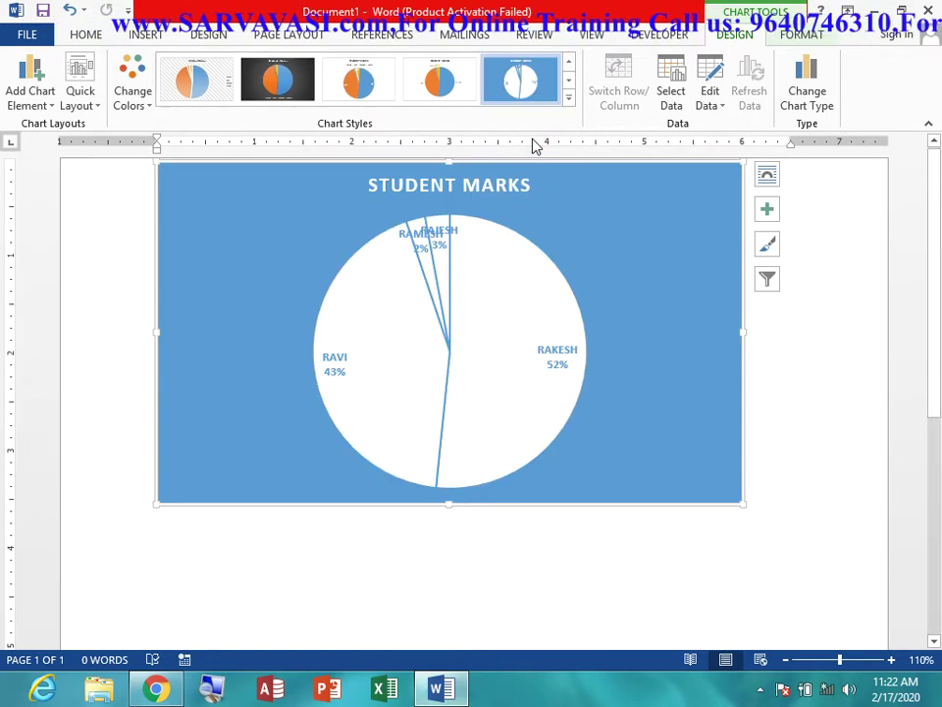
{"action": "left_click", "coordinate": [355, 99]}
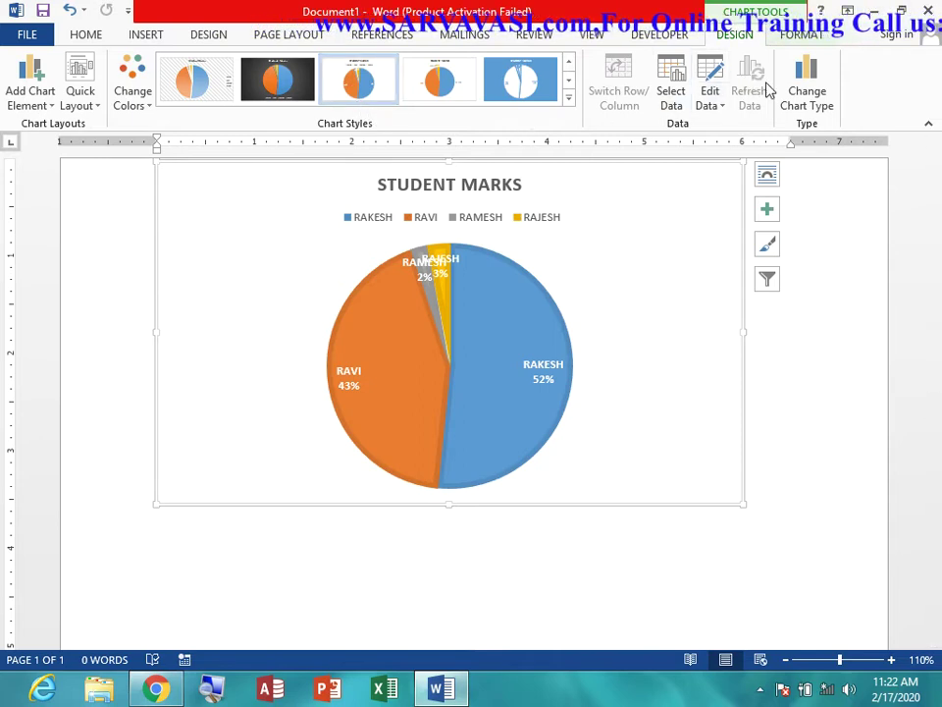
- Change the chart type to Bar > Clustered Bar
{"action": "left_click", "coordinate": [800, 94]}
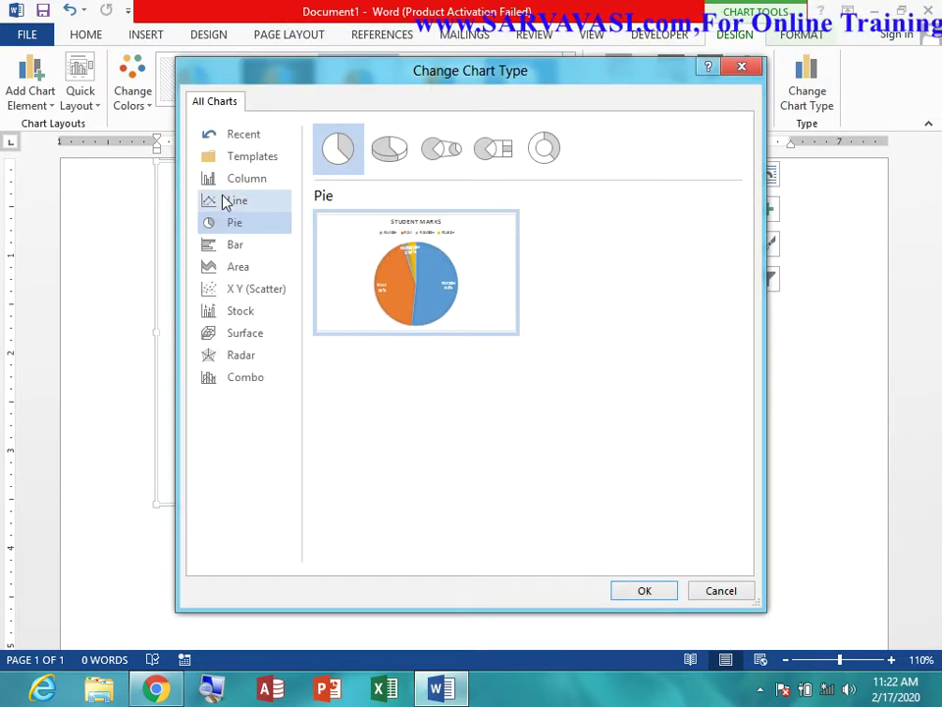
{"action": "left_click", "coordinate": [241, 247]}
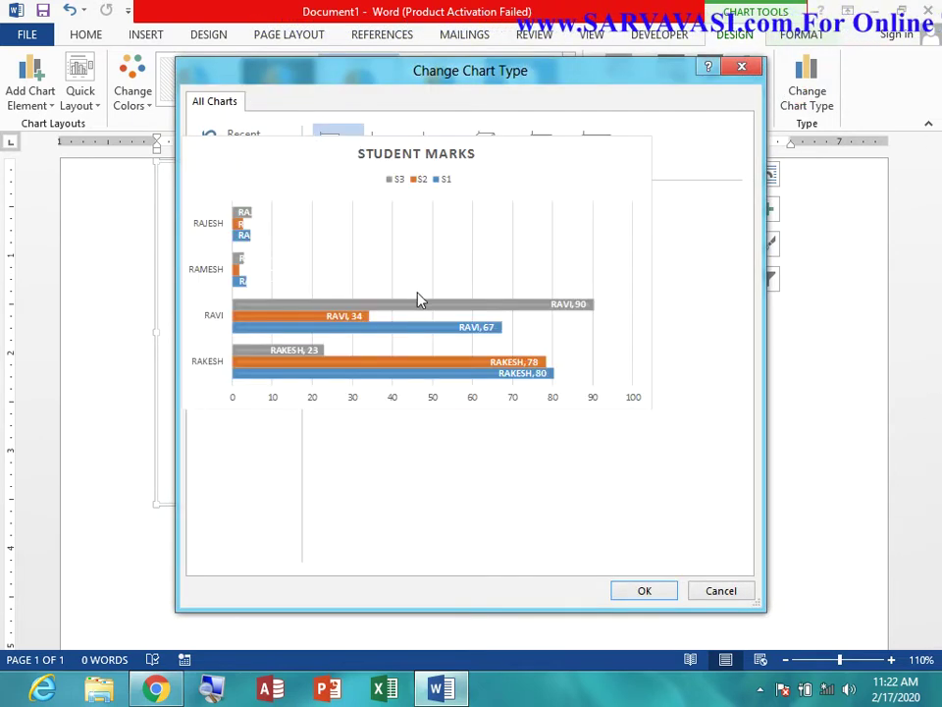
{"action": "left_click", "coordinate": [643, 592]}
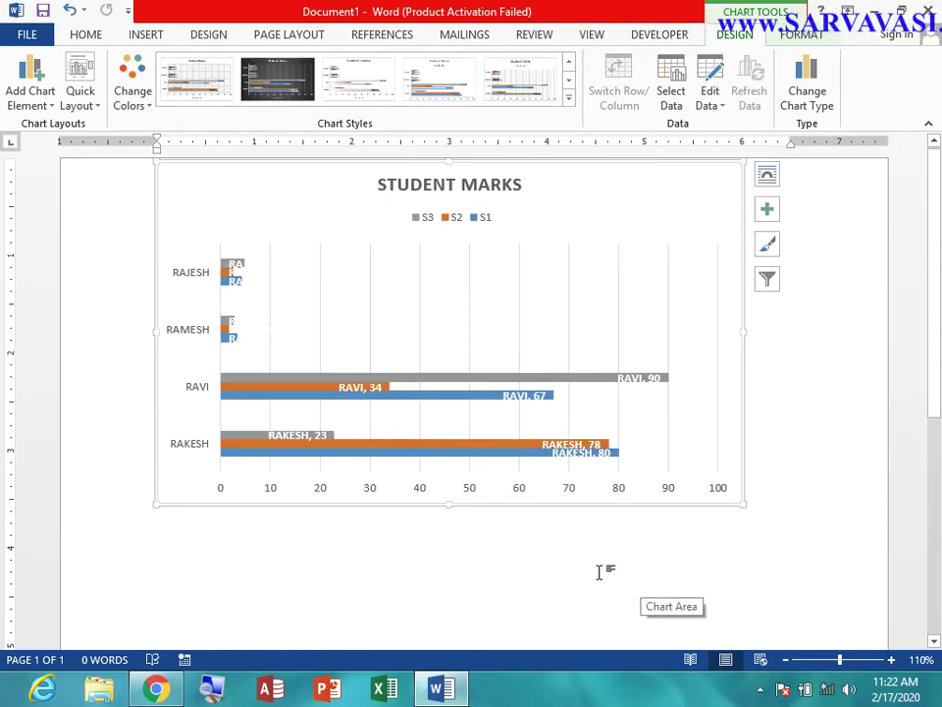
{"action": "left_click", "coordinate": [145, 35]}
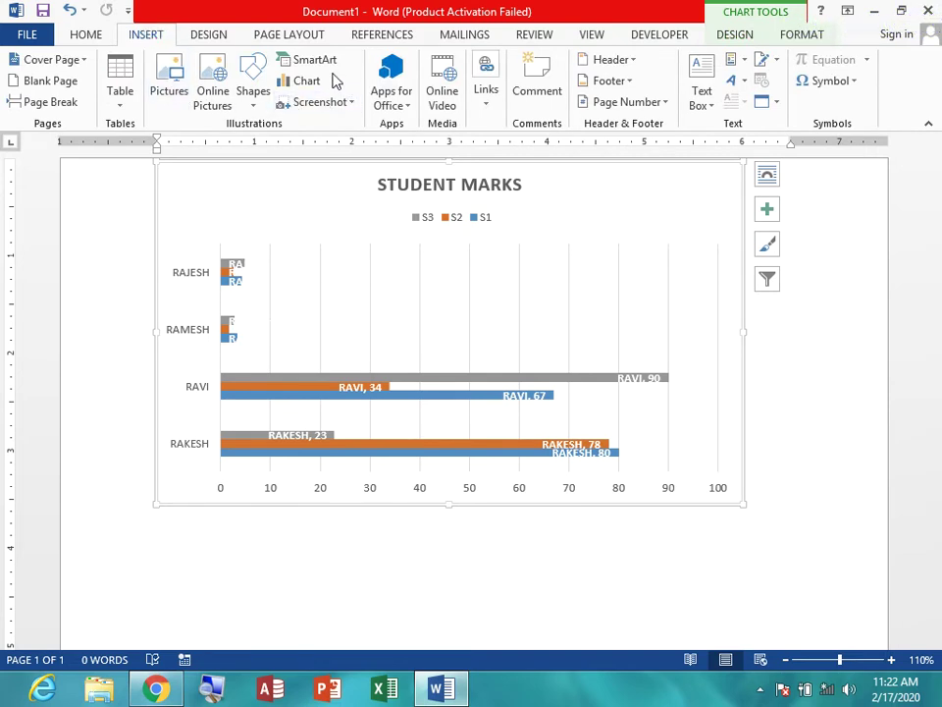
- Browse the Chart Tools Design and Format tabs, then bring up Change Chart Type
{"action": "left_click", "coordinate": [731, 37]}
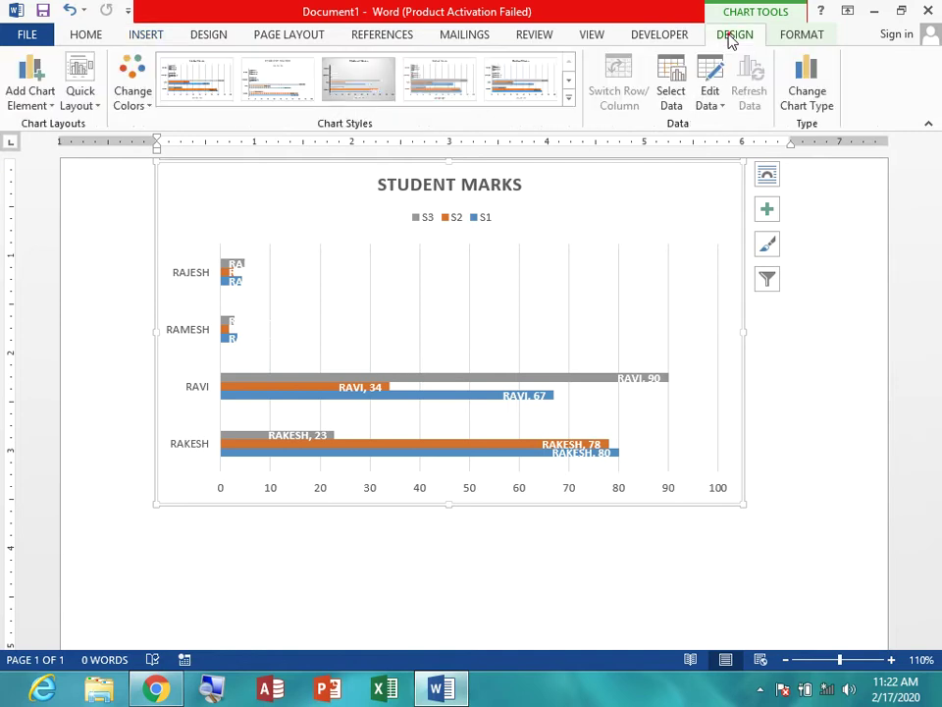
{"action": "left_click", "coordinate": [795, 35]}
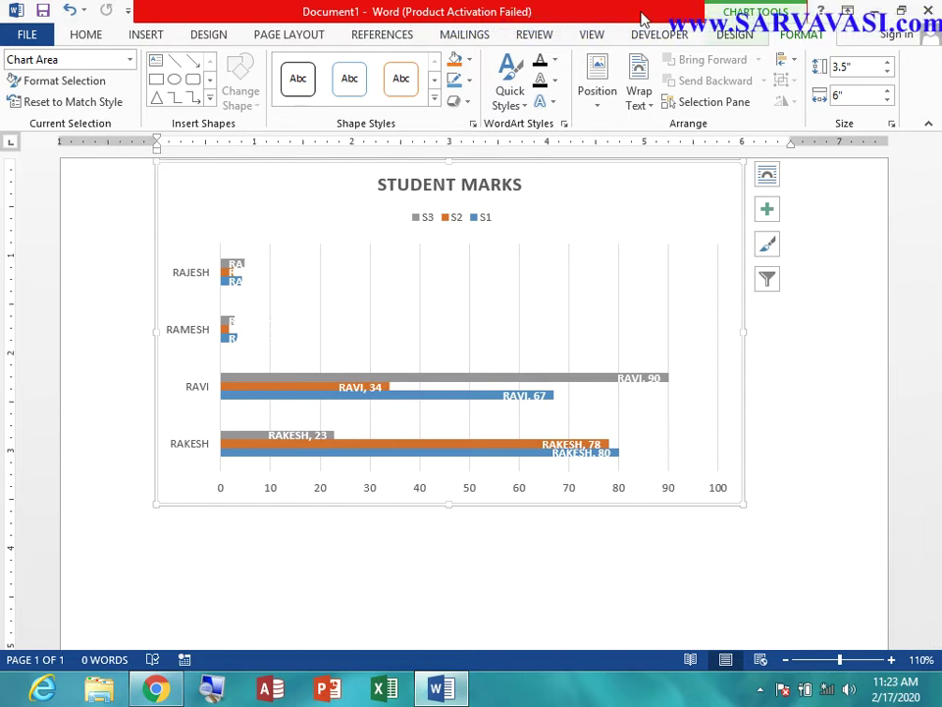
{"action": "left_click", "coordinate": [751, 35]}
- Convert the chart back to clustered columns with a vertical data-label style
{"action": "left_click", "coordinate": [808, 94]}
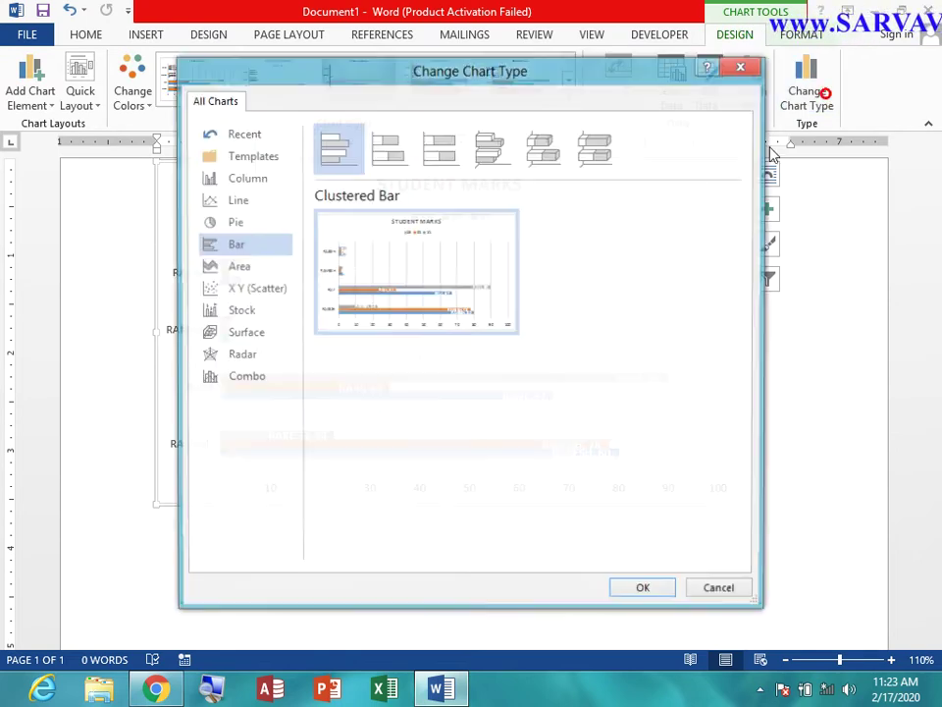
{"action": "left_click", "coordinate": [251, 176]}
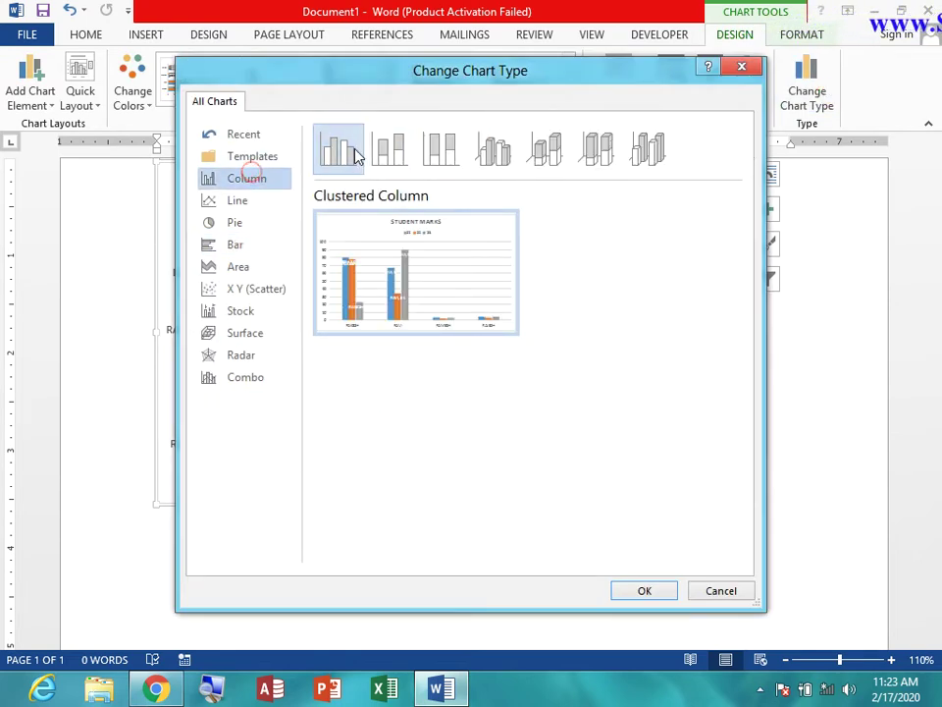
{"action": "left_click", "coordinate": [644, 589]}
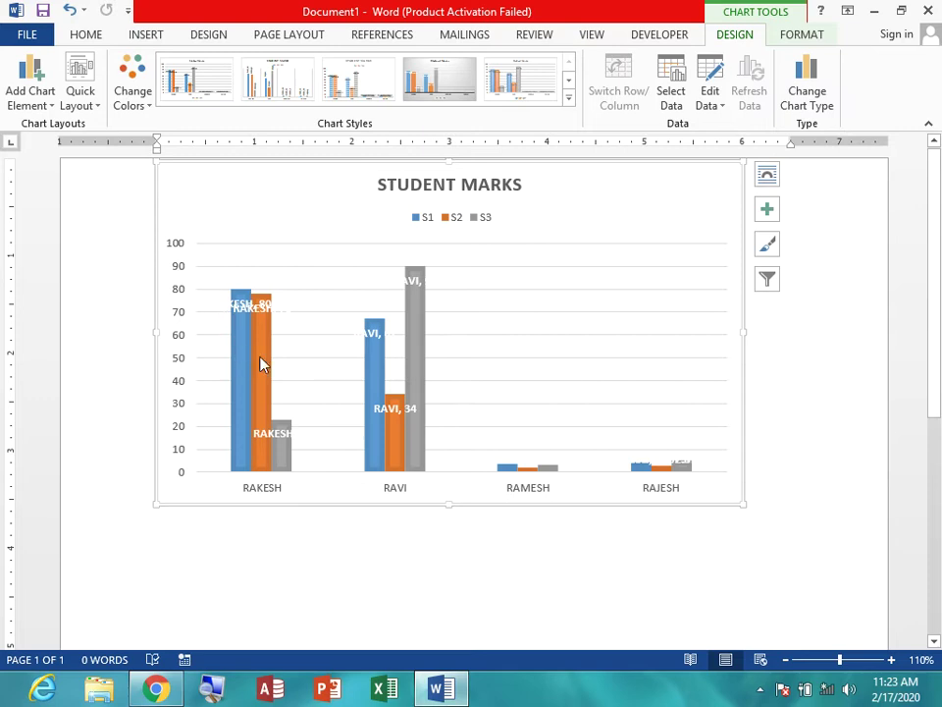
{"action": "left_click", "coordinate": [219, 81]}
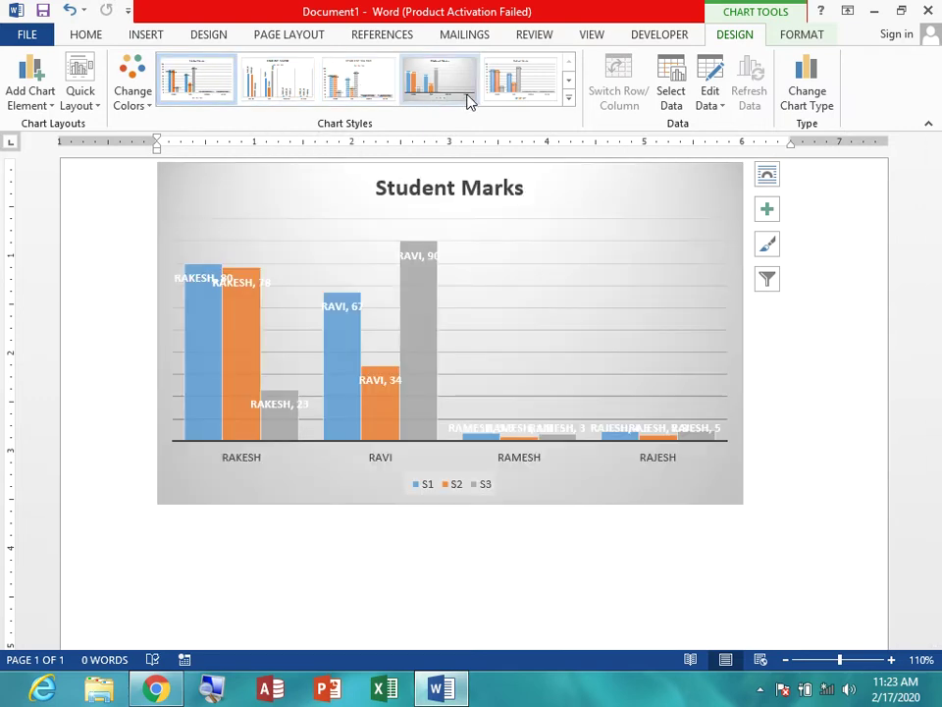
- Apply Quick Layout 1 with title and right-side legend
{"action": "left_click", "coordinate": [80, 87]}
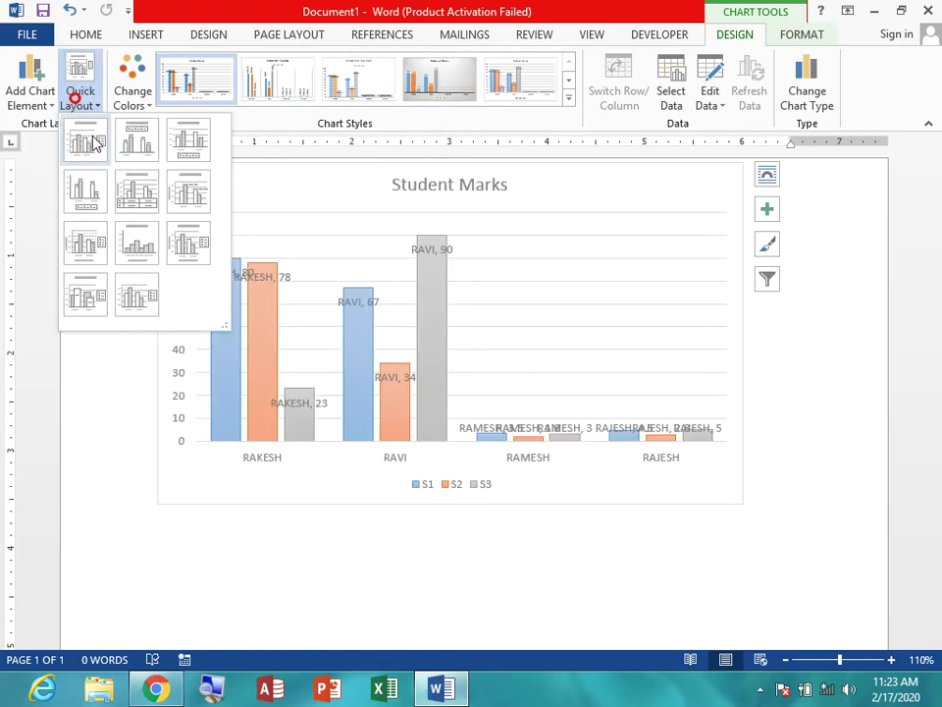
{"action": "left_click", "coordinate": [86, 140]}
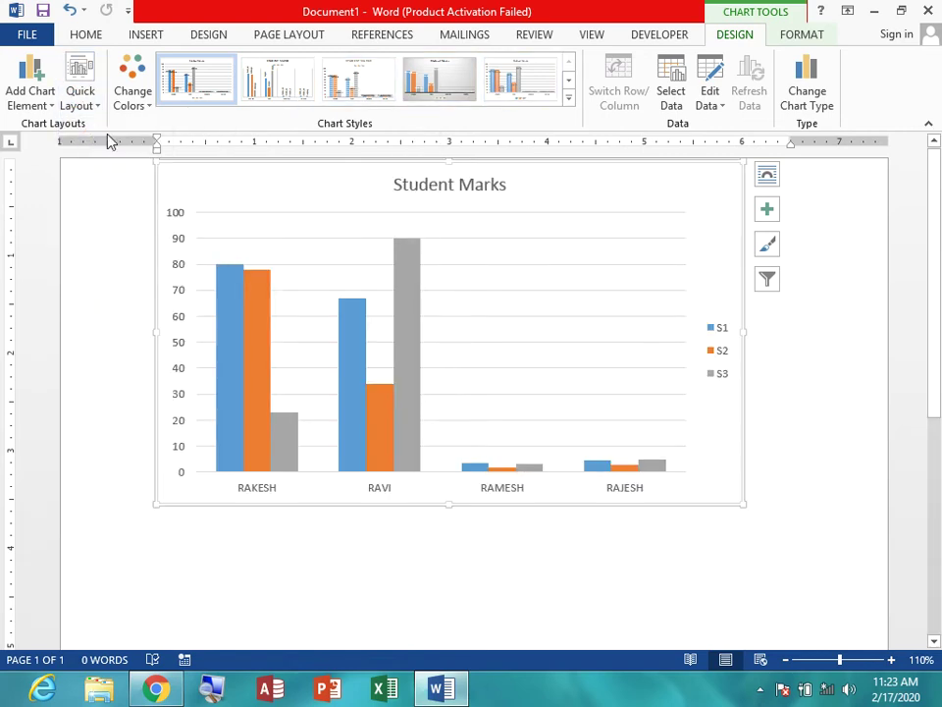
{"action": "left_click", "coordinate": [803, 35]}
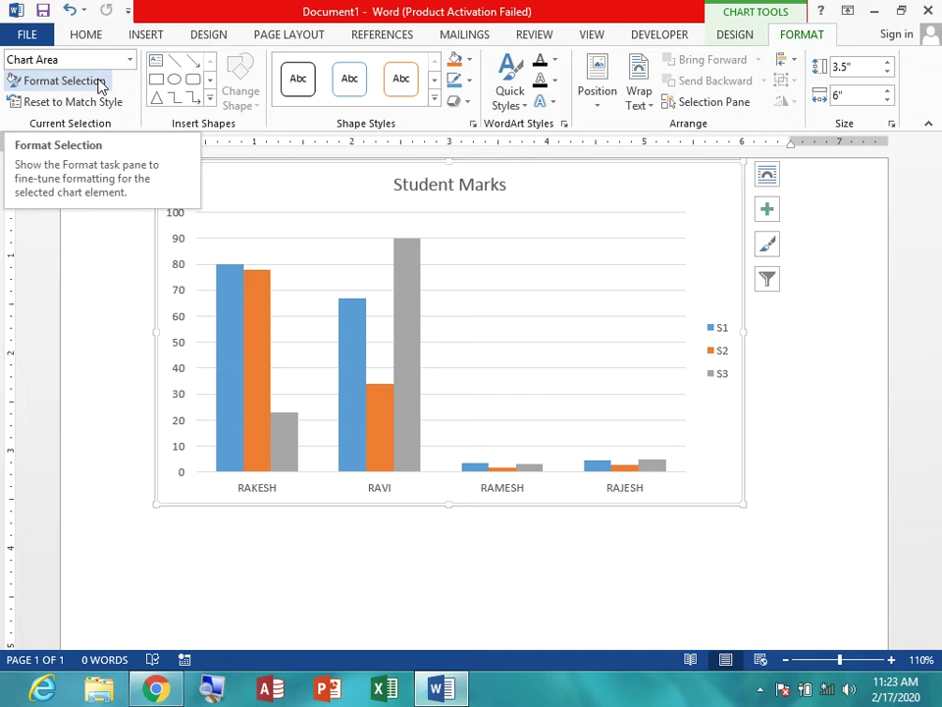
- Open Format Chart Area and try a green gradient fill and a solid fill
{"action": "left_click", "coordinate": [99, 84]}
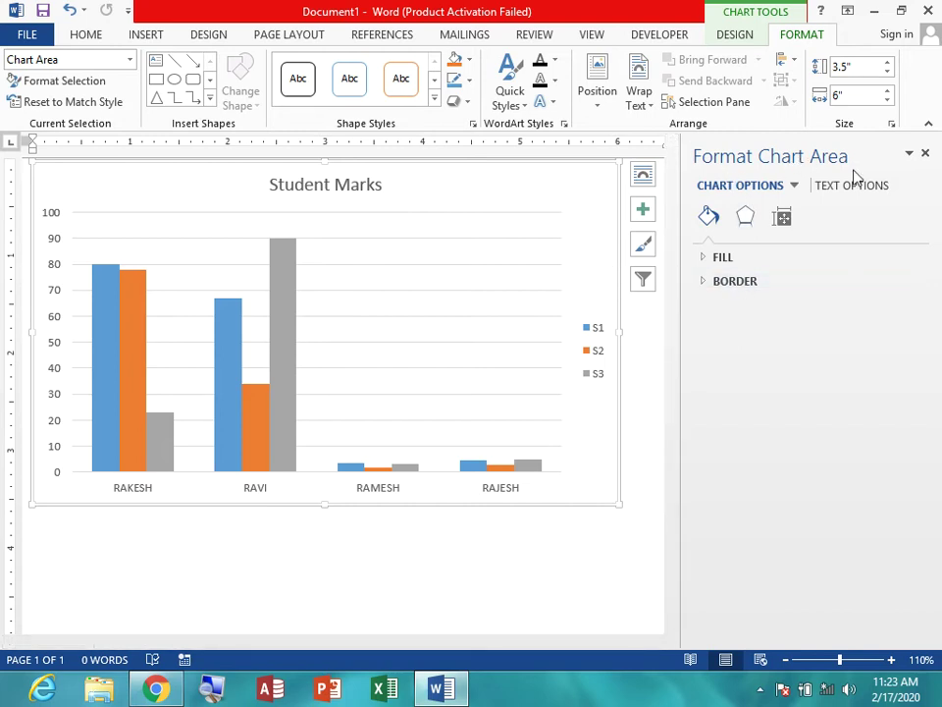
{"action": "left_click", "coordinate": [704, 256]}
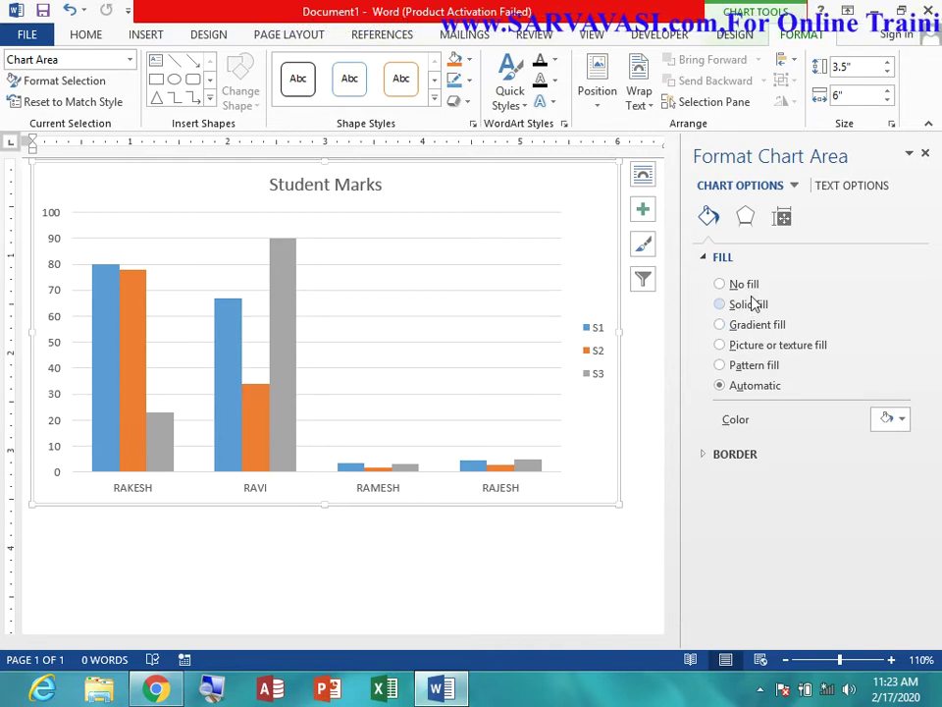
{"action": "left_click", "coordinate": [769, 328]}
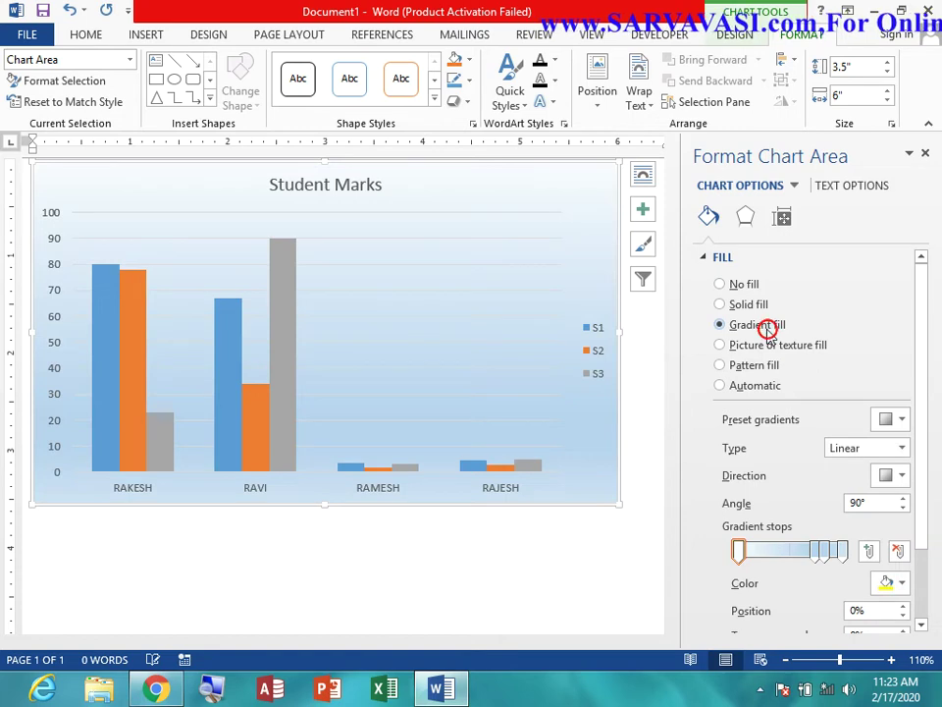
{"action": "left_click", "coordinate": [898, 585]}
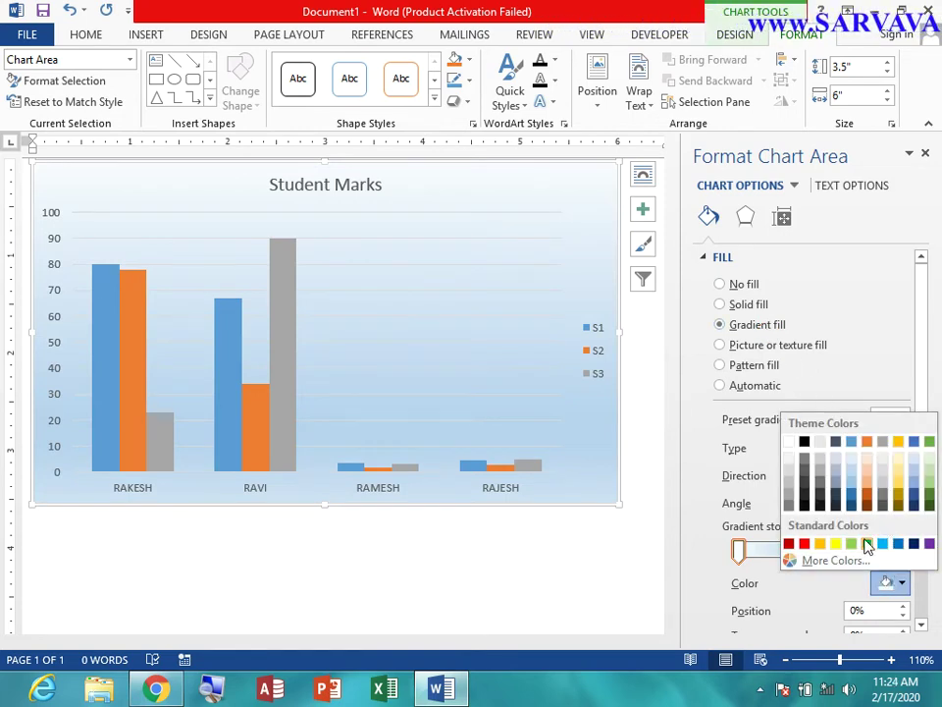
{"action": "left_click", "coordinate": [867, 544]}
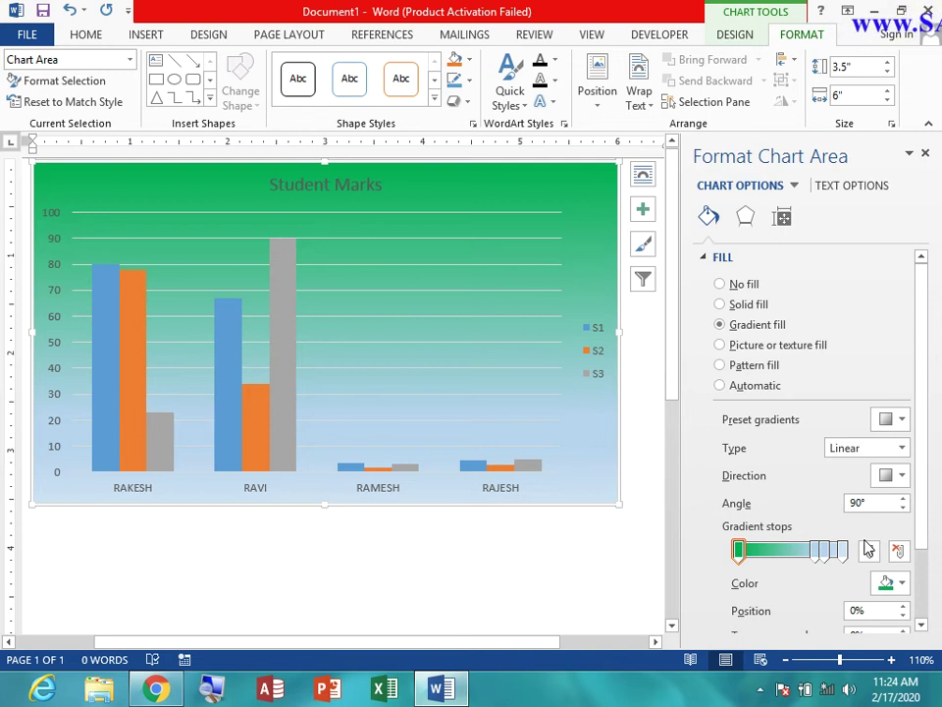
{"action": "left_click", "coordinate": [753, 308]}
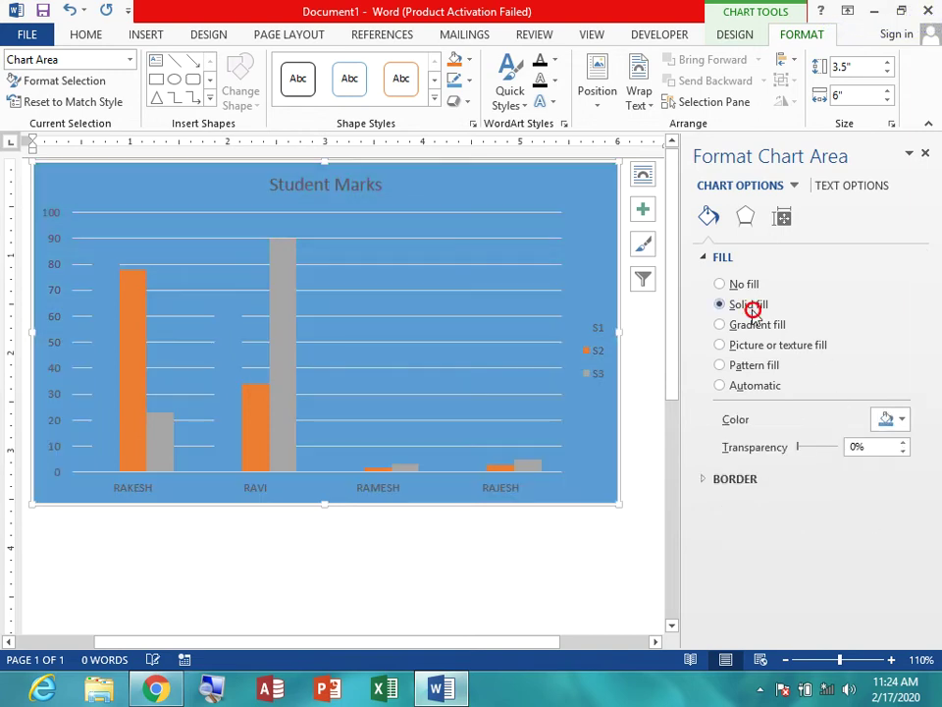
{"action": "left_click", "coordinate": [749, 324]}
- Try parchment texture and vertical and diagonal stripe patterns, then set the chart area to No fill
{"action": "left_click", "coordinate": [760, 364]}
{"action": "left_click", "coordinate": [768, 345]}
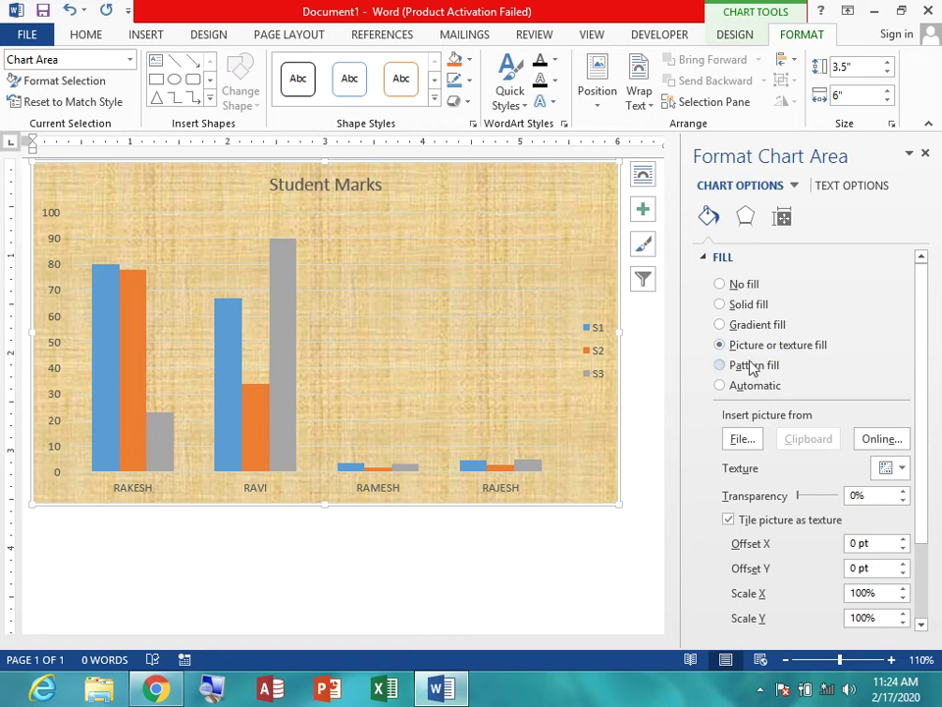
{"action": "left_click", "coordinate": [752, 365]}
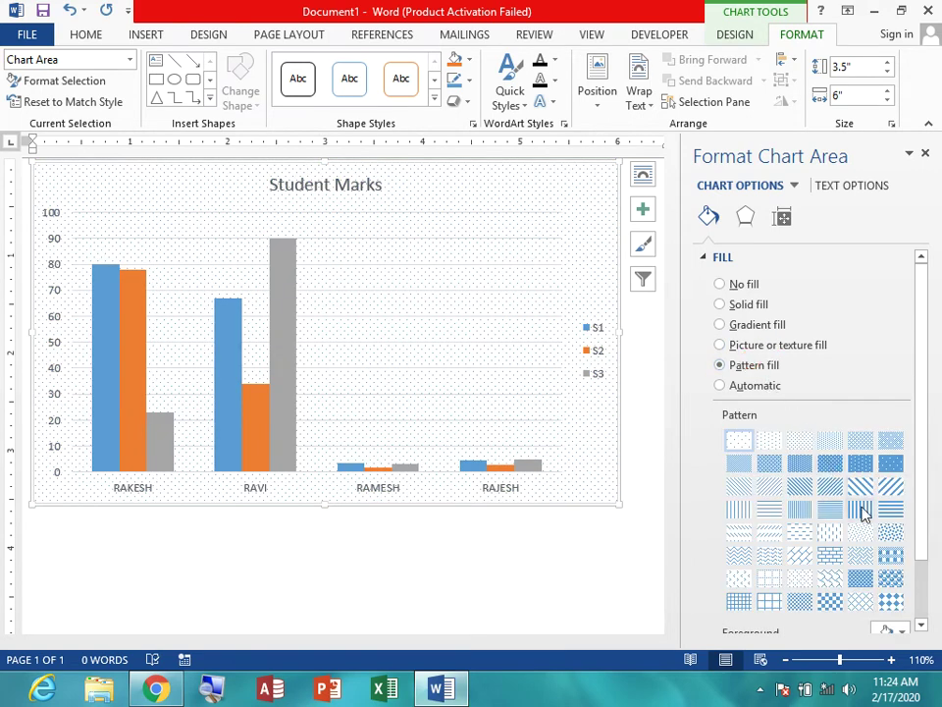
{"action": "left_click", "coordinate": [860, 510]}
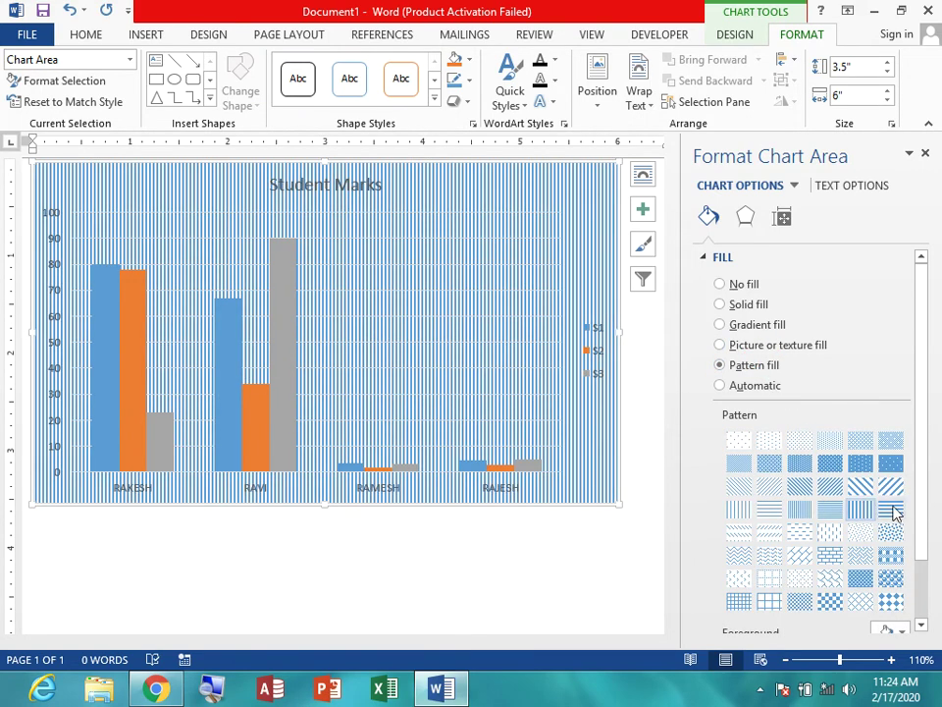
{"action": "left_click", "coordinate": [891, 488]}
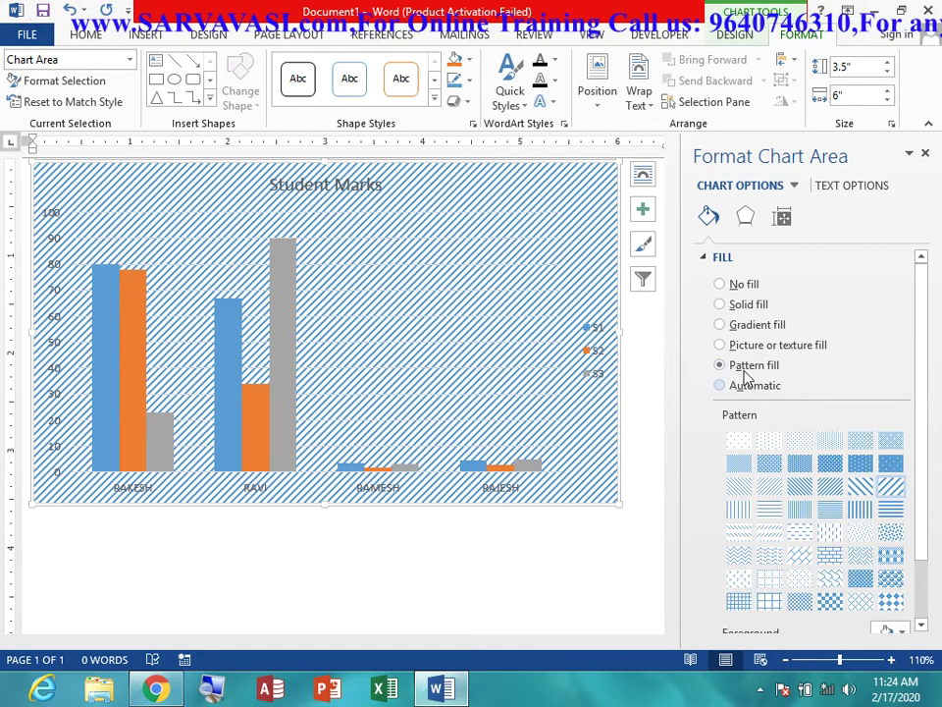
{"action": "left_click", "coordinate": [742, 285]}
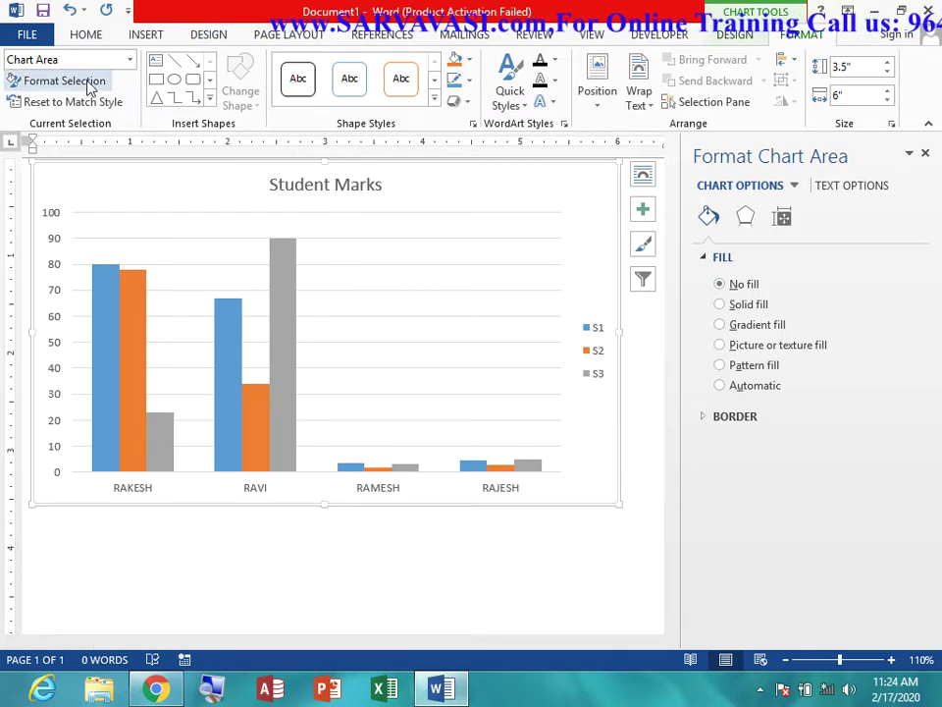
{"action": "left_click", "coordinate": [127, 61]}
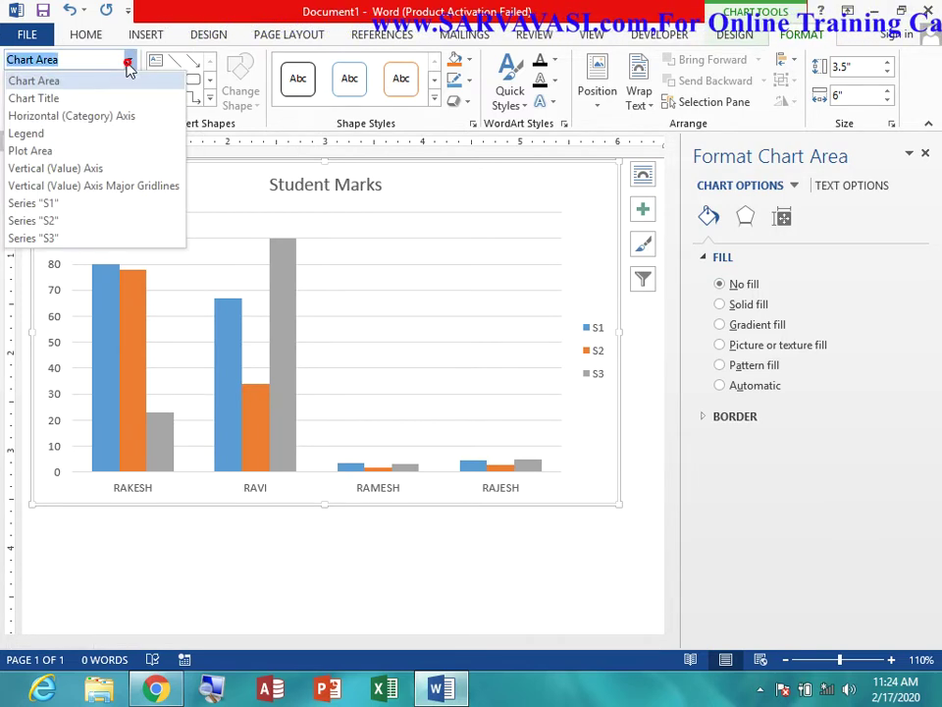
- Try gradient, solid and texture fills on the Student Marks title, then apply a blue crosshatch pattern
{"action": "left_click", "coordinate": [94, 98]}
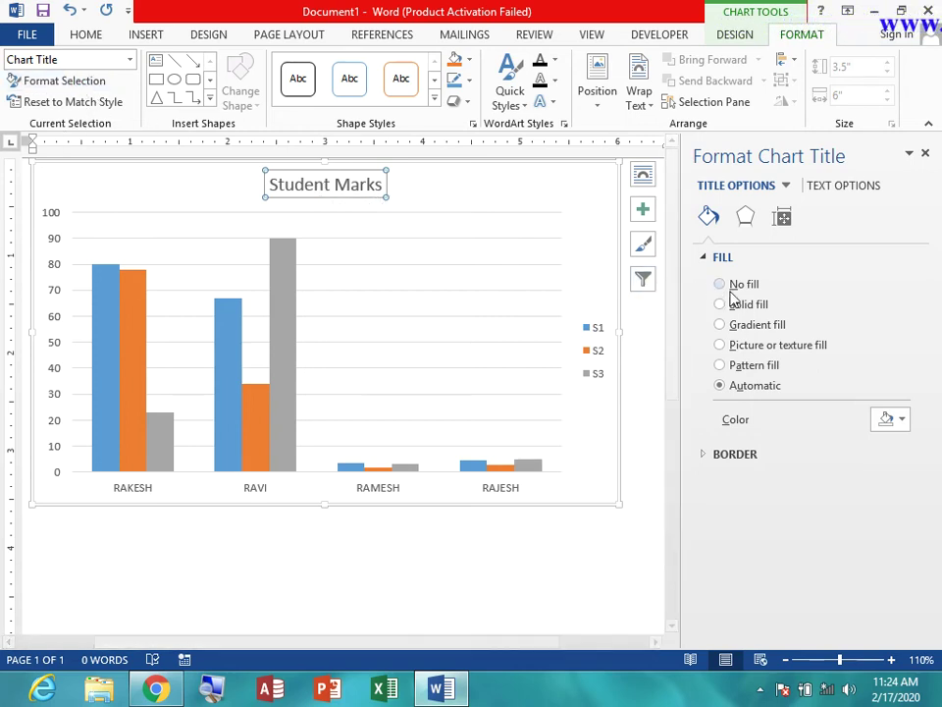
{"action": "left_click", "coordinate": [759, 327]}
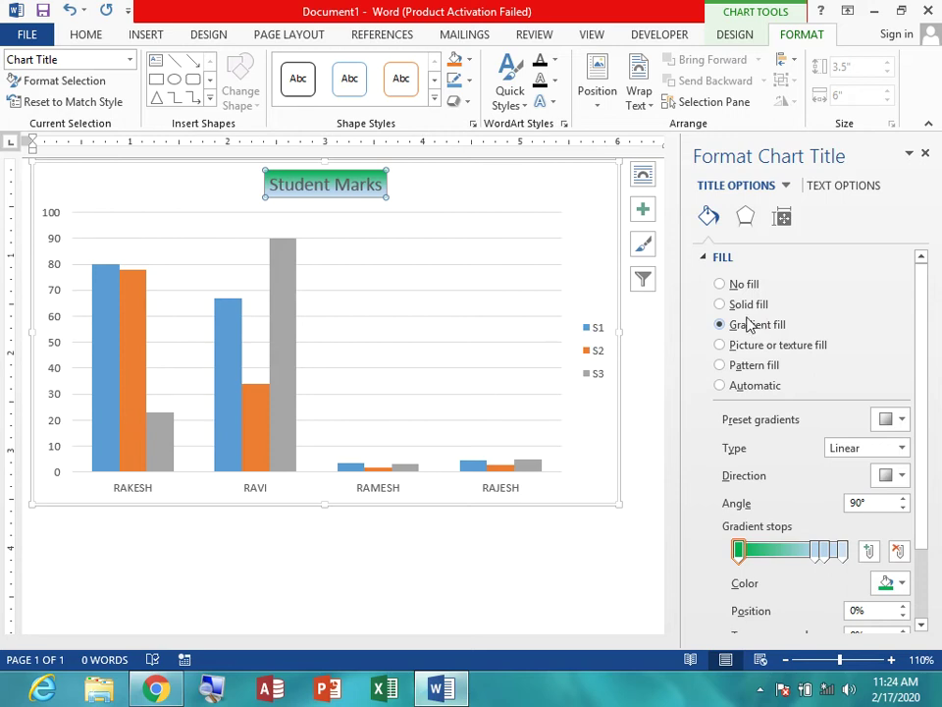
{"action": "left_click", "coordinate": [743, 307]}
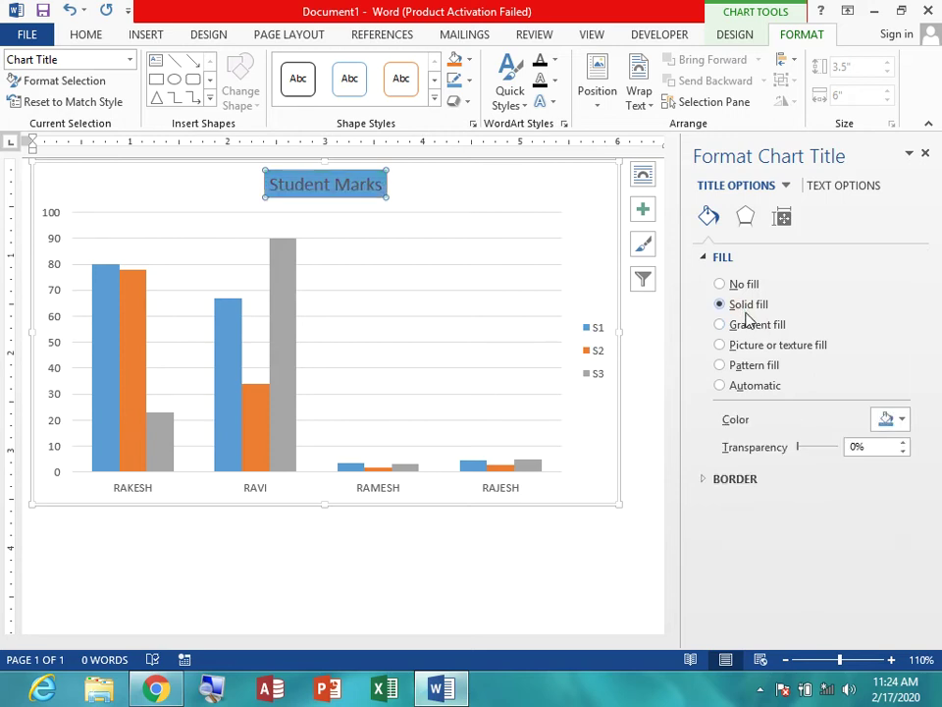
{"action": "left_click", "coordinate": [765, 351]}
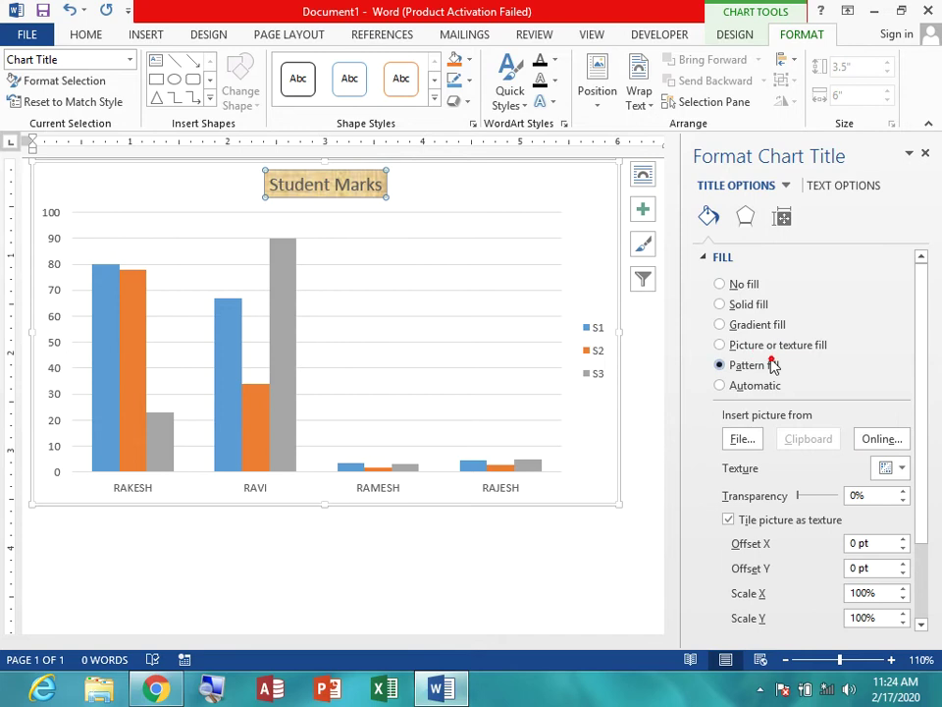
{"action": "left_click", "coordinate": [773, 365]}
{"action": "left_click", "coordinate": [834, 579]}
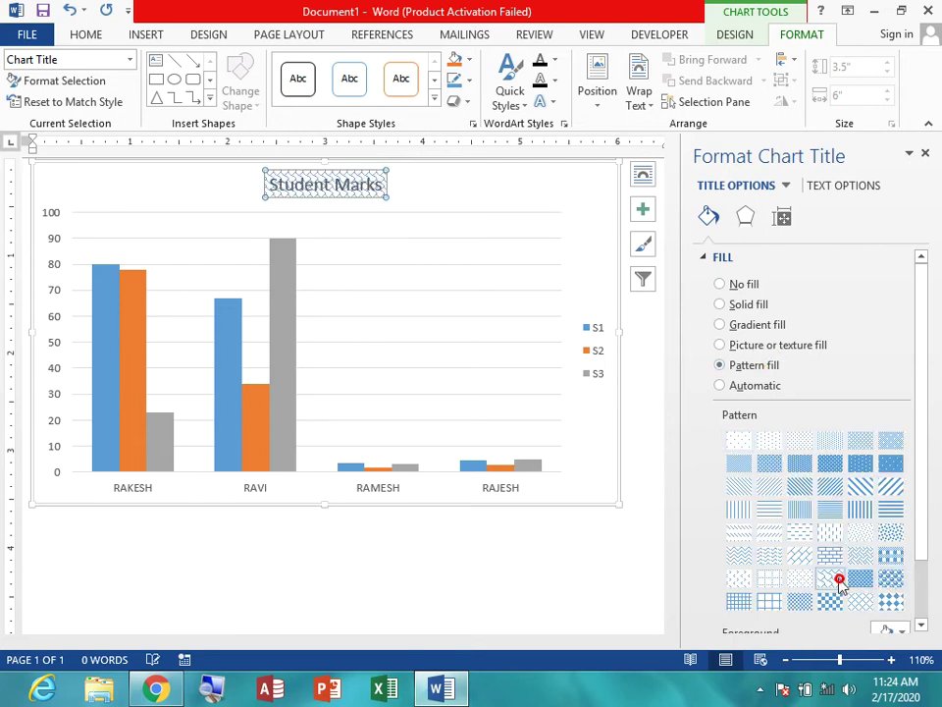
{"action": "mouse_move", "coordinate": [325, 184]}
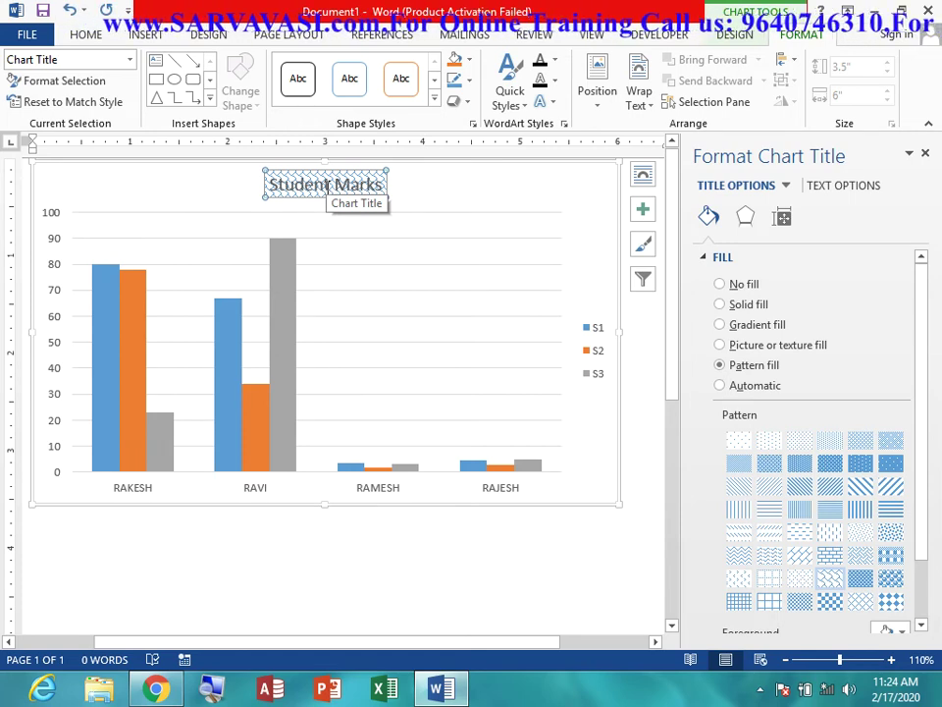
{"action": "left_click", "coordinate": [129, 60]}
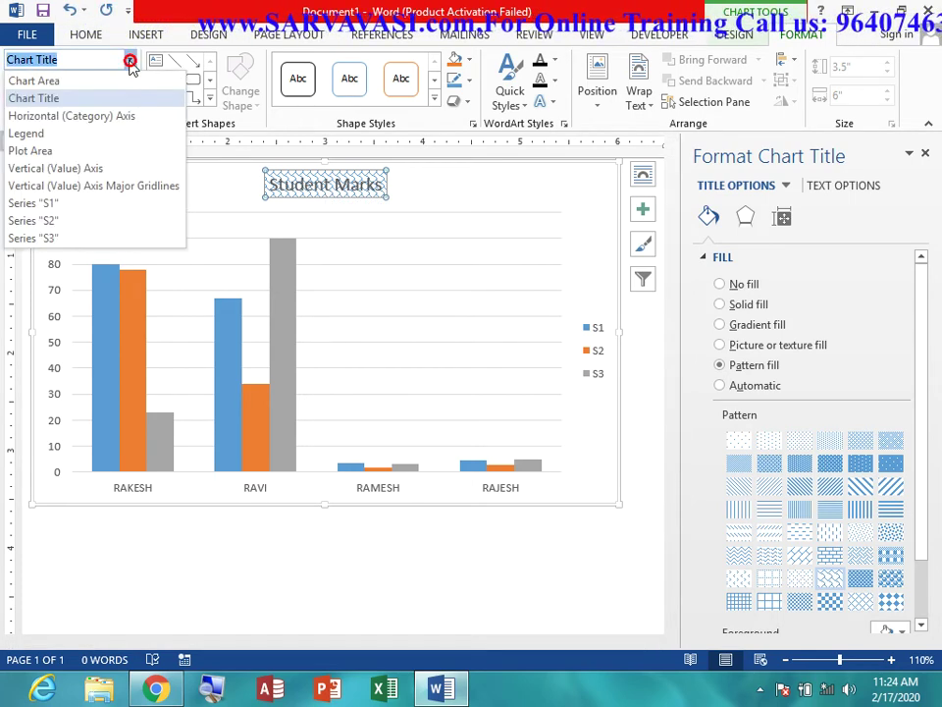
- Select the legend and move it to the bottom of the chart
{"action": "left_click", "coordinate": [87, 137]}
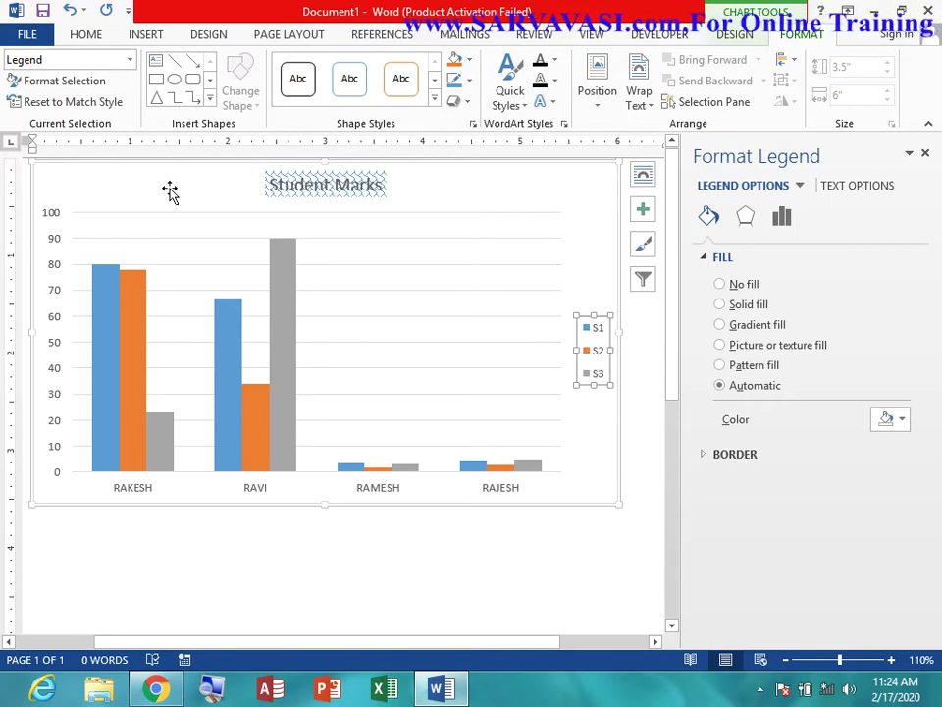
{"action": "left_click", "coordinate": [64, 81]}
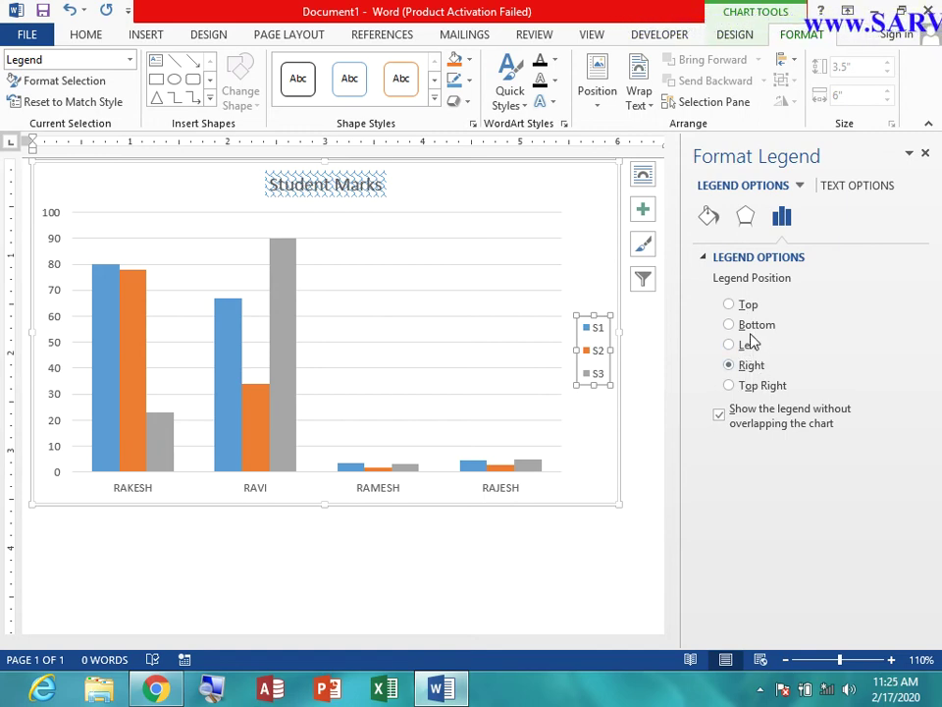
{"action": "left_click", "coordinate": [751, 326]}
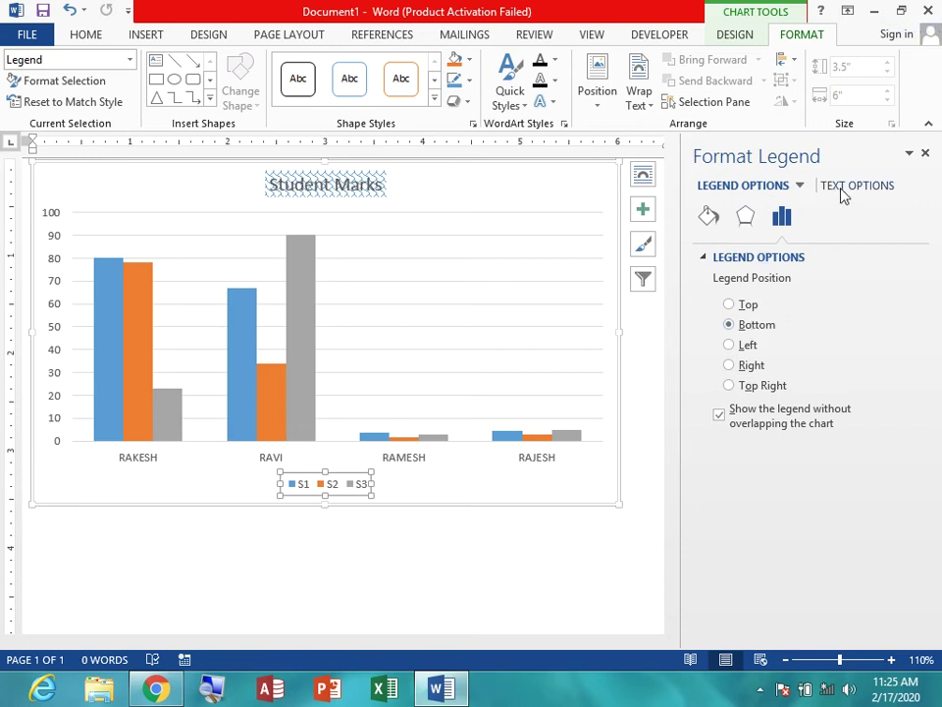
- Try a solid blue fill on the legend, then give it a green gradient fill
{"action": "left_click", "coordinate": [708, 218]}
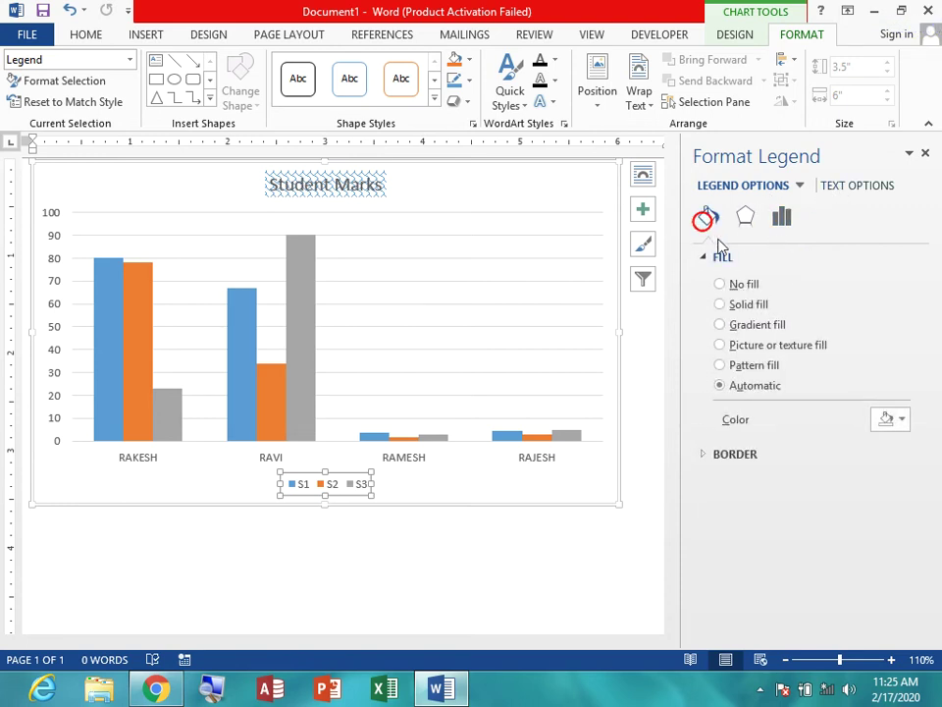
{"action": "left_click", "coordinate": [738, 306]}
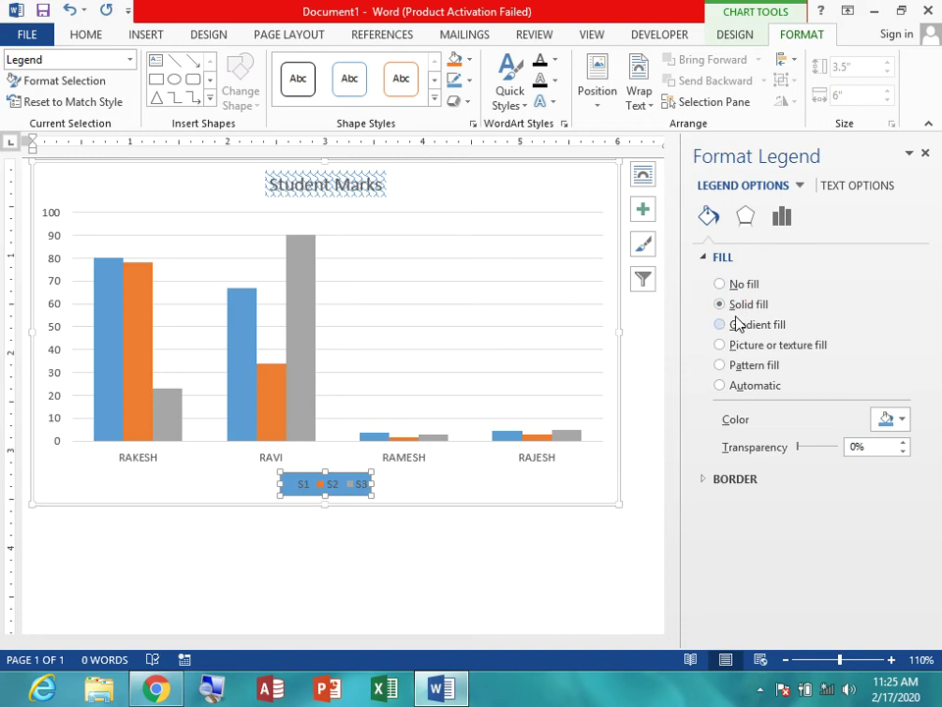
{"action": "left_click", "coordinate": [737, 325]}
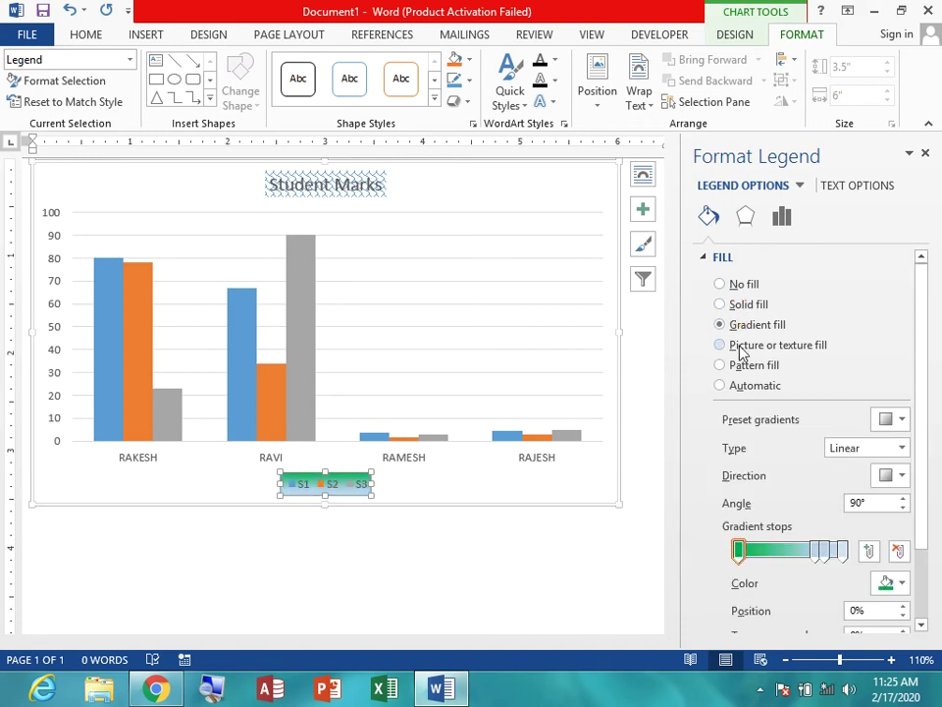
{"action": "left_click", "coordinate": [131, 59]}
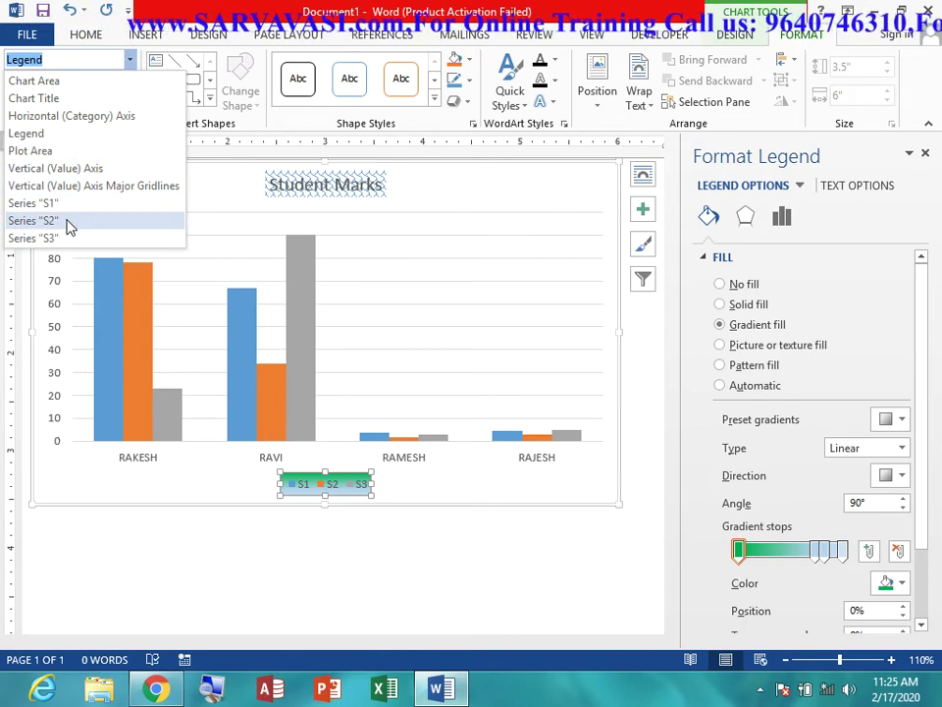
- Give the chart's plot area a green gradient fill
{"action": "left_click", "coordinate": [73, 152]}
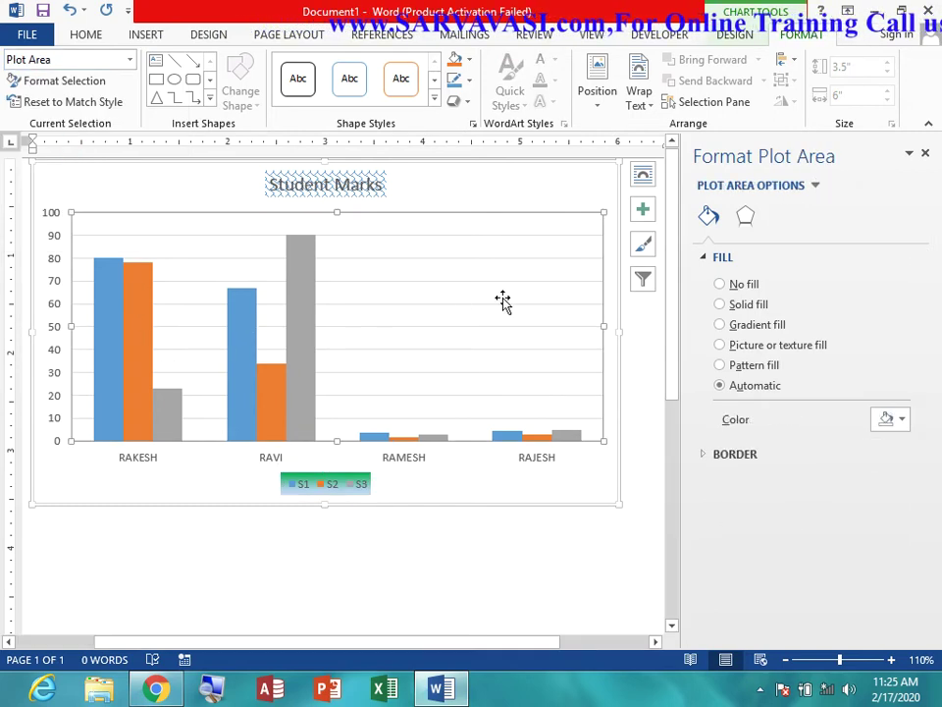
{"action": "left_click", "coordinate": [754, 325]}
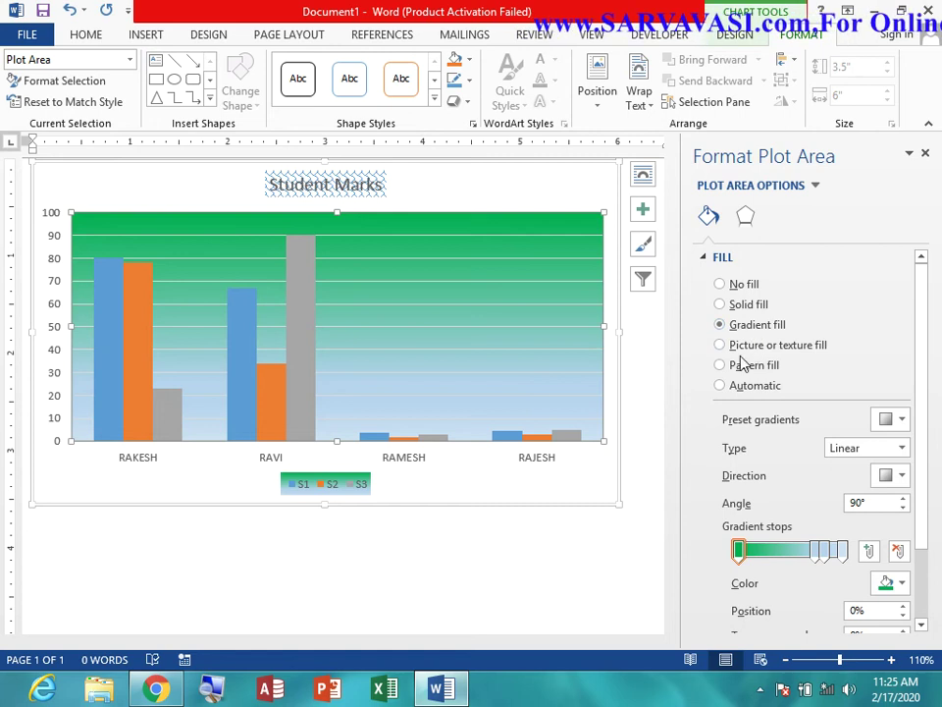
{"action": "left_click", "coordinate": [79, 59]}
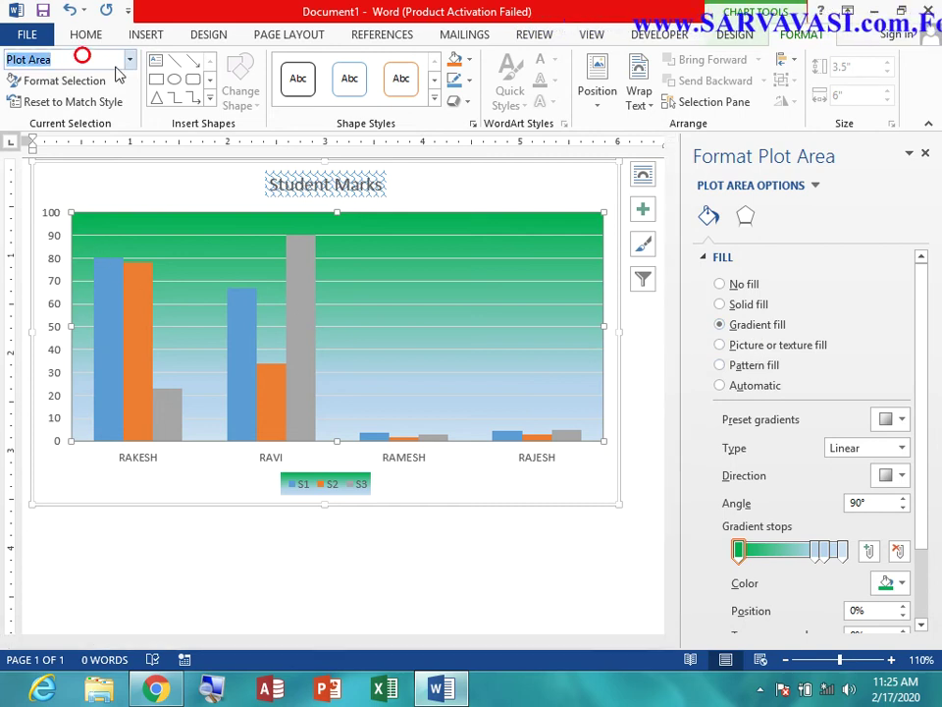
{"action": "left_click", "coordinate": [130, 60]}
- Give the vertical value axis a picture or texture fill after trying a gradient
{"action": "left_click", "coordinate": [105, 169]}
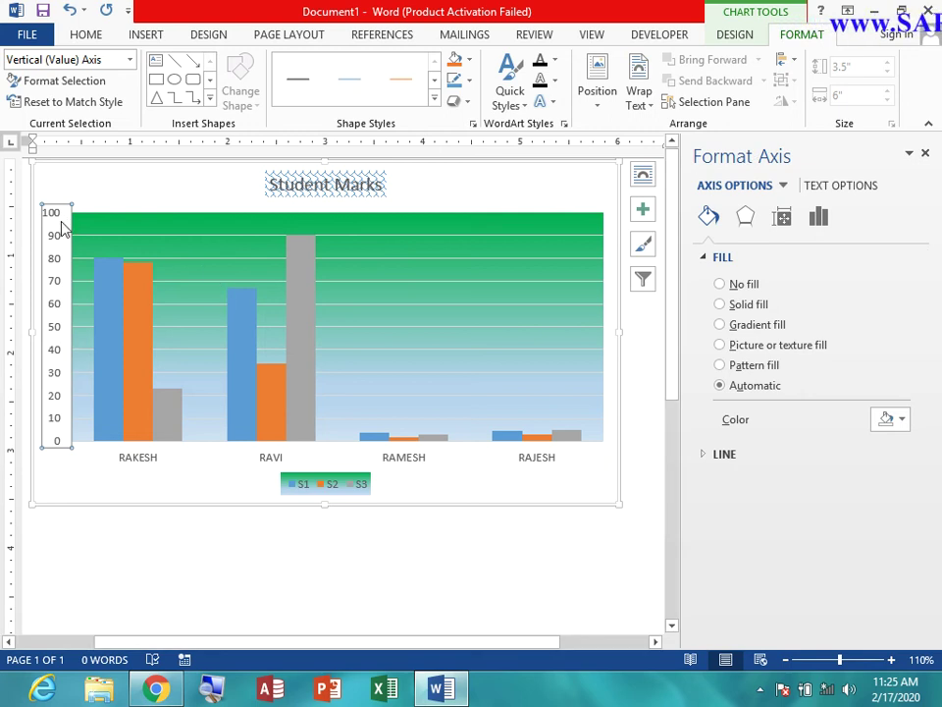
{"action": "left_click", "coordinate": [771, 325]}
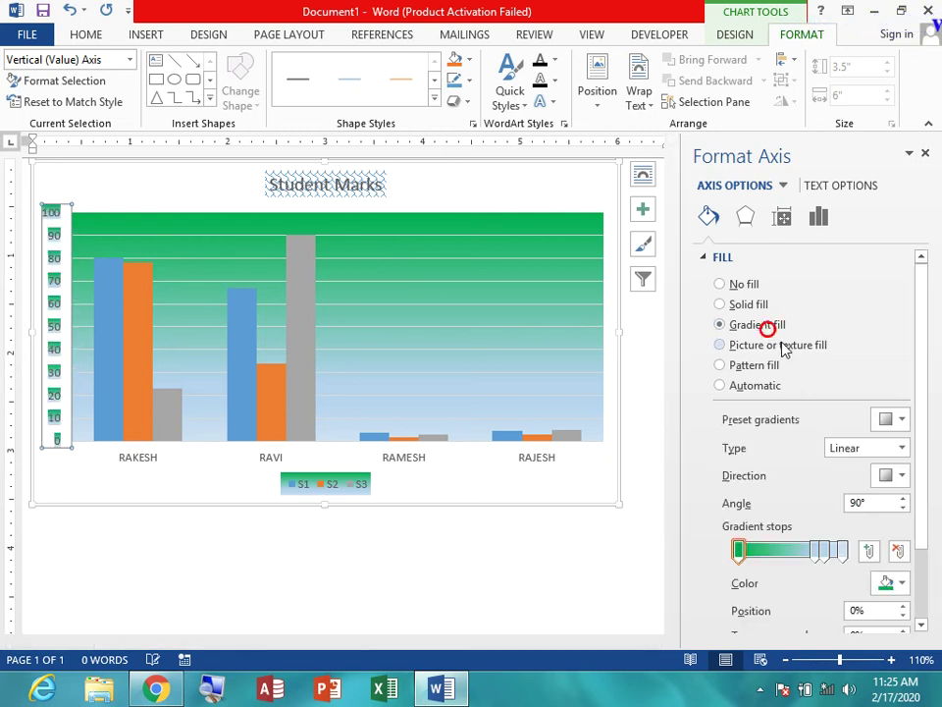
{"action": "left_click", "coordinate": [783, 345]}
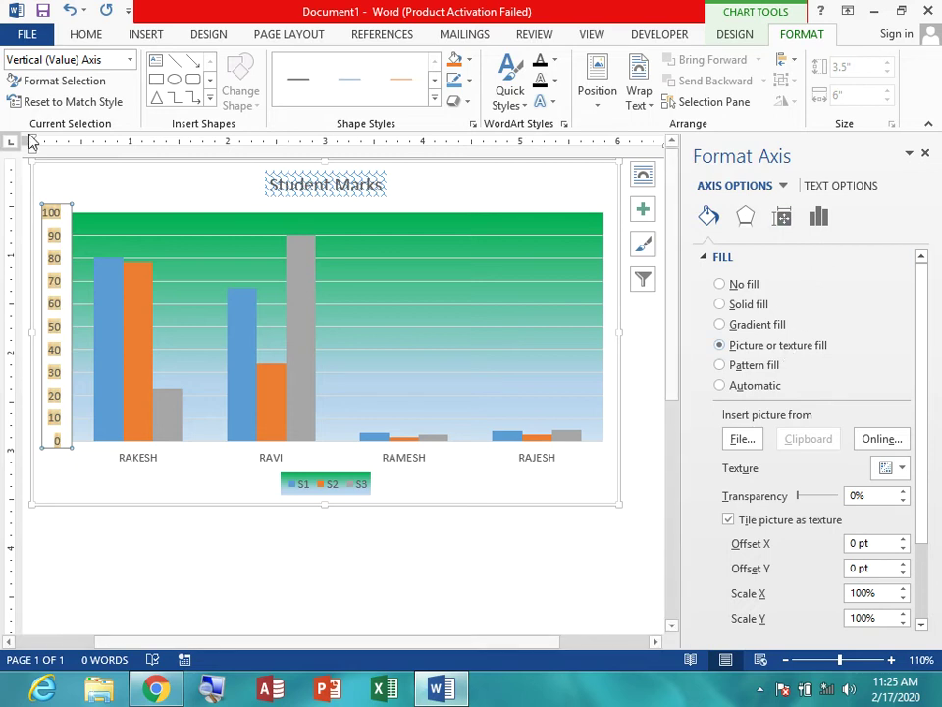
- Draw an oval shape over the chart's plot area
{"action": "left_click", "coordinate": [210, 98]}
{"action": "left_click", "coordinate": [219, 218]}
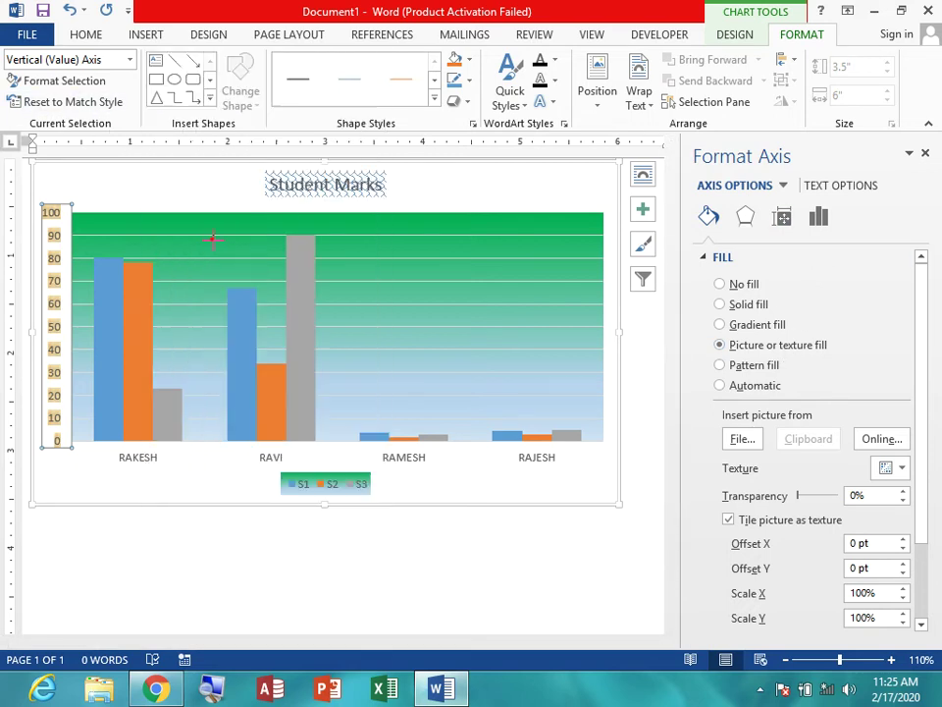
{"action": "left_click_drag", "start_coordinate": [438, 281], "coordinate": [550, 342]}
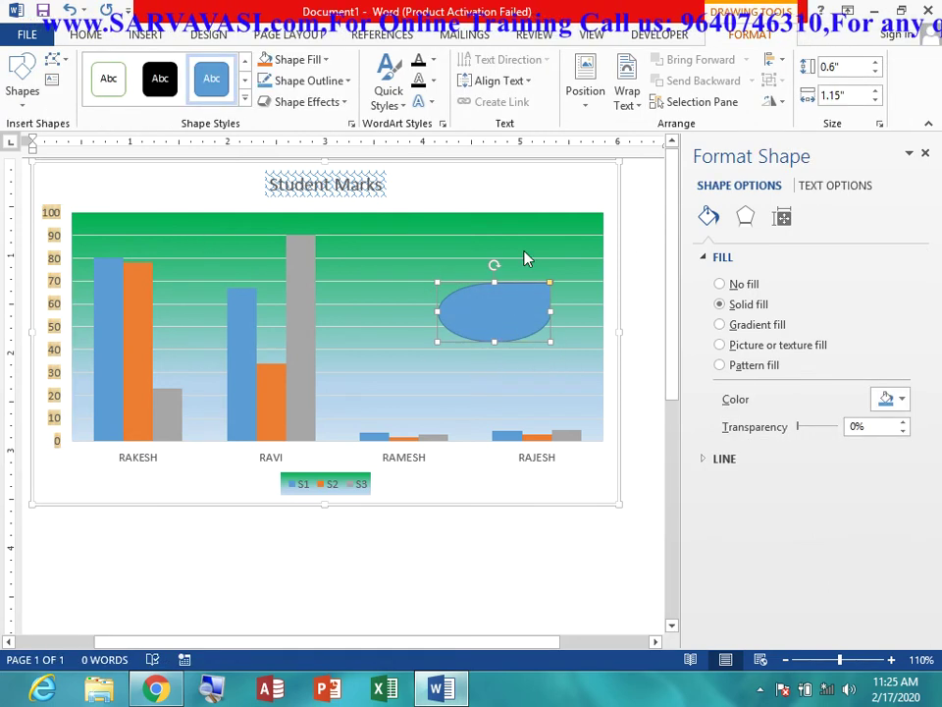
- Deselect the new blue oval and bring up the Insert tab tools
{"action": "left_click", "coordinate": [620, 589]}
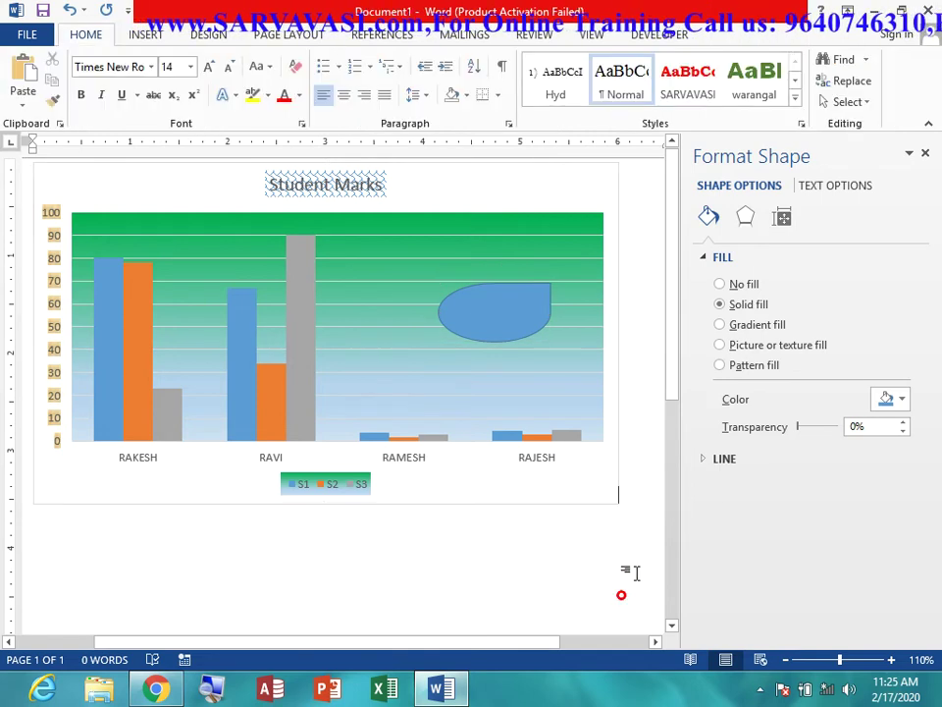
{"action": "left_click", "coordinate": [148, 35]}
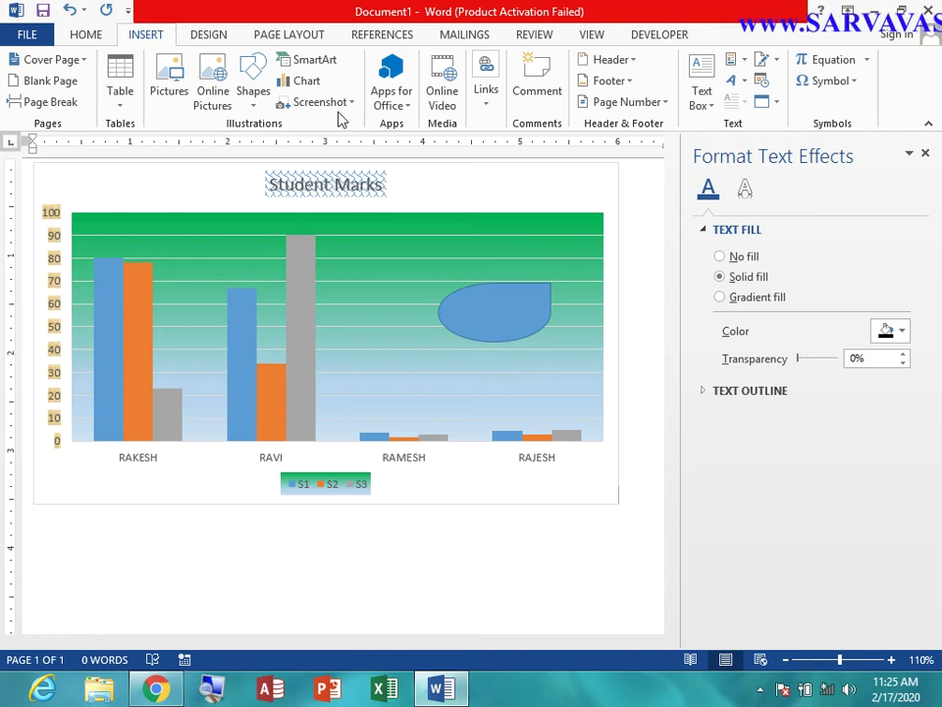
- Choose Screen Clipping from the Screenshot dropdown on the Insert tab
{"action": "left_click", "coordinate": [346, 102]}
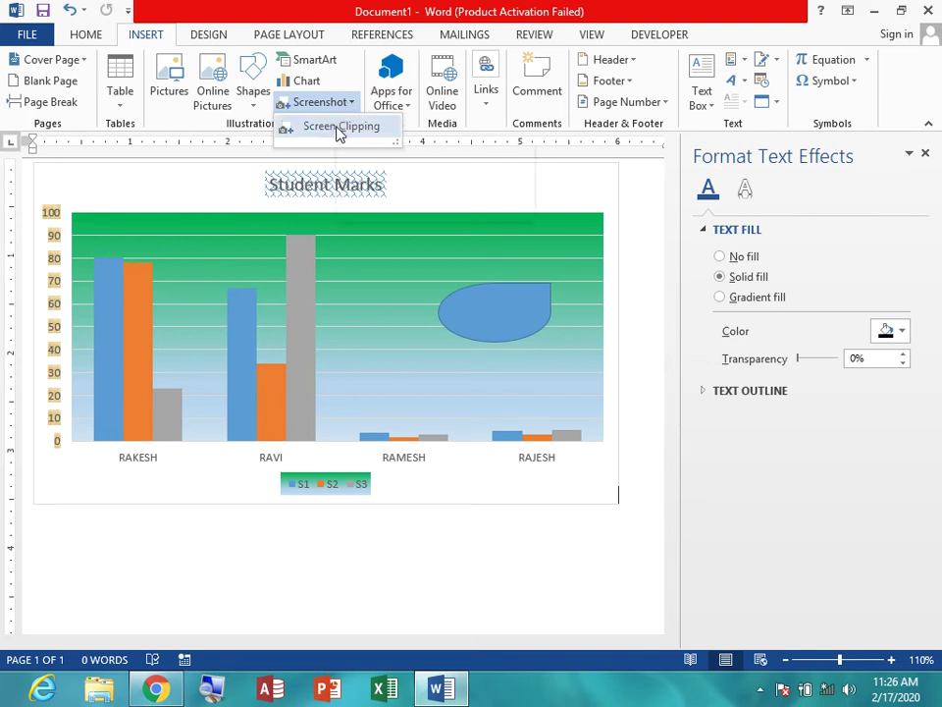
{"action": "left_click", "coordinate": [339, 132]}
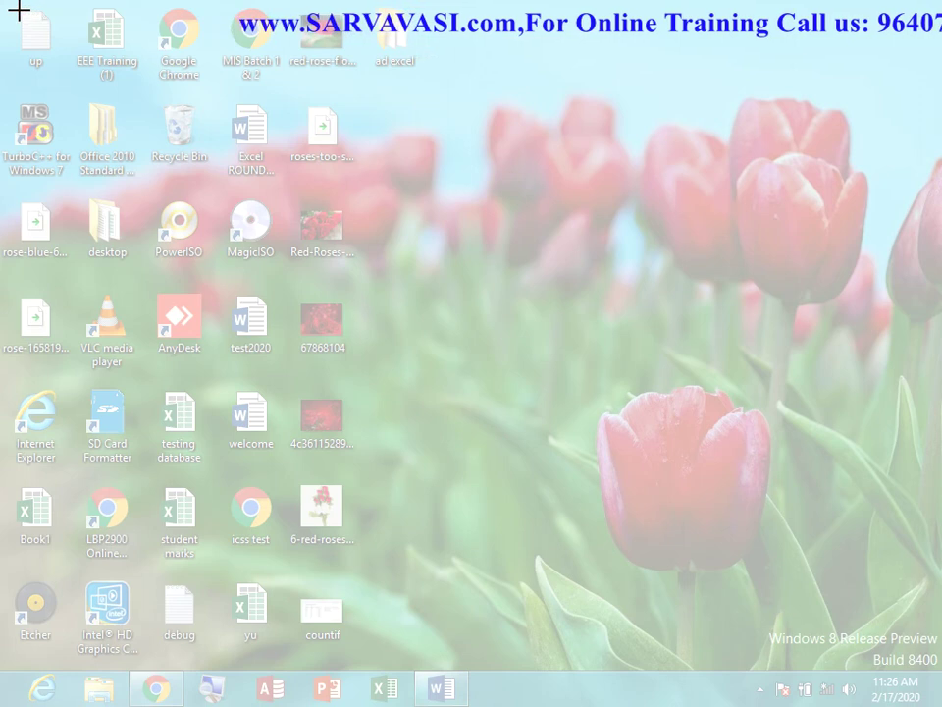
- Clip the left column of desktop icons so it is inserted below the chart
{"action": "mouse_move", "coordinate": [7, 8]}
{"action": "left_mouse_down"}
{"action": "mouse_move", "coordinate": [49, 113]}
{"action": "mouse_move", "coordinate": [62, 273]}
{"action": "mouse_move", "coordinate": [73, 276]}
{"action": "left_mouse_up"}
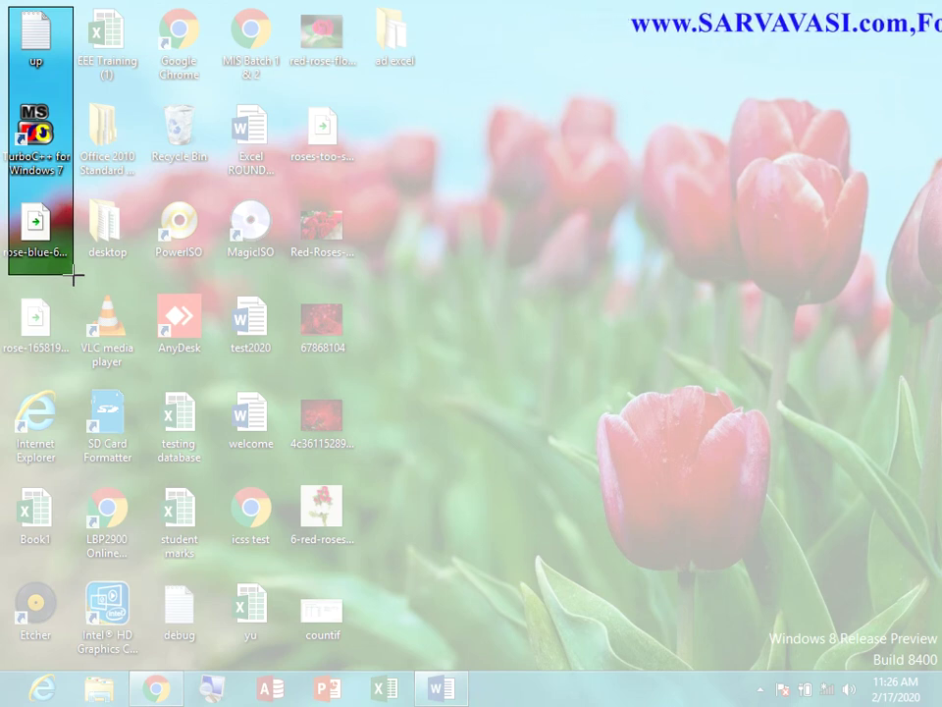
{"action": "left_click_drag", "start_coordinate": [73, 276], "coordinate": [74, 276]}
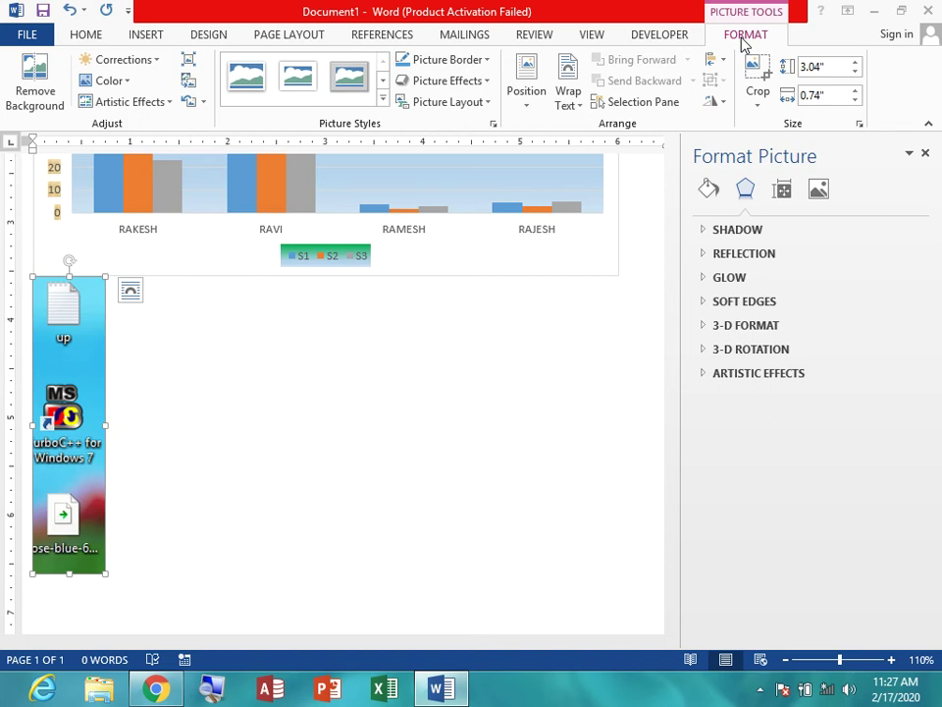
- Deselect the desktop-icon picture and place the cursor on the empty line below it
{"action": "left_click", "coordinate": [335, 490]}
{"action": "scroll", "coordinate": [283, 479], "scroll_direction": "down", "scroll_amount": 3}
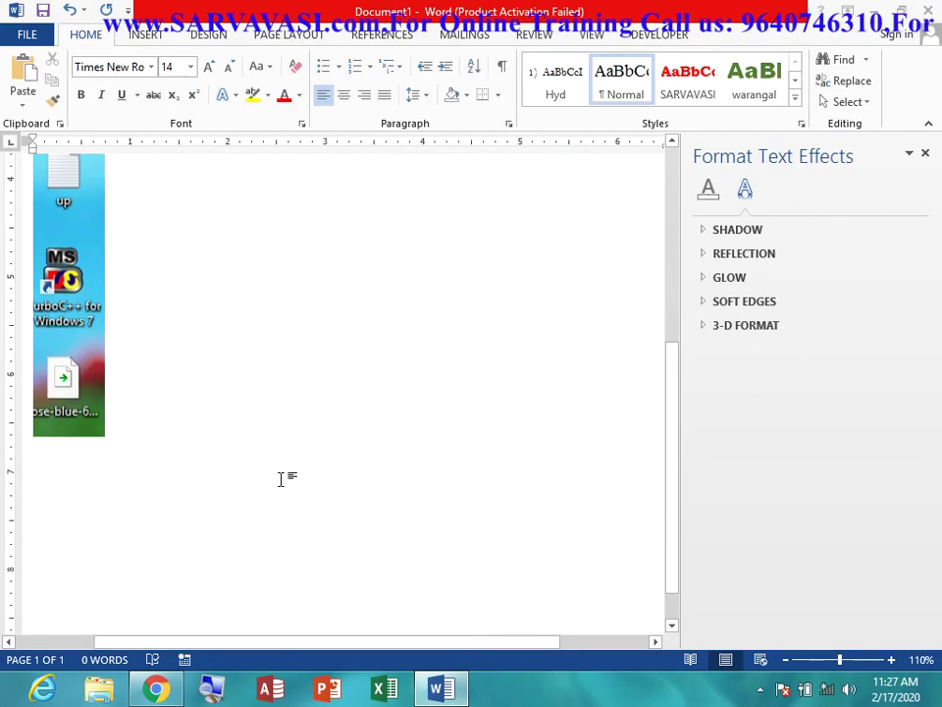
{"action": "left_click", "coordinate": [144, 35]}
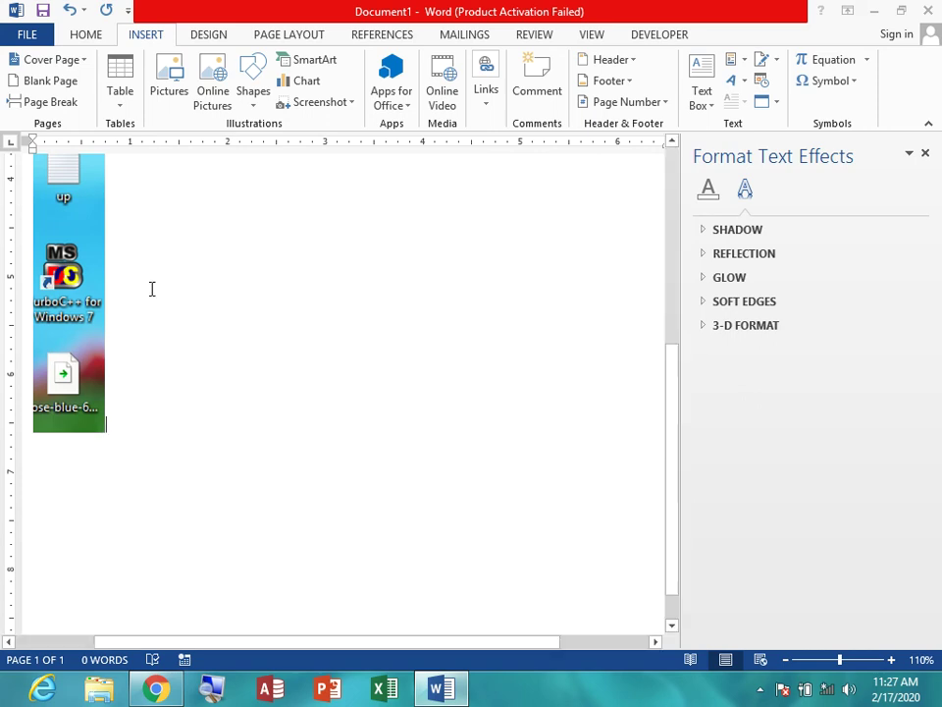
{"action": "left_click", "coordinate": [75, 33]}
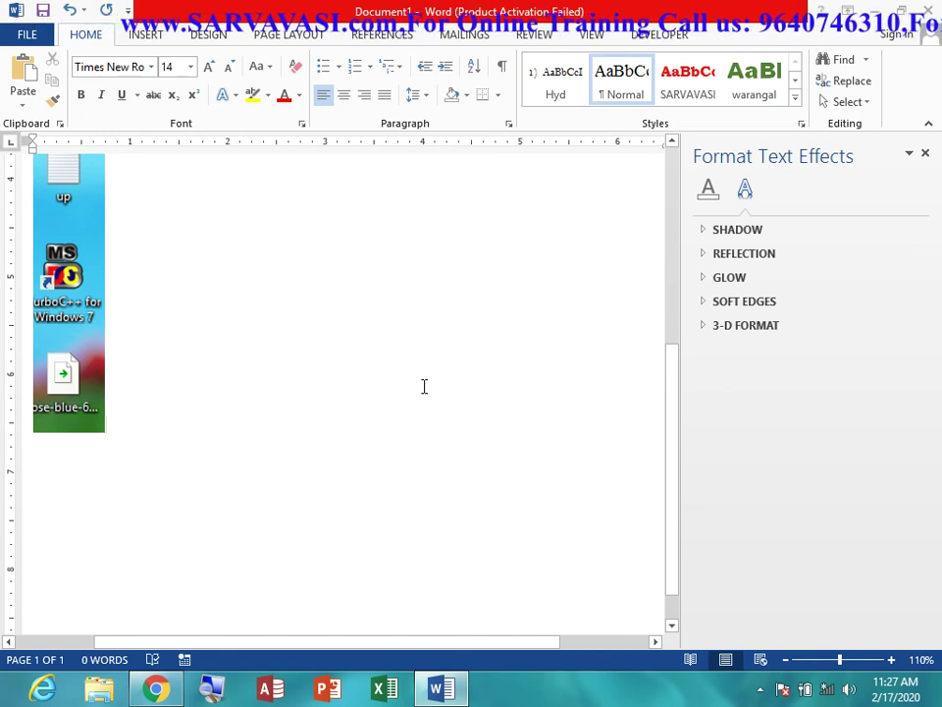
{"action": "scroll", "coordinate": [178, 523], "scroll_direction": "down", "scroll_amount": 1}
{"action": "left_click", "coordinate": [145, 486]}
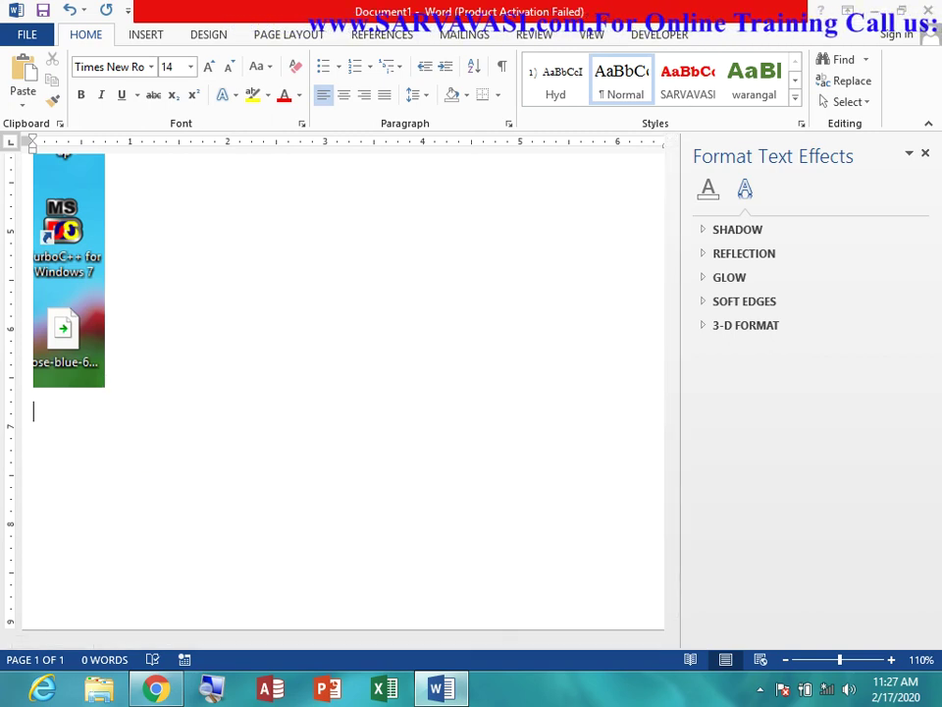
- Paste the Word-window screenshot, close the Format Text Effects pane, and select the picture for formatting
{"action": "key", "text": "ctrl+v"}
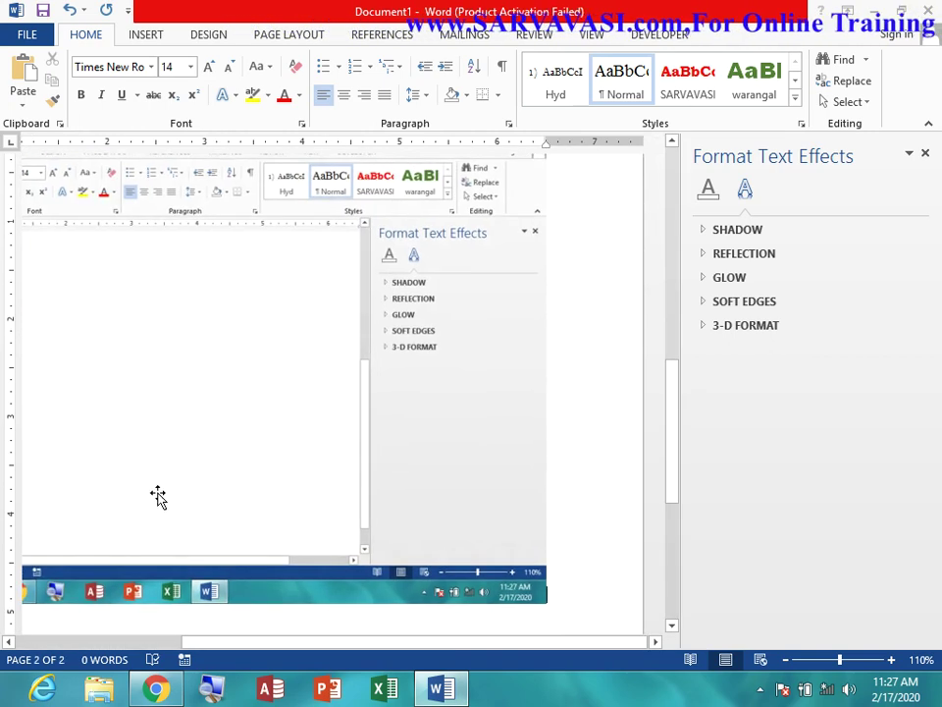
{"action": "left_click", "coordinate": [925, 152]}
{"action": "scroll", "coordinate": [471, 395], "scroll_direction": "up", "scroll_amount": 1}
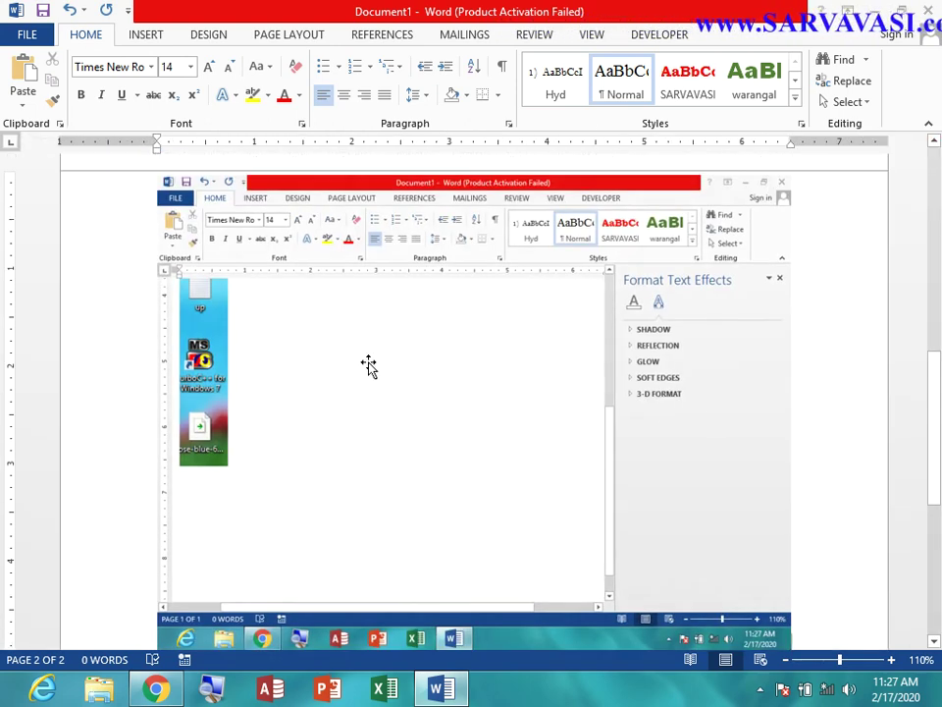
{"action": "left_click", "coordinate": [368, 365]}
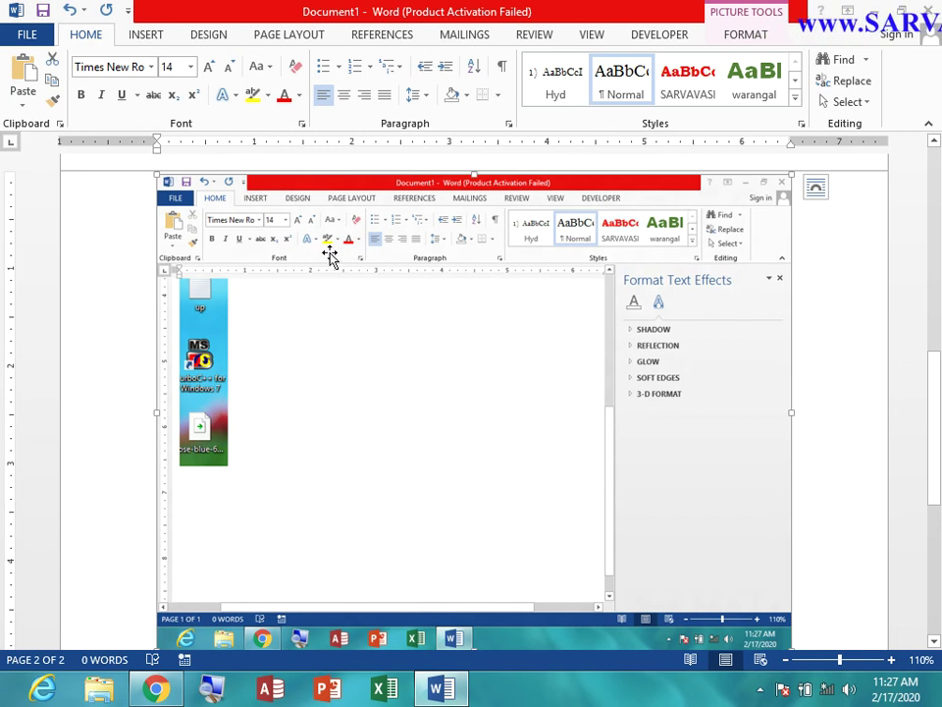
{"action": "double_click", "coordinate": [329, 254]}
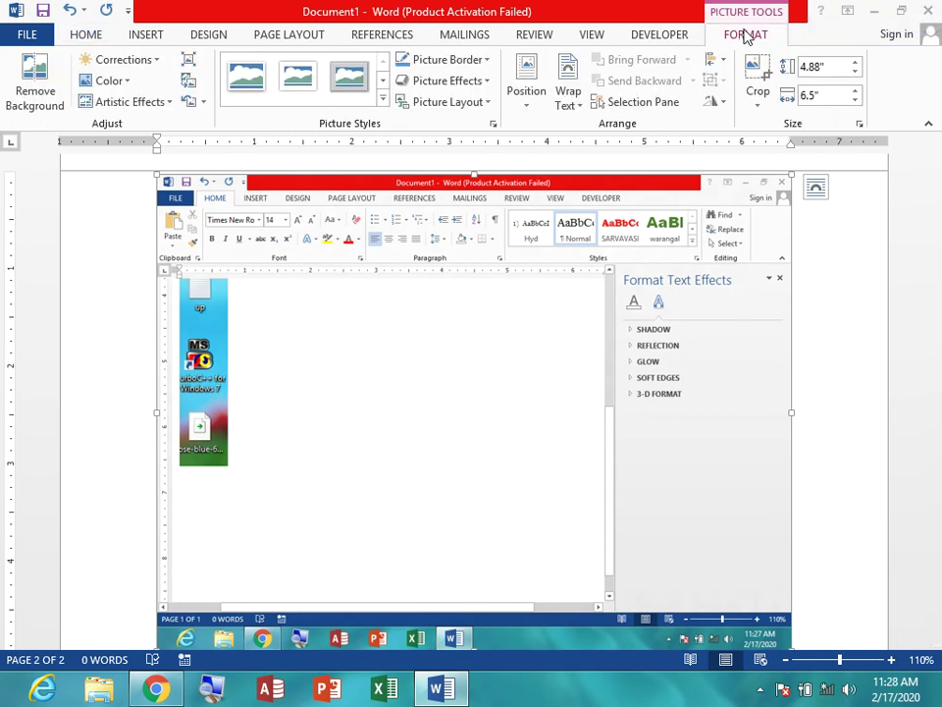
- Crop the pasted screenshot down to just the Font group
{"action": "left_click", "coordinate": [757, 77]}
{"action": "mouse_move", "coordinate": [790, 413]}
{"action": "left_mouse_down"}
{"action": "mouse_move", "coordinate": [339, 436]}
{"action": "mouse_move", "coordinate": [364, 433]}
{"action": "left_mouse_up"}
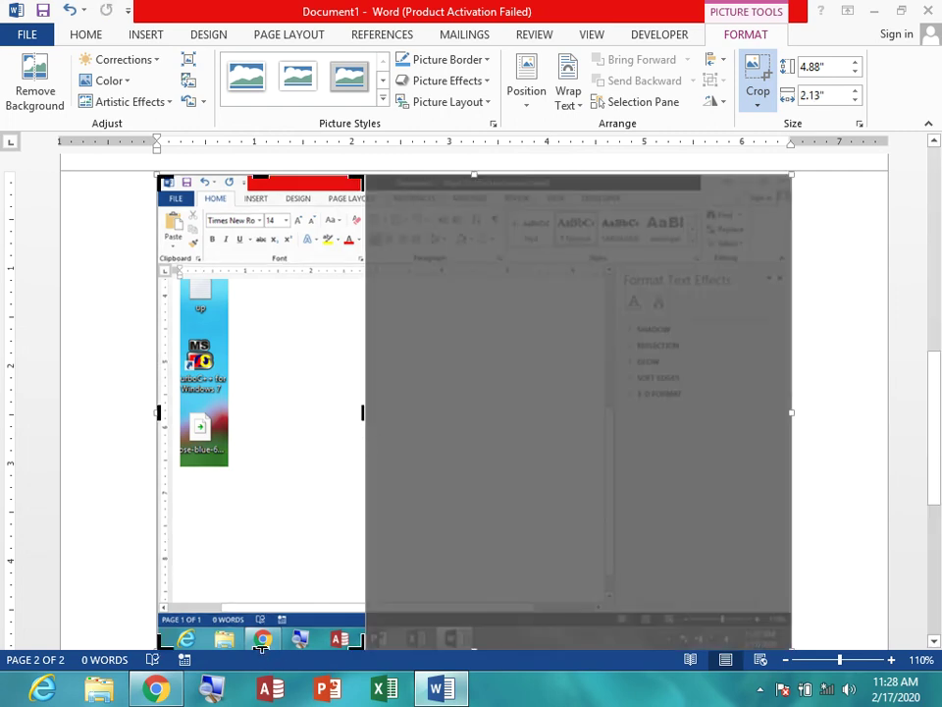
{"action": "left_click_drag", "start_coordinate": [261, 648], "coordinate": [262, 647]}
{"action": "left_click_drag", "start_coordinate": [267, 519], "coordinate": [299, 232]}
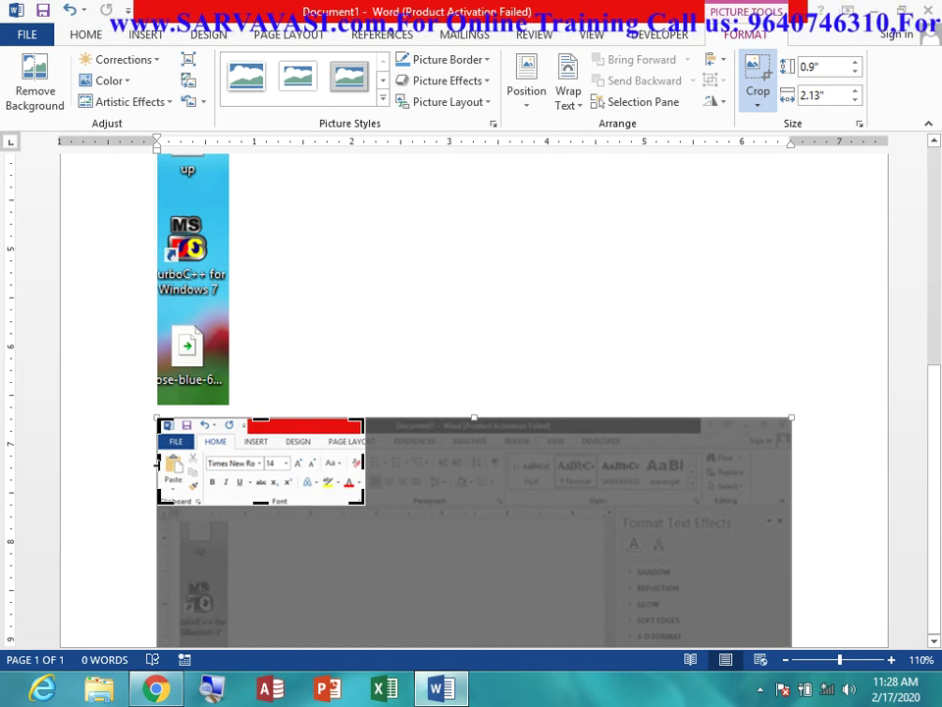
{"action": "left_click_drag", "start_coordinate": [159, 464], "coordinate": [201, 465]}
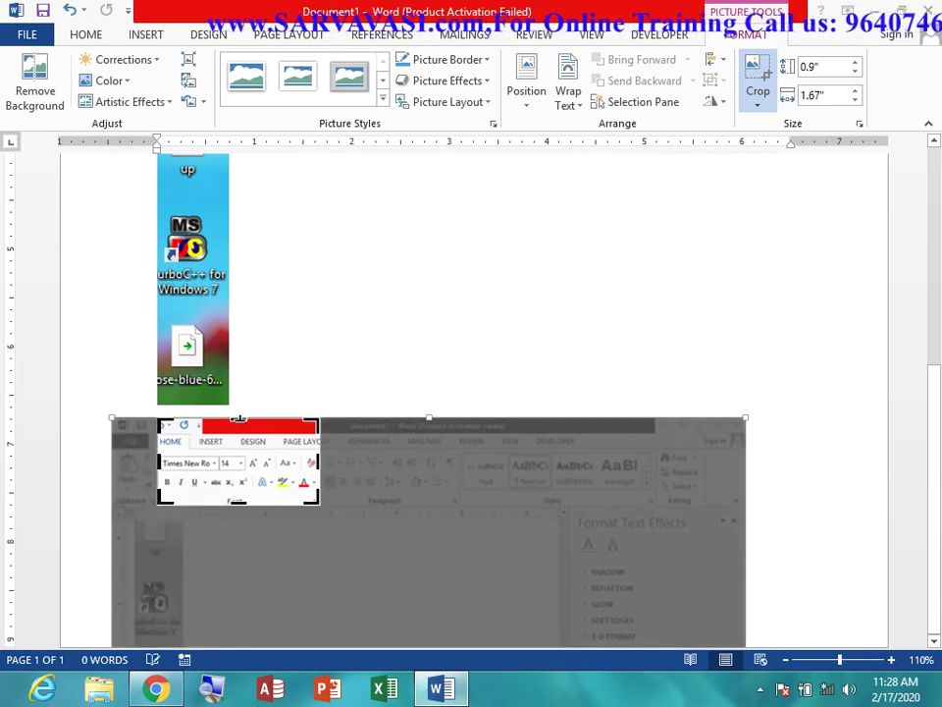
{"action": "left_click_drag", "start_coordinate": [238, 420], "coordinate": [244, 453]}
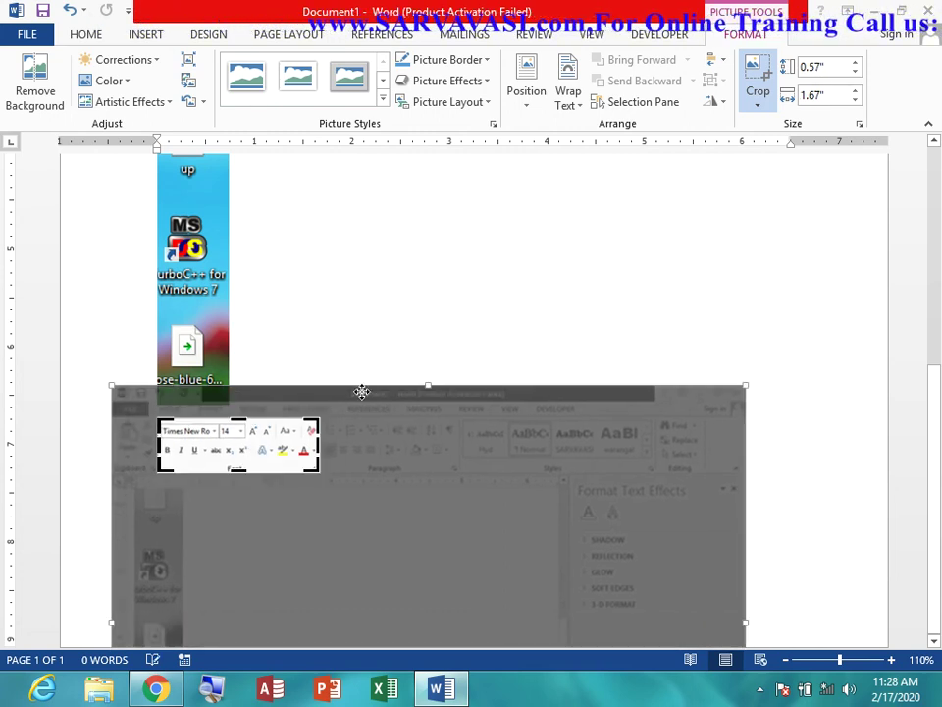
- Enlarge the cropped Font-group image to about 1.78 by 5.26 inches
{"action": "left_click", "coordinate": [466, 303]}
{"action": "left_click", "coordinate": [291, 451]}
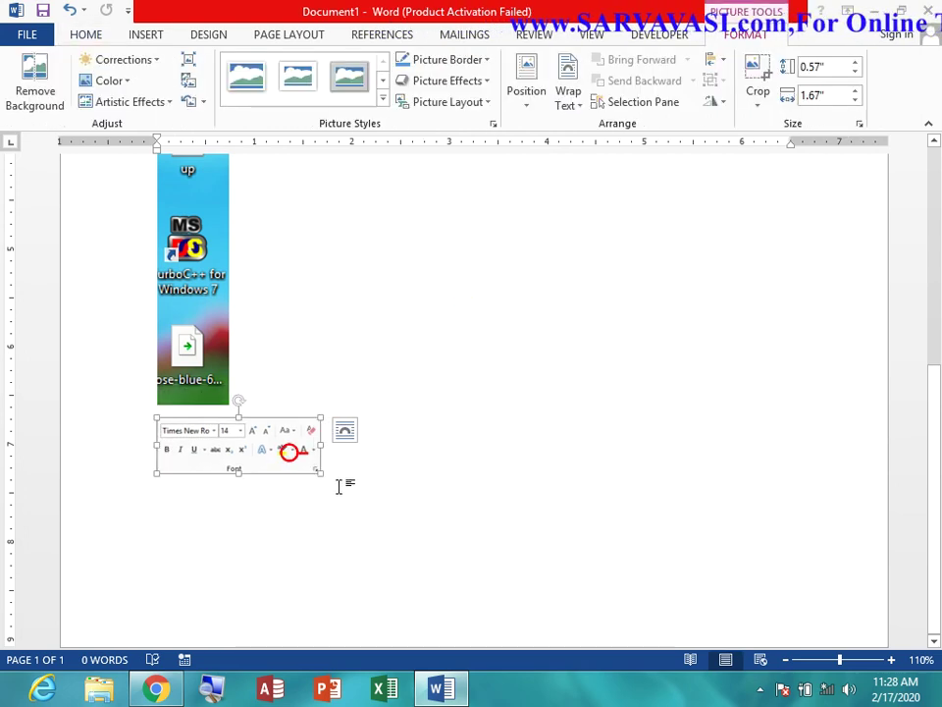
{"action": "left_click_drag", "start_coordinate": [320, 472], "coordinate": [671, 592]}
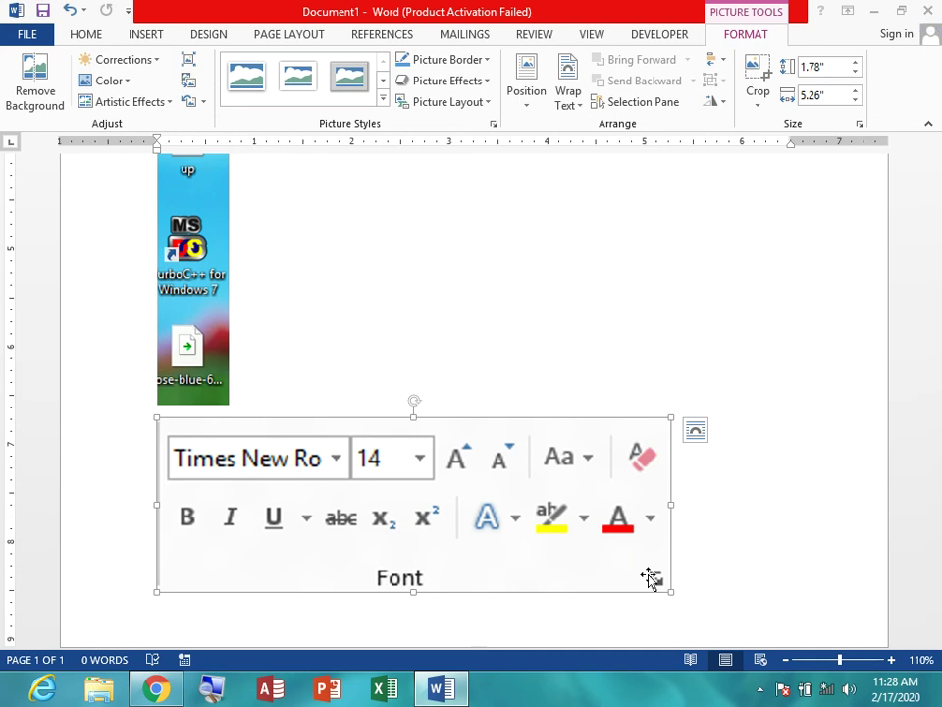
- Deselect the enlarged Font-group image and bring up the Insert tab commands
{"action": "left_click", "coordinate": [473, 295]}
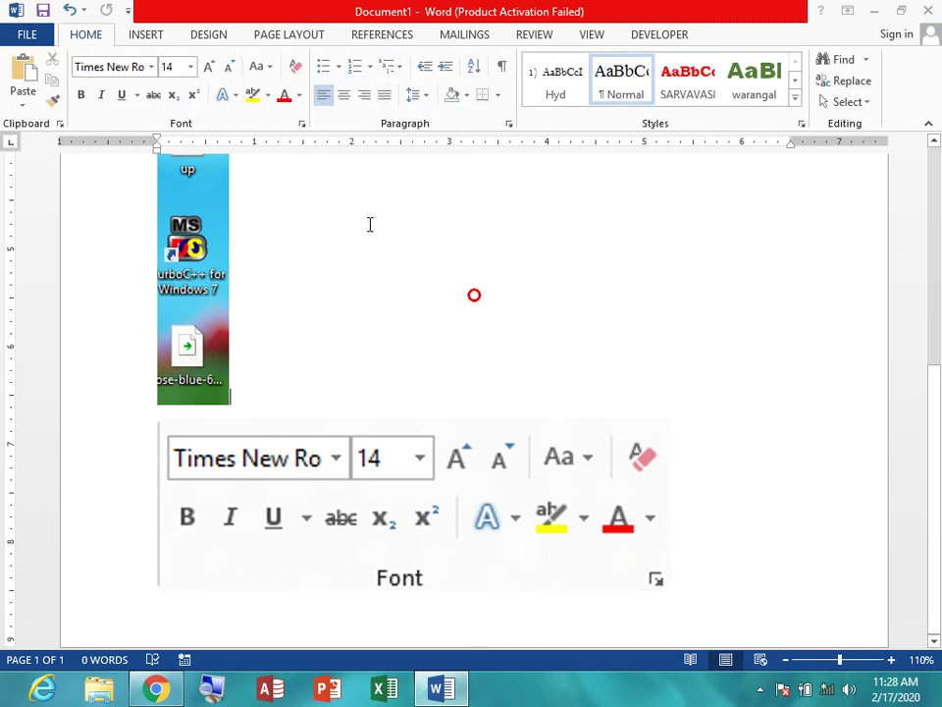
{"action": "left_click", "coordinate": [148, 34]}
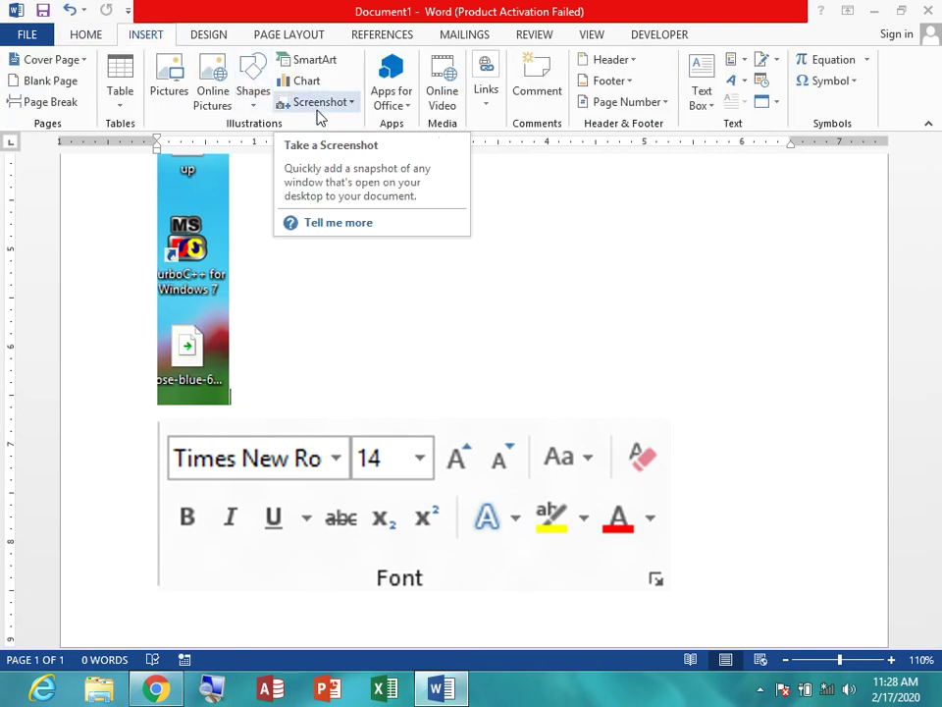